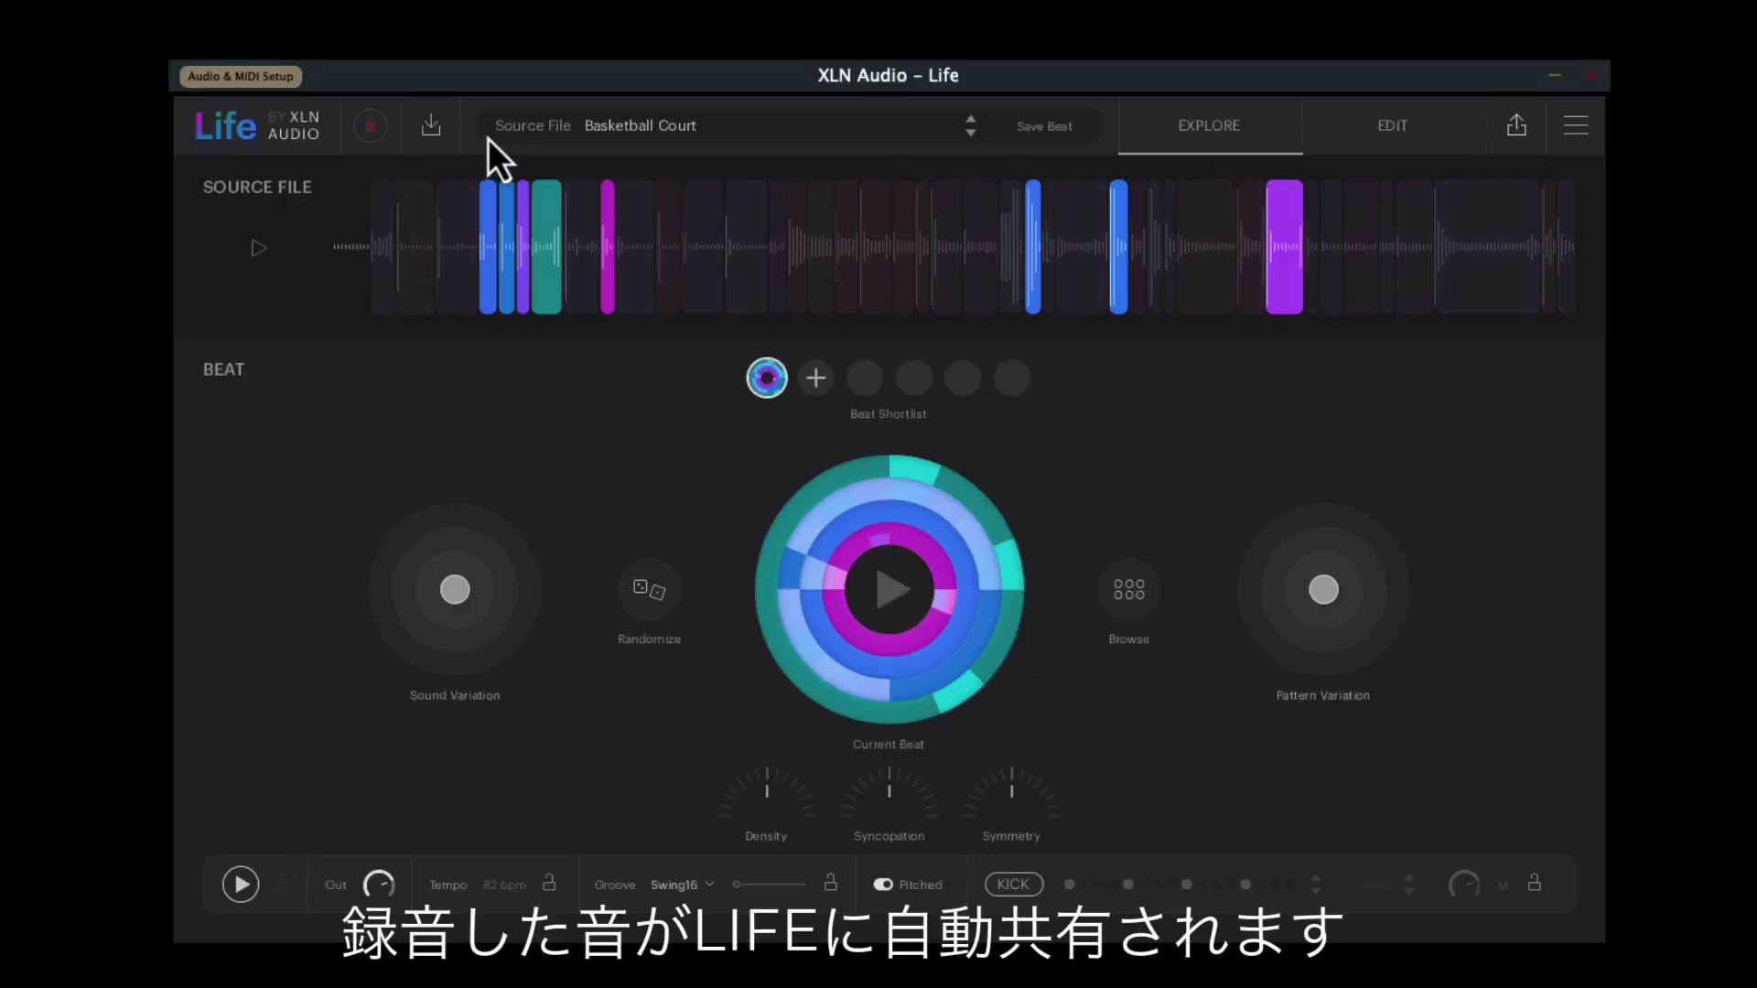
Load the TEST1 recording as the source file.
left_click(620, 128)
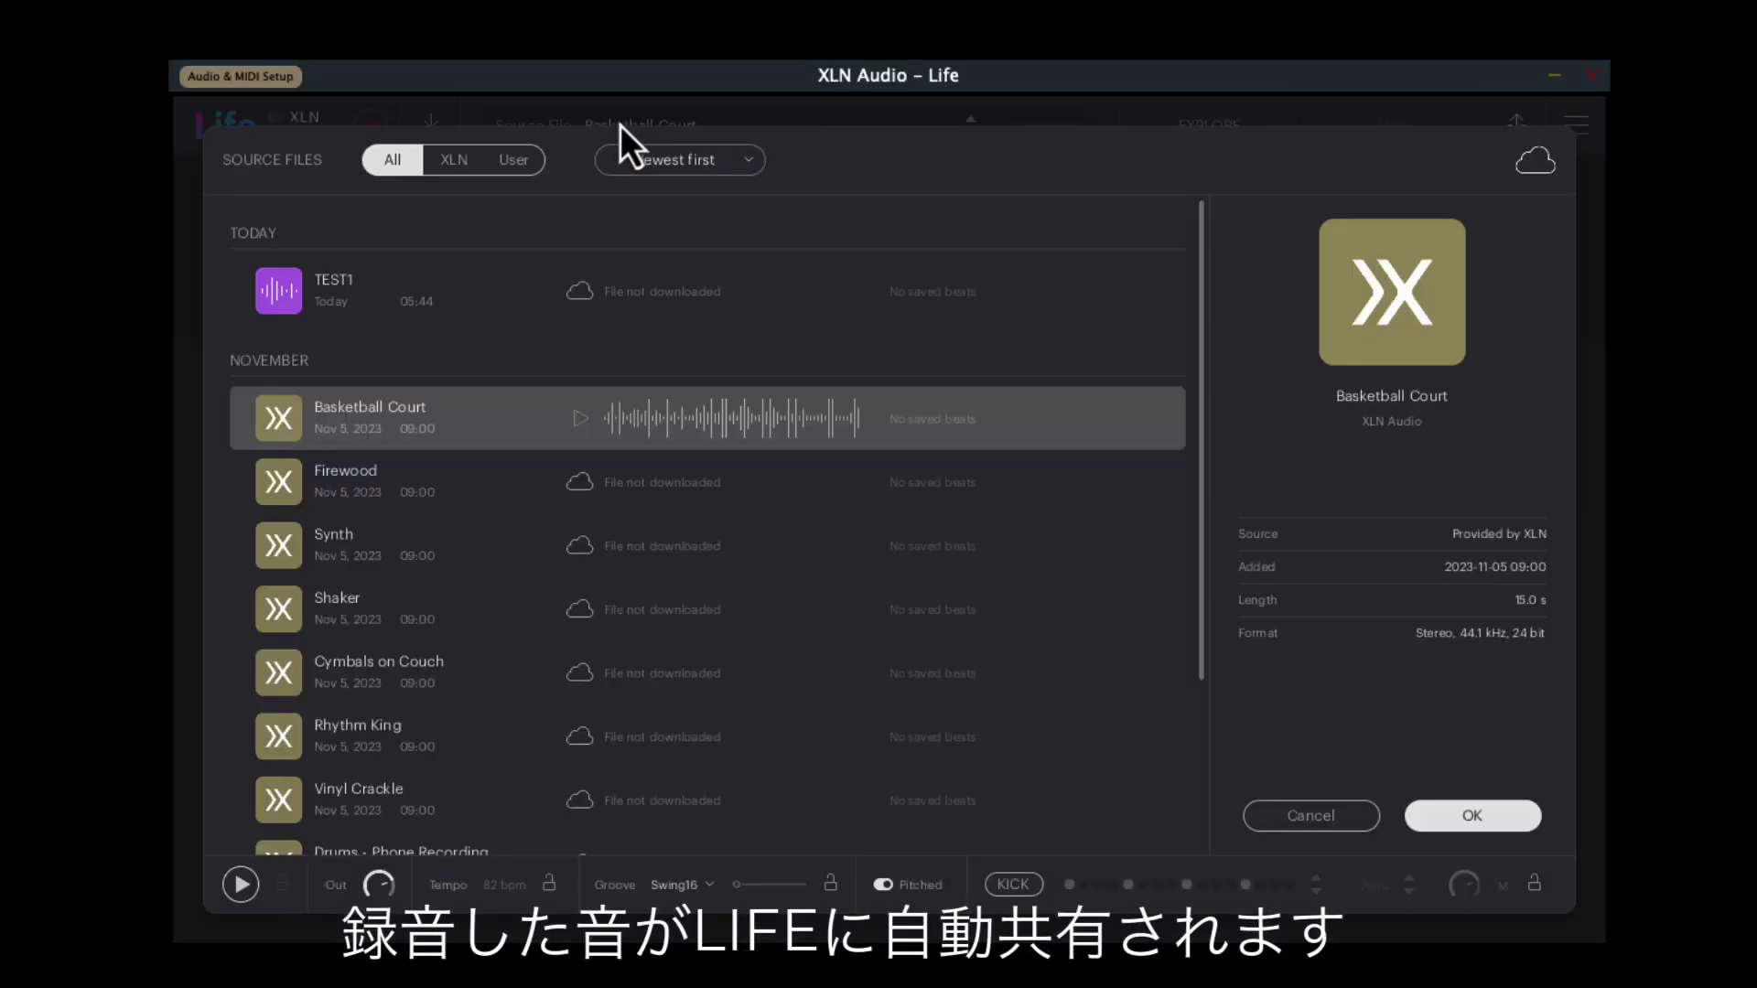
left_click(361, 306)
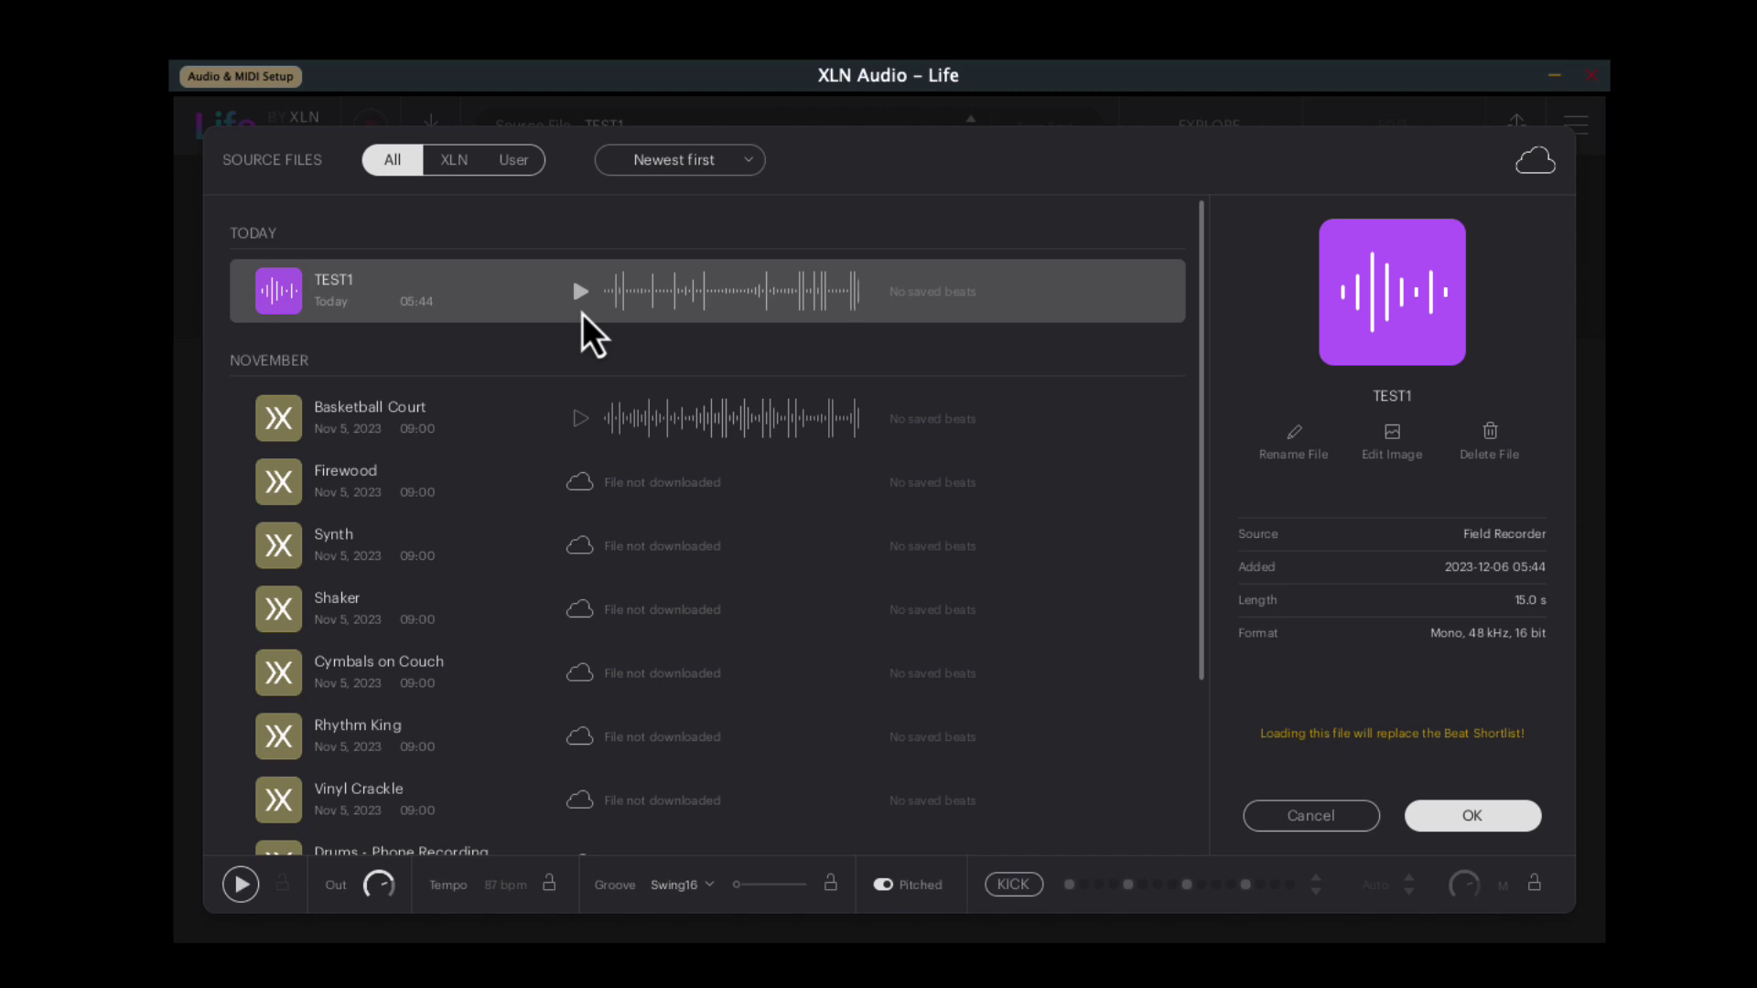
left_click(1464, 817)
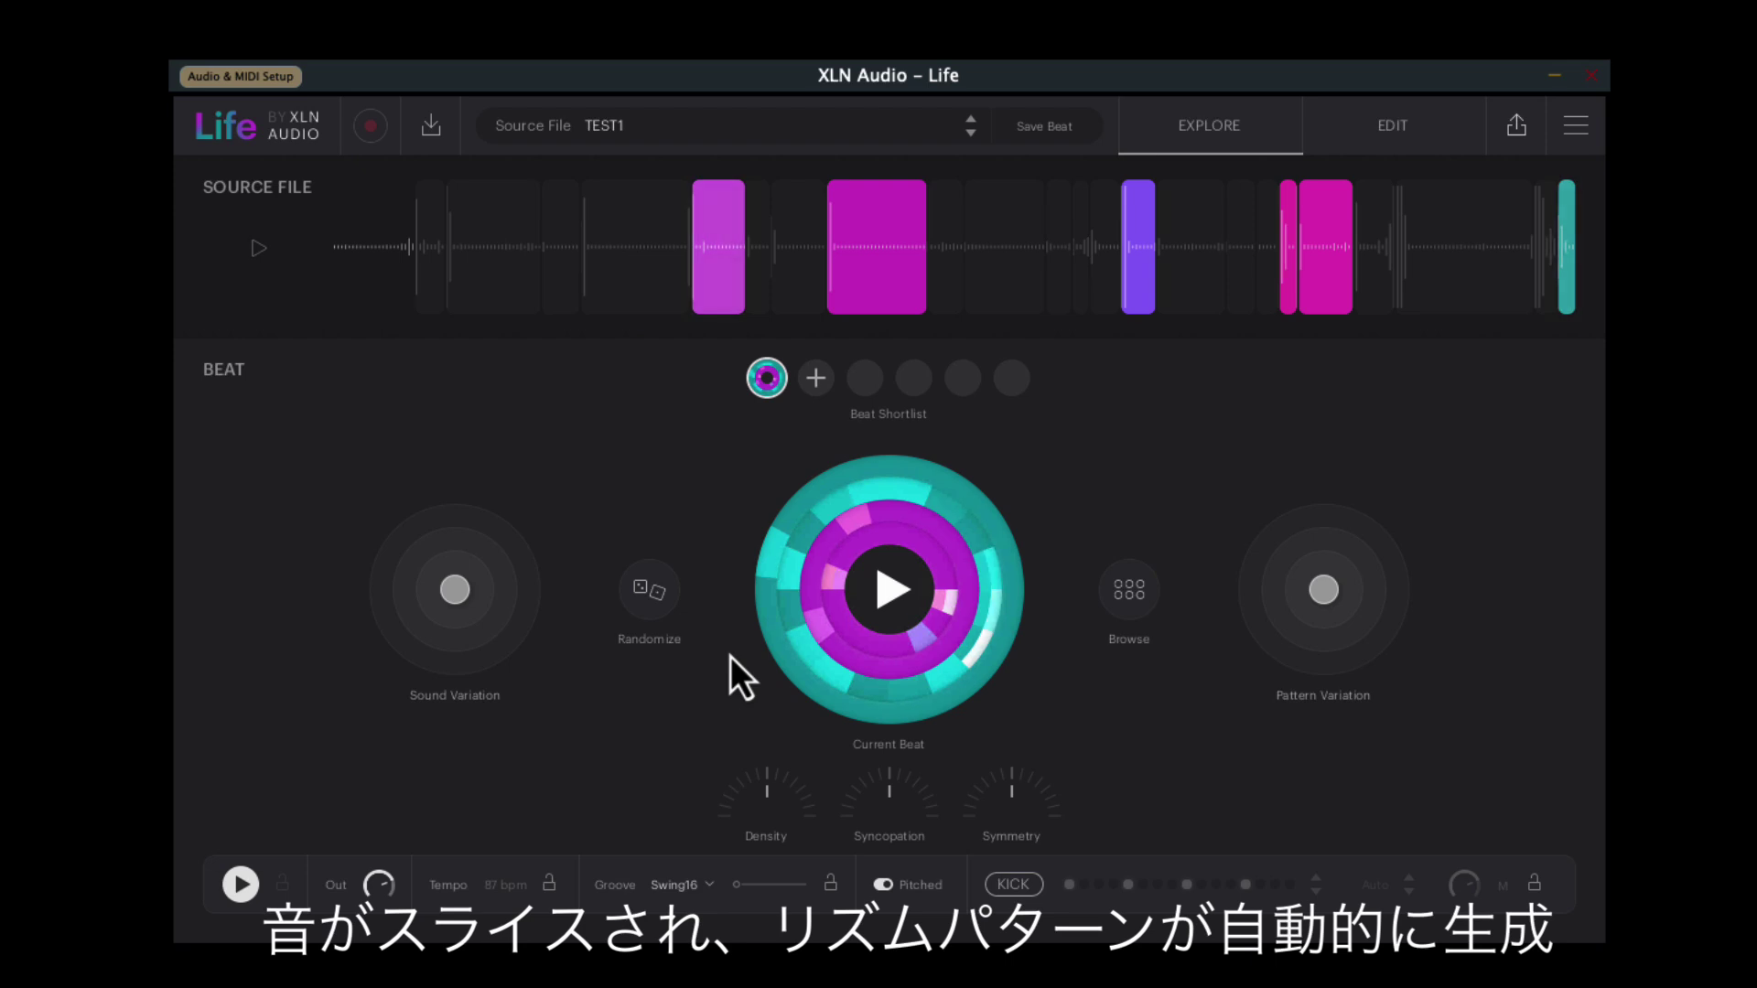
Randomize the current beat three times to generate a new rhythm pattern from the recording.
left_click(655, 595)
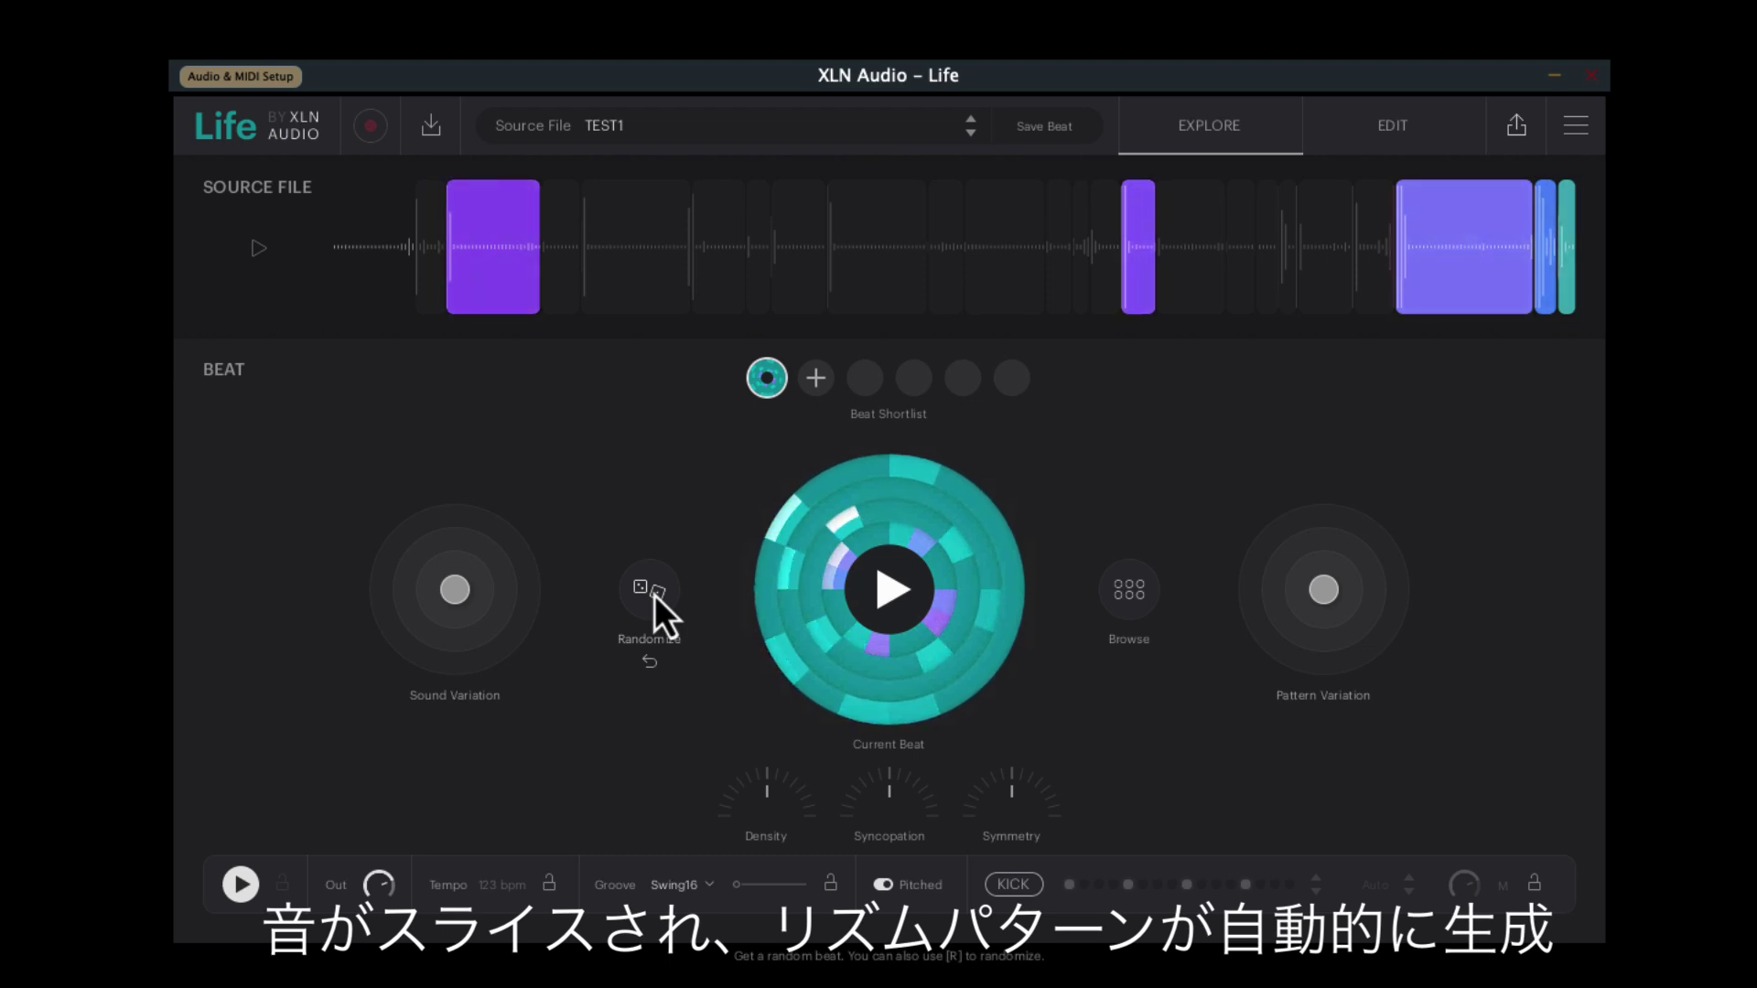
left_click(646, 593)
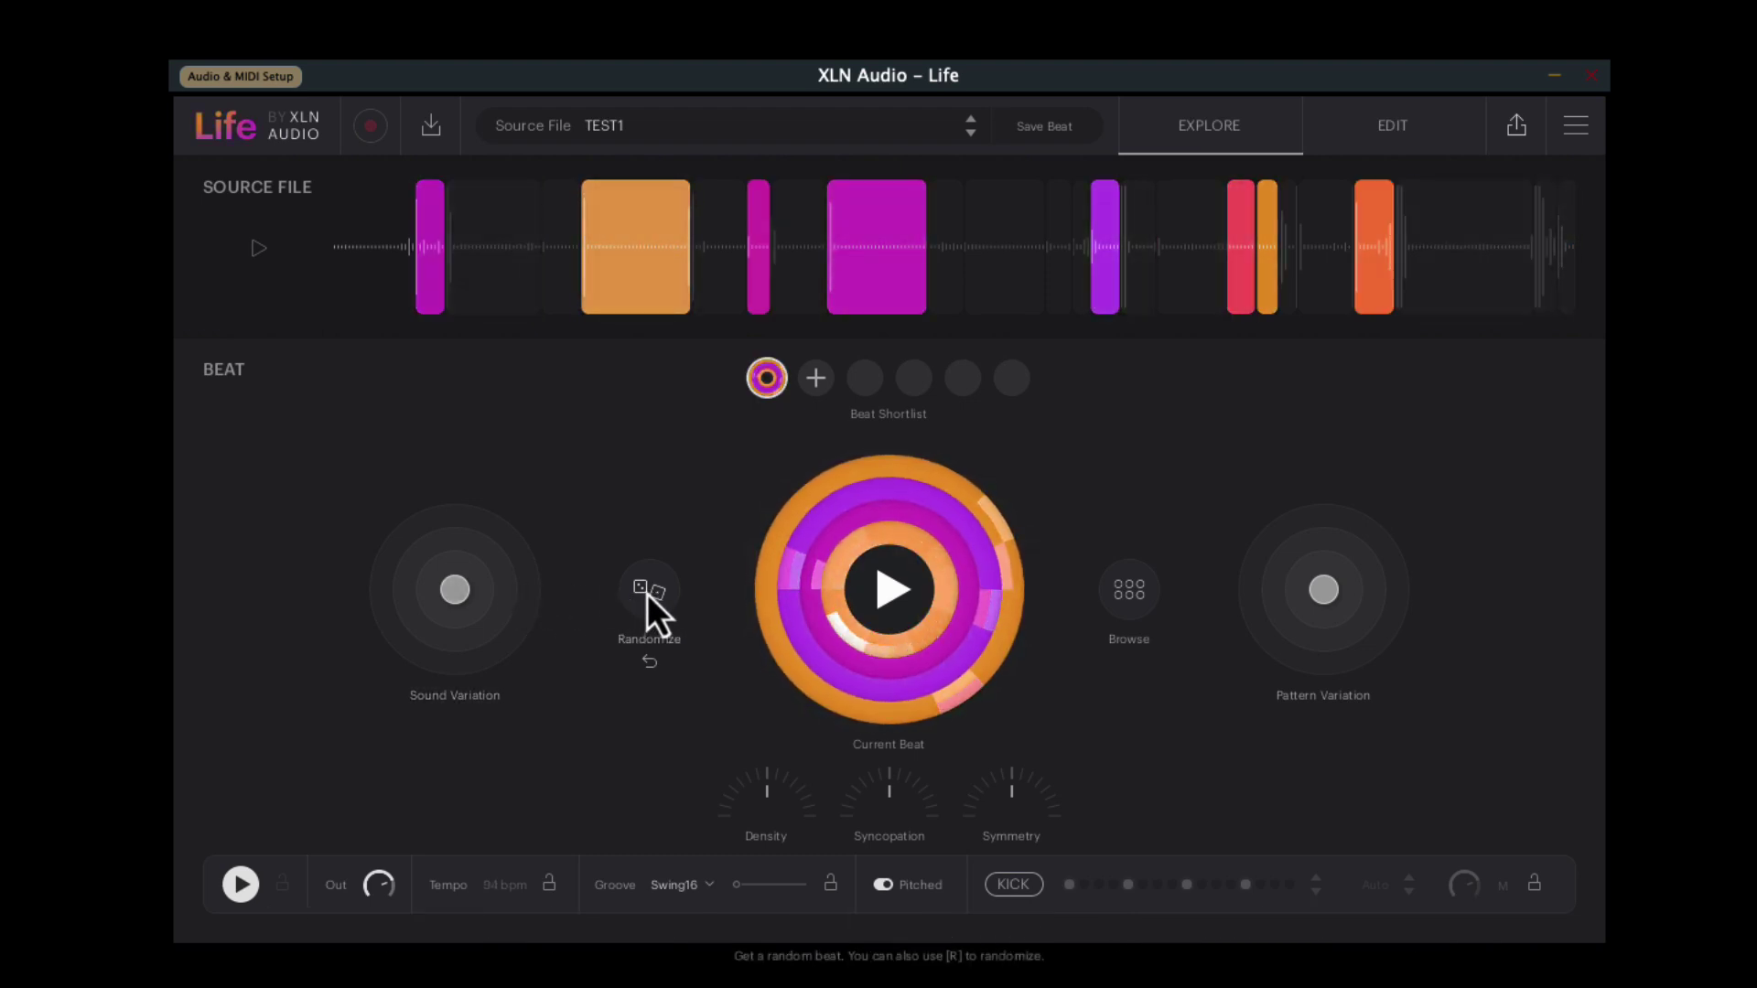
left_click(646, 593)
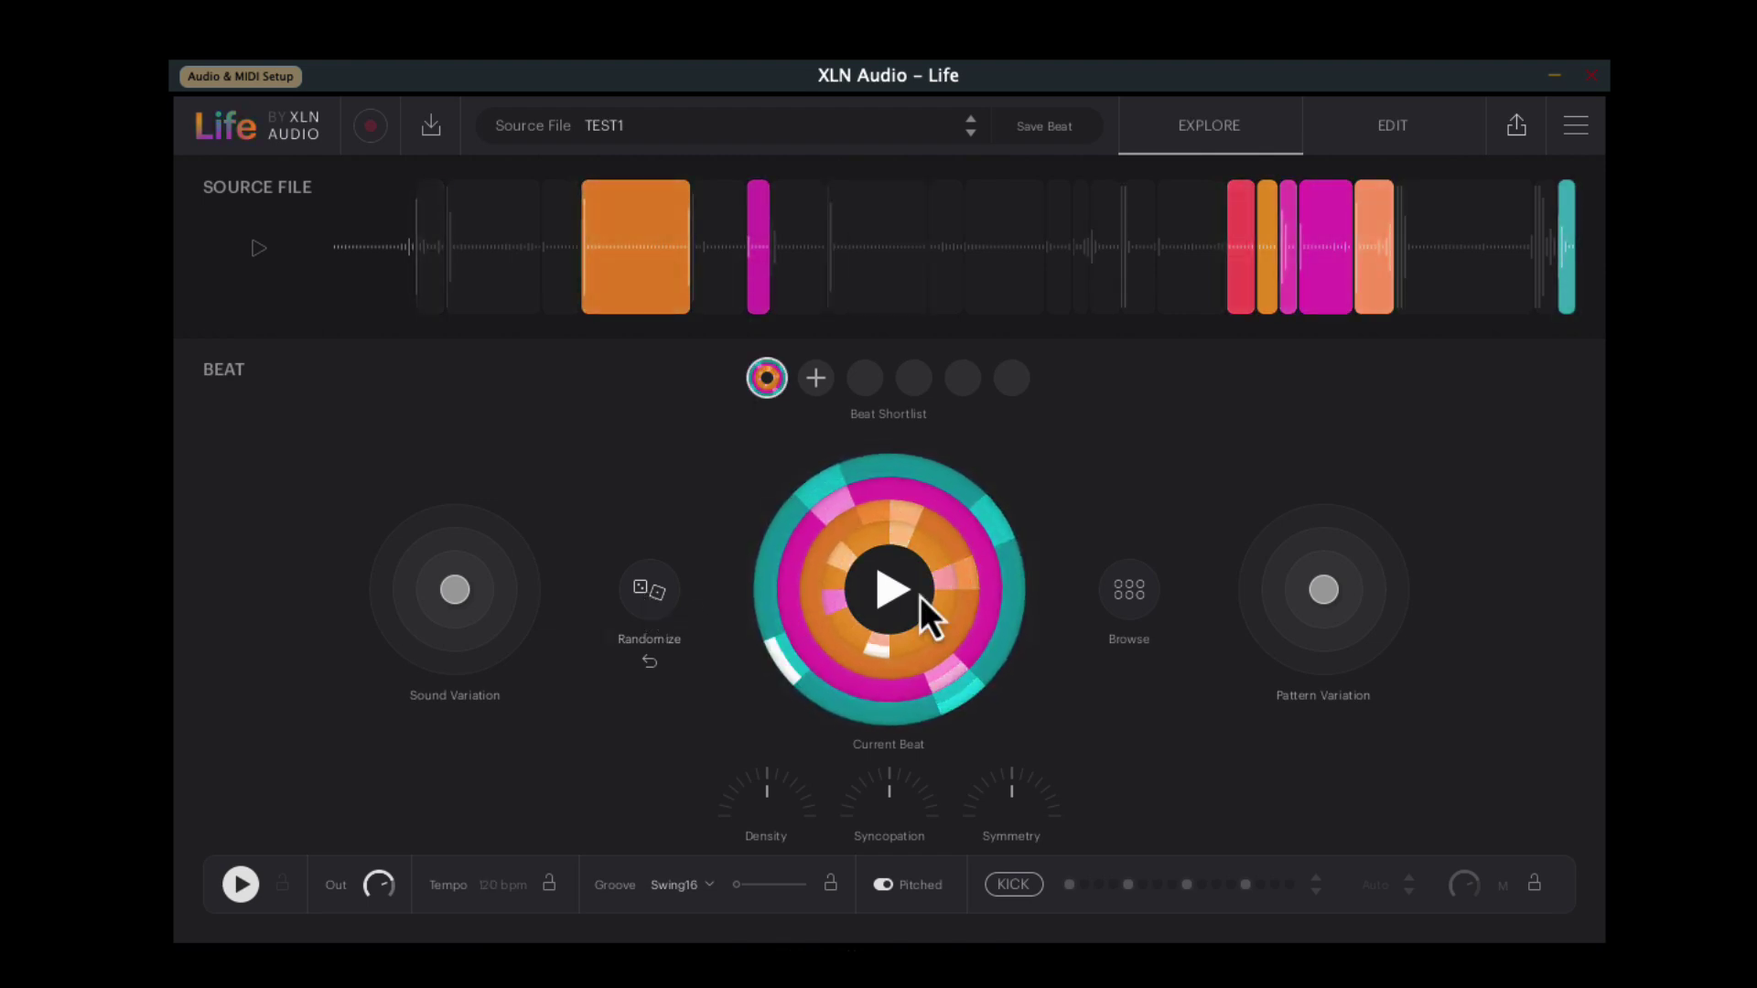
Try Pattern Variation and Sound Variation changes and a 20% Density on the current beat, then restore the defaults.
mouse_move(1306, 606)
left_mouse_down()
mouse_move(1184, 606)
mouse_move(1285, 597)
mouse_move(1259, 583)
mouse_move(1319, 666)
mouse_move(1394, 587)
mouse_move(1324, 588)
left_mouse_up()
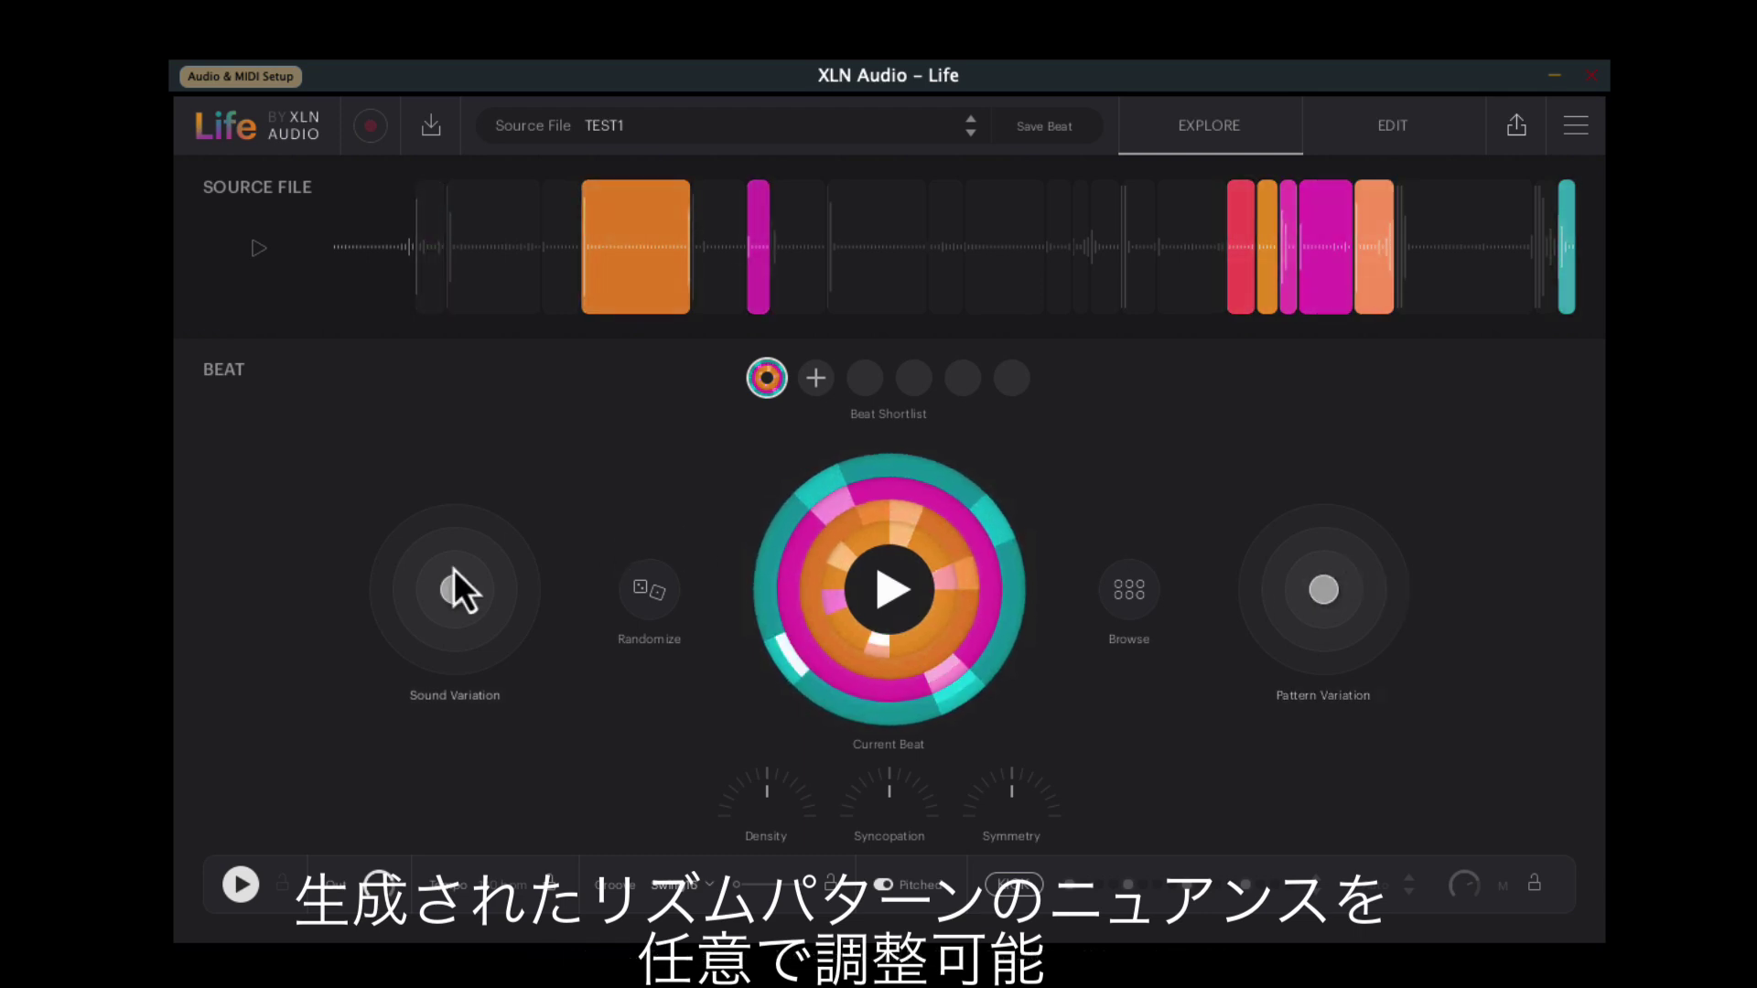
mouse_move(454, 585)
left_mouse_down()
mouse_move(408, 639)
mouse_move(385, 582)
mouse_move(412, 535)
mouse_move(505, 559)
mouse_move(520, 613)
mouse_move(442, 659)
mouse_move(450, 604)
left_mouse_up()
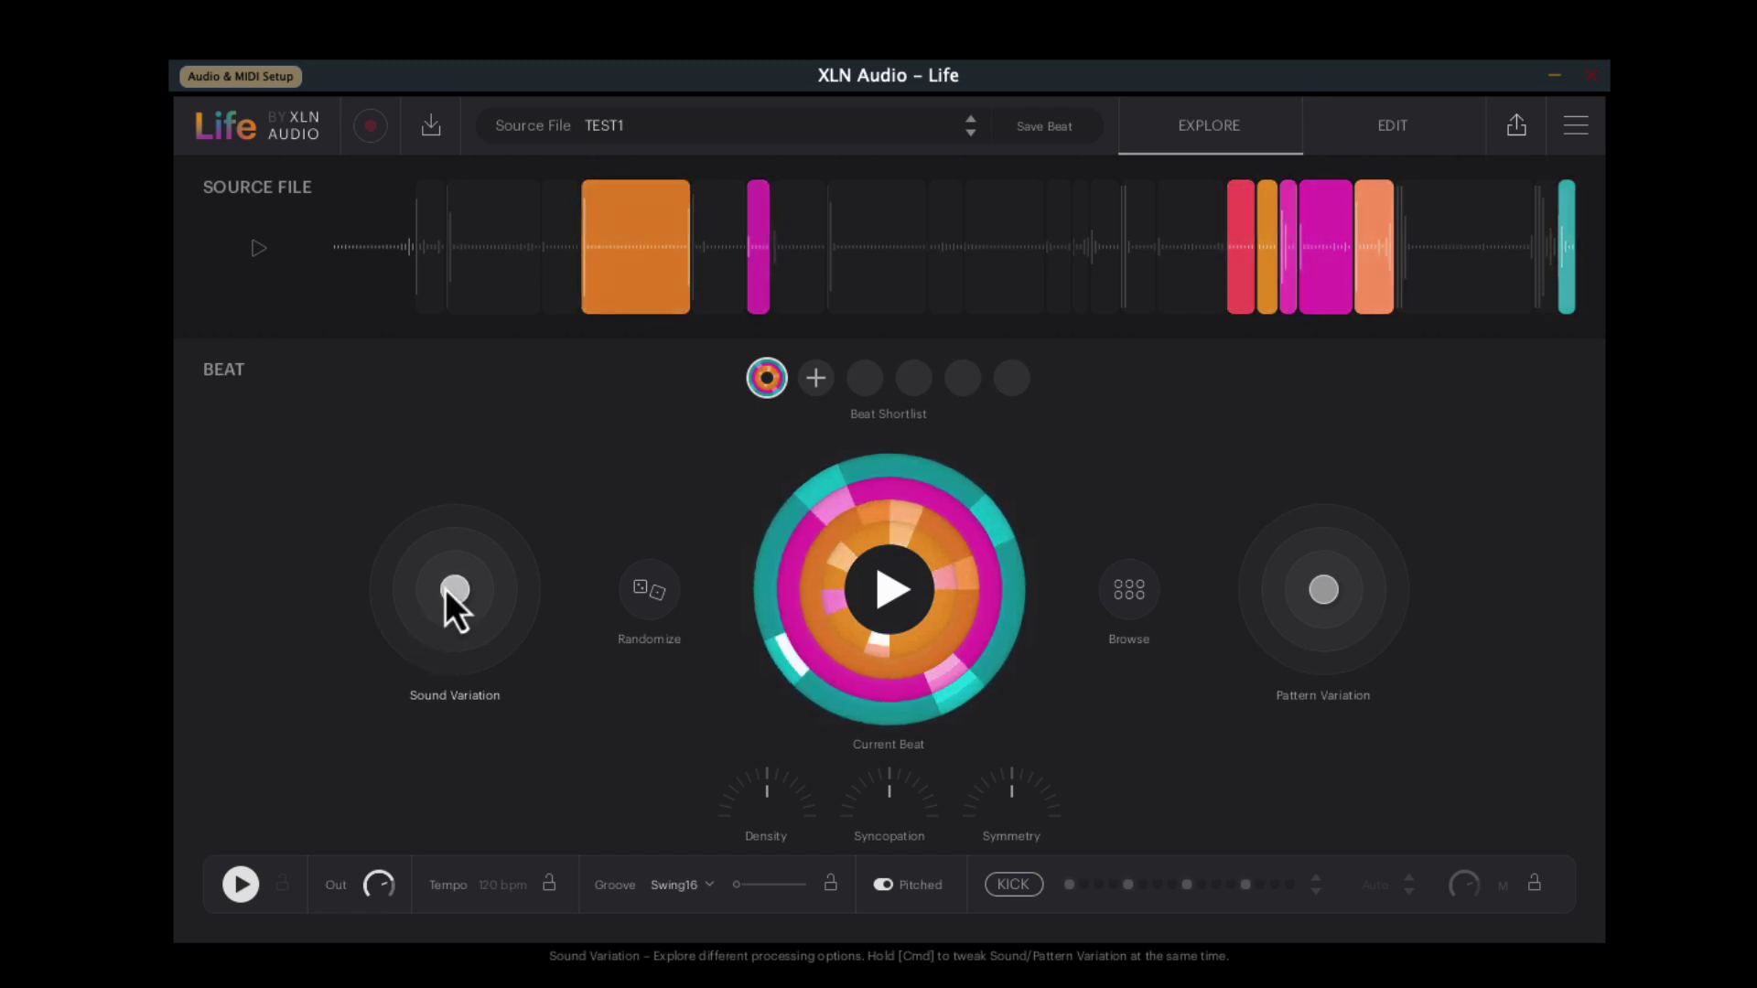
mouse_move(788, 762)
left_mouse_down()
mouse_move(788, 814)
mouse_move(787, 741)
left_mouse_up()
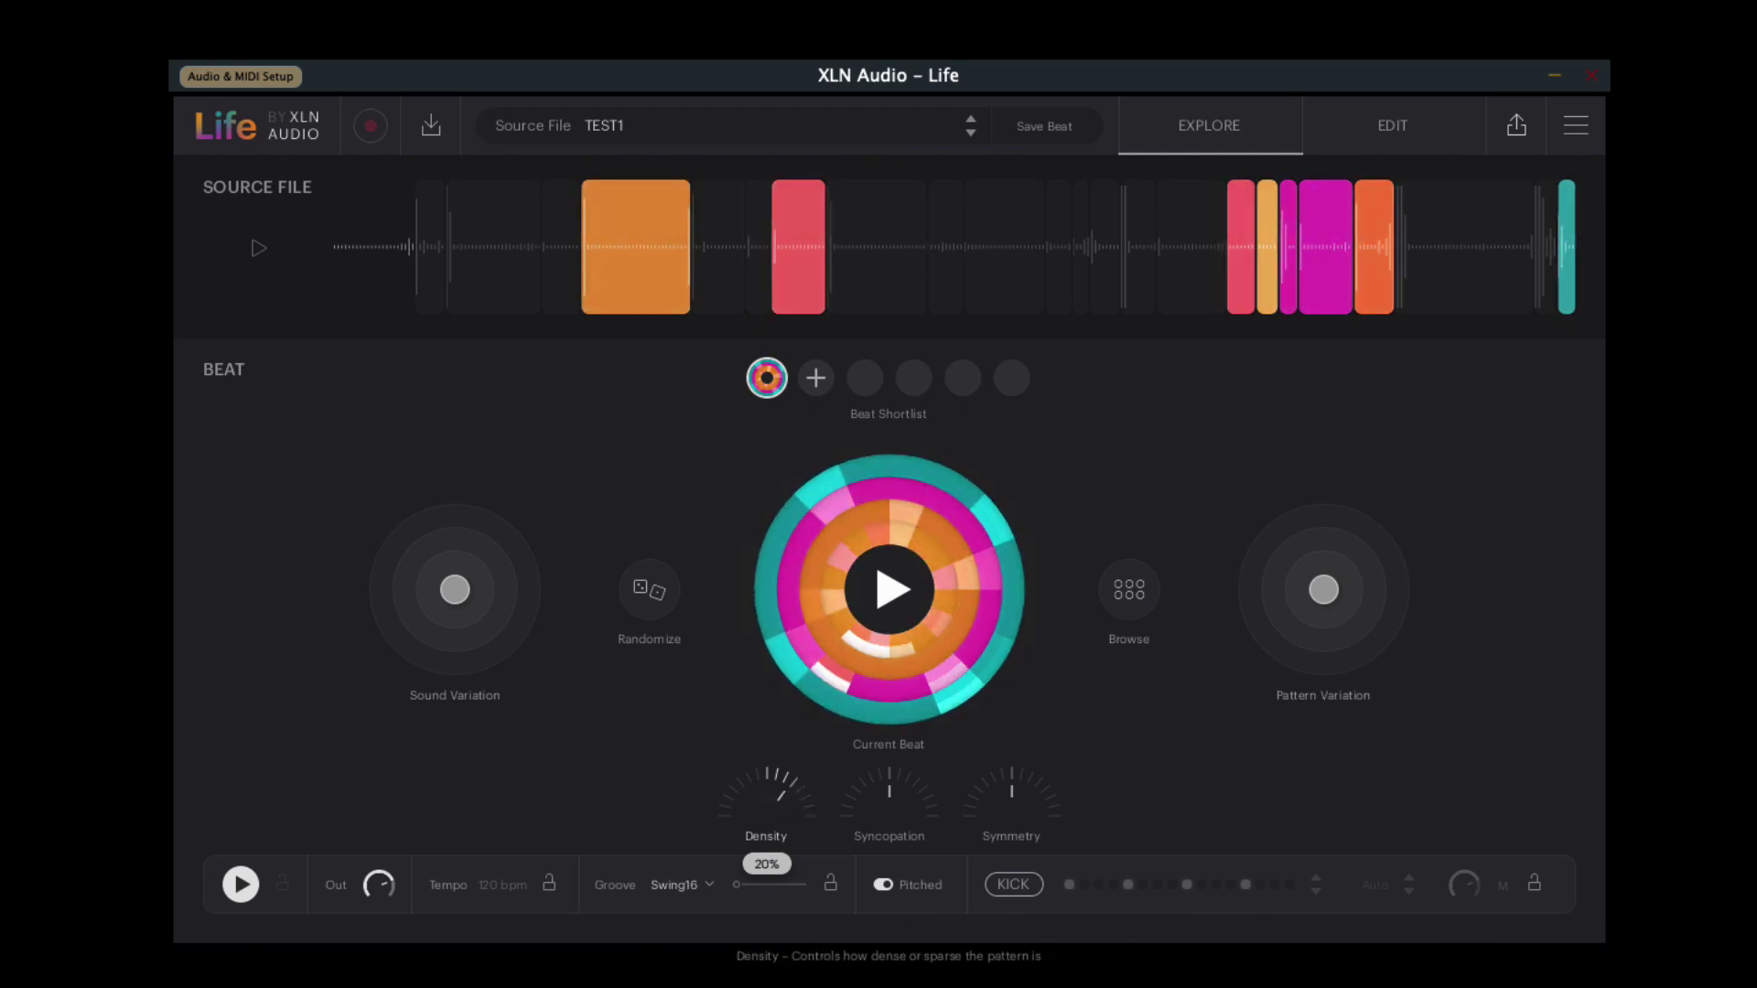
double_click(767, 792)
Try lower Syncopation on the beat, then set Symmetry to 7% and Syncopation to 22%.
left_click_drag(911, 794, 912, 828)
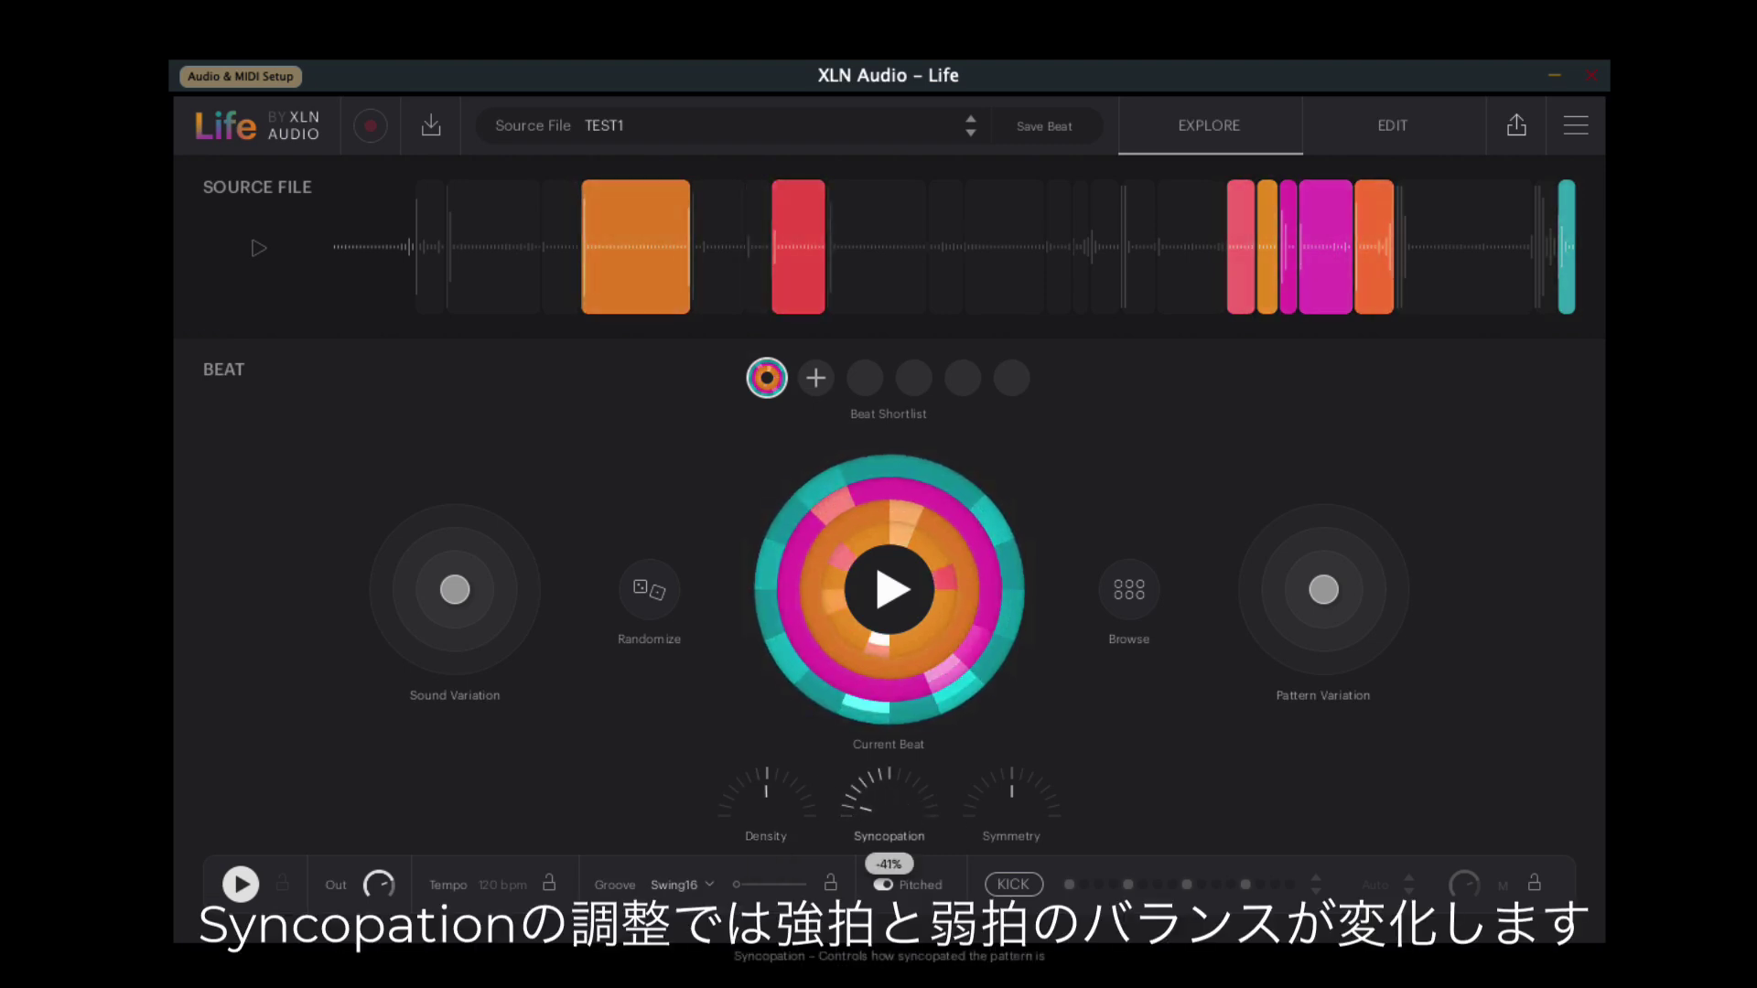
left_click_drag(890, 805, 889, 759)
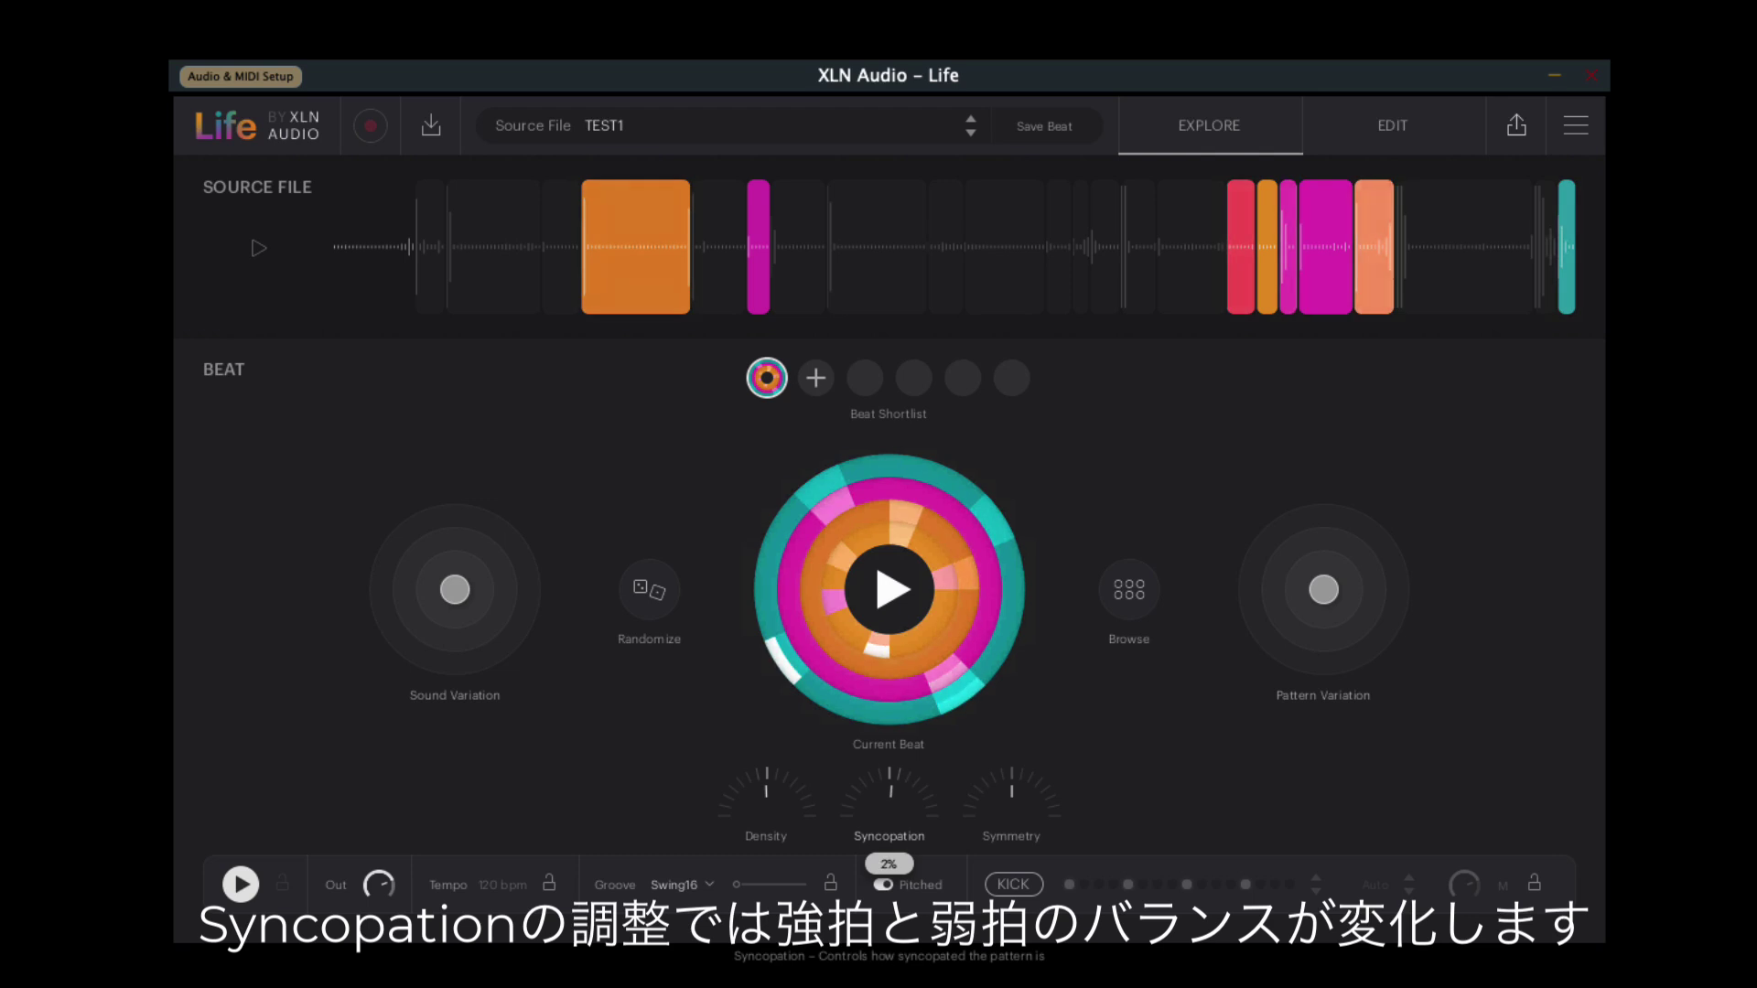
mouse_move(1027, 815)
left_mouse_down()
mouse_move(1028, 861)
mouse_move(1027, 777)
mouse_move(1027, 816)
left_mouse_up()
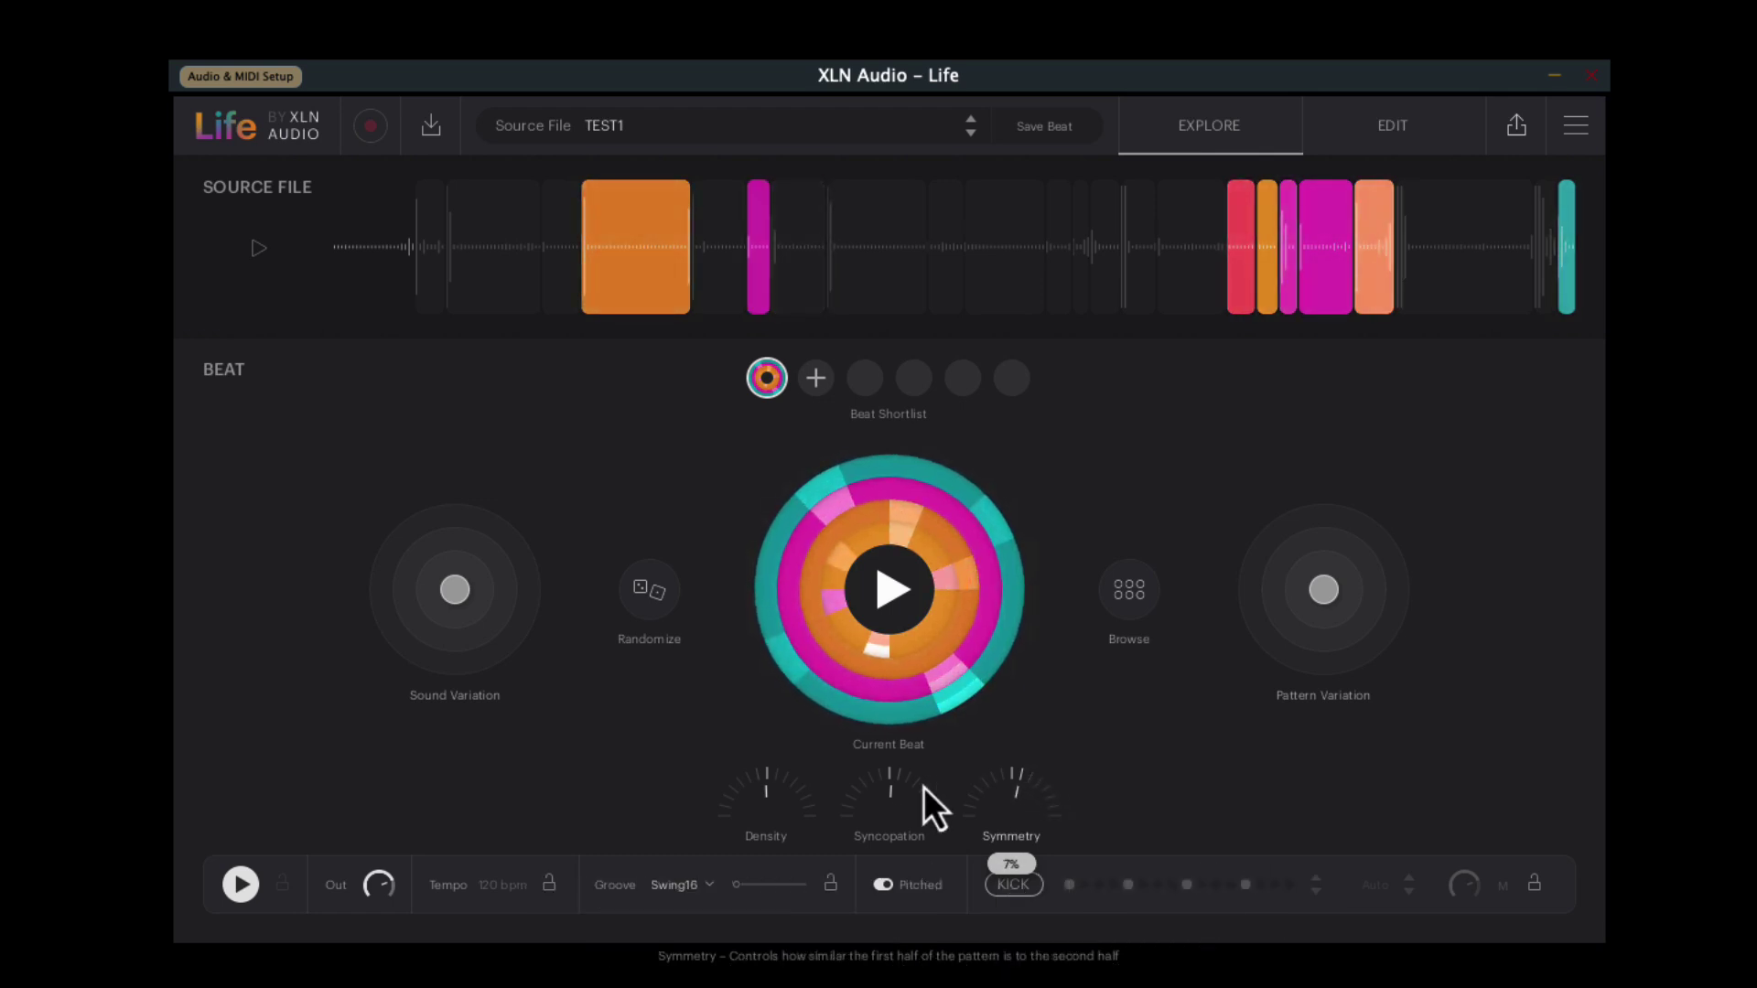
left_click_drag(900, 794, 900, 781)
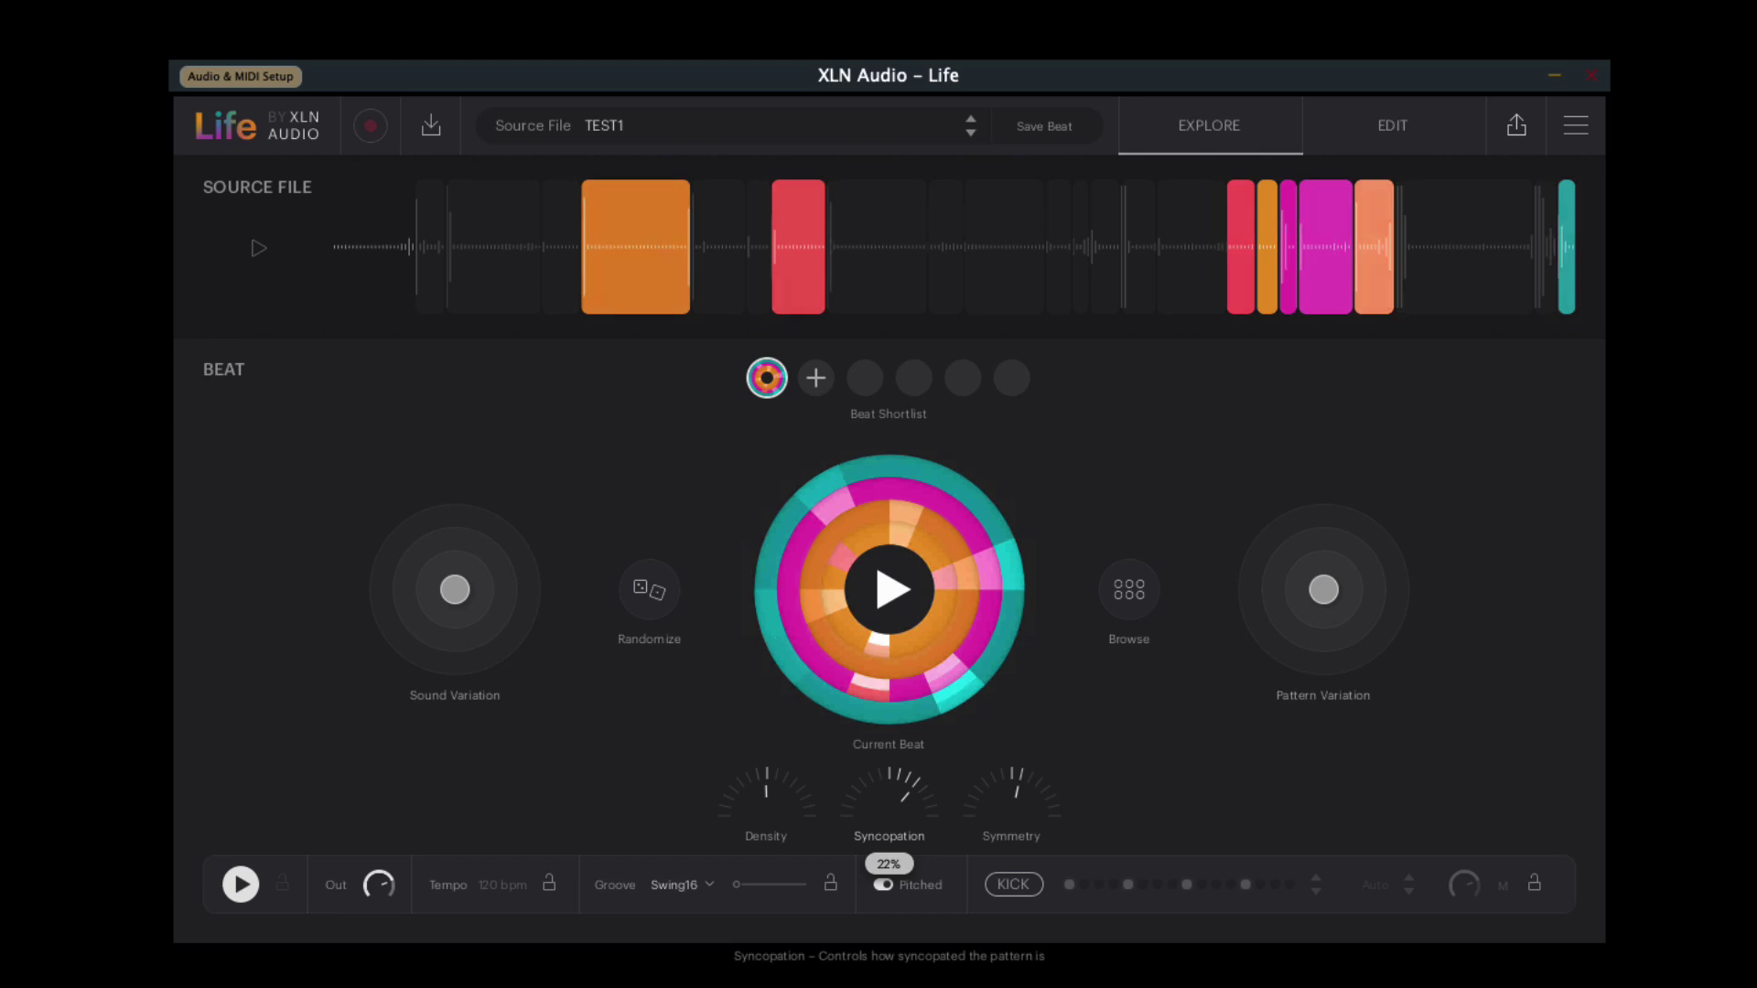
Turn on the kick with a different standard pattern and audition the Untz and Fiff kick samples.
left_click(1012, 896)
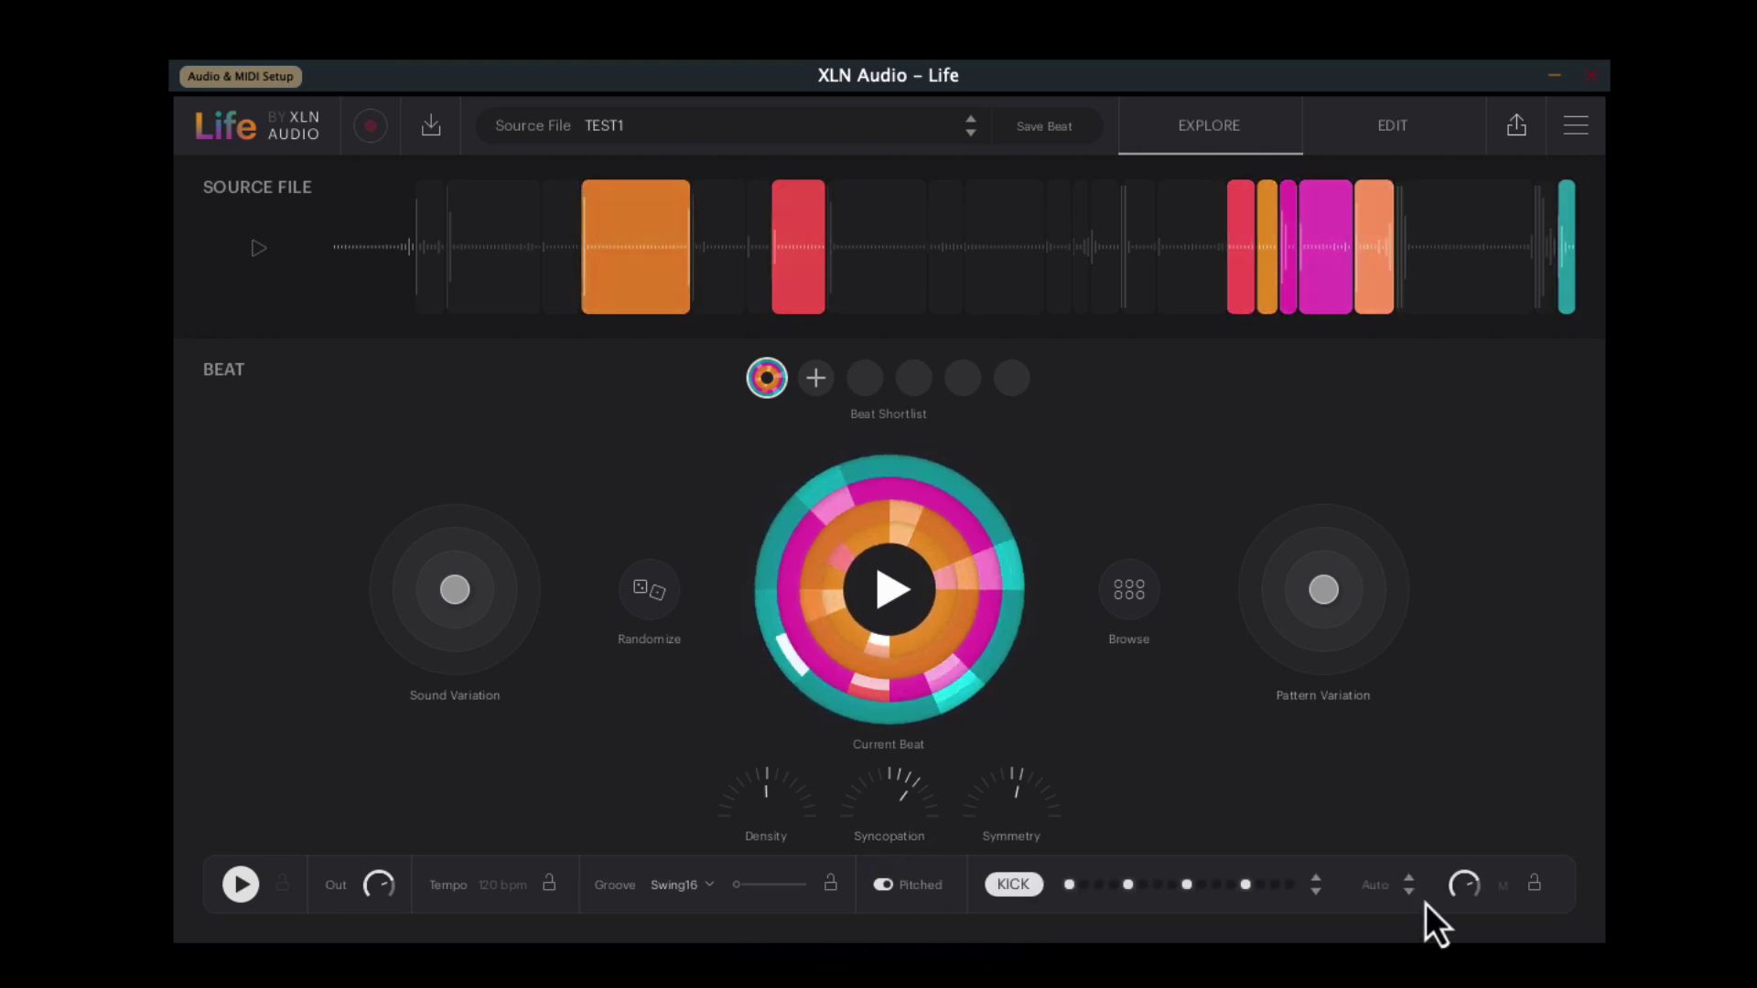
left_click(1315, 895)
left_click(1381, 885)
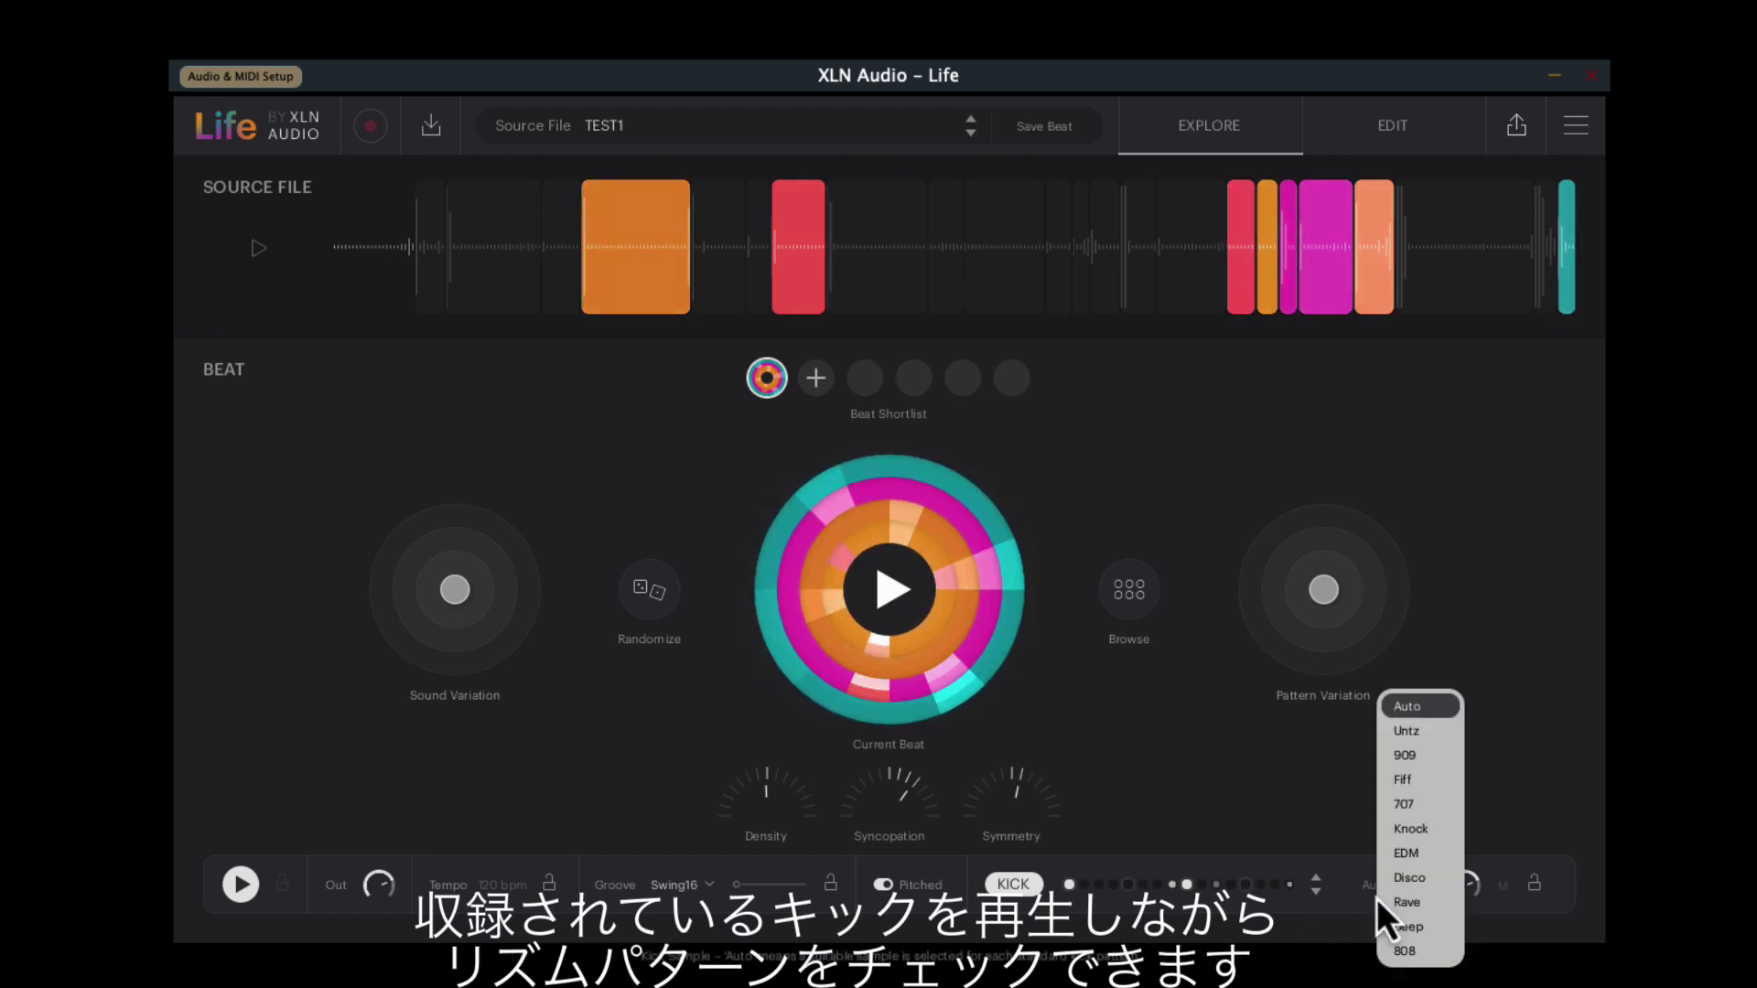
left_click(1425, 734)
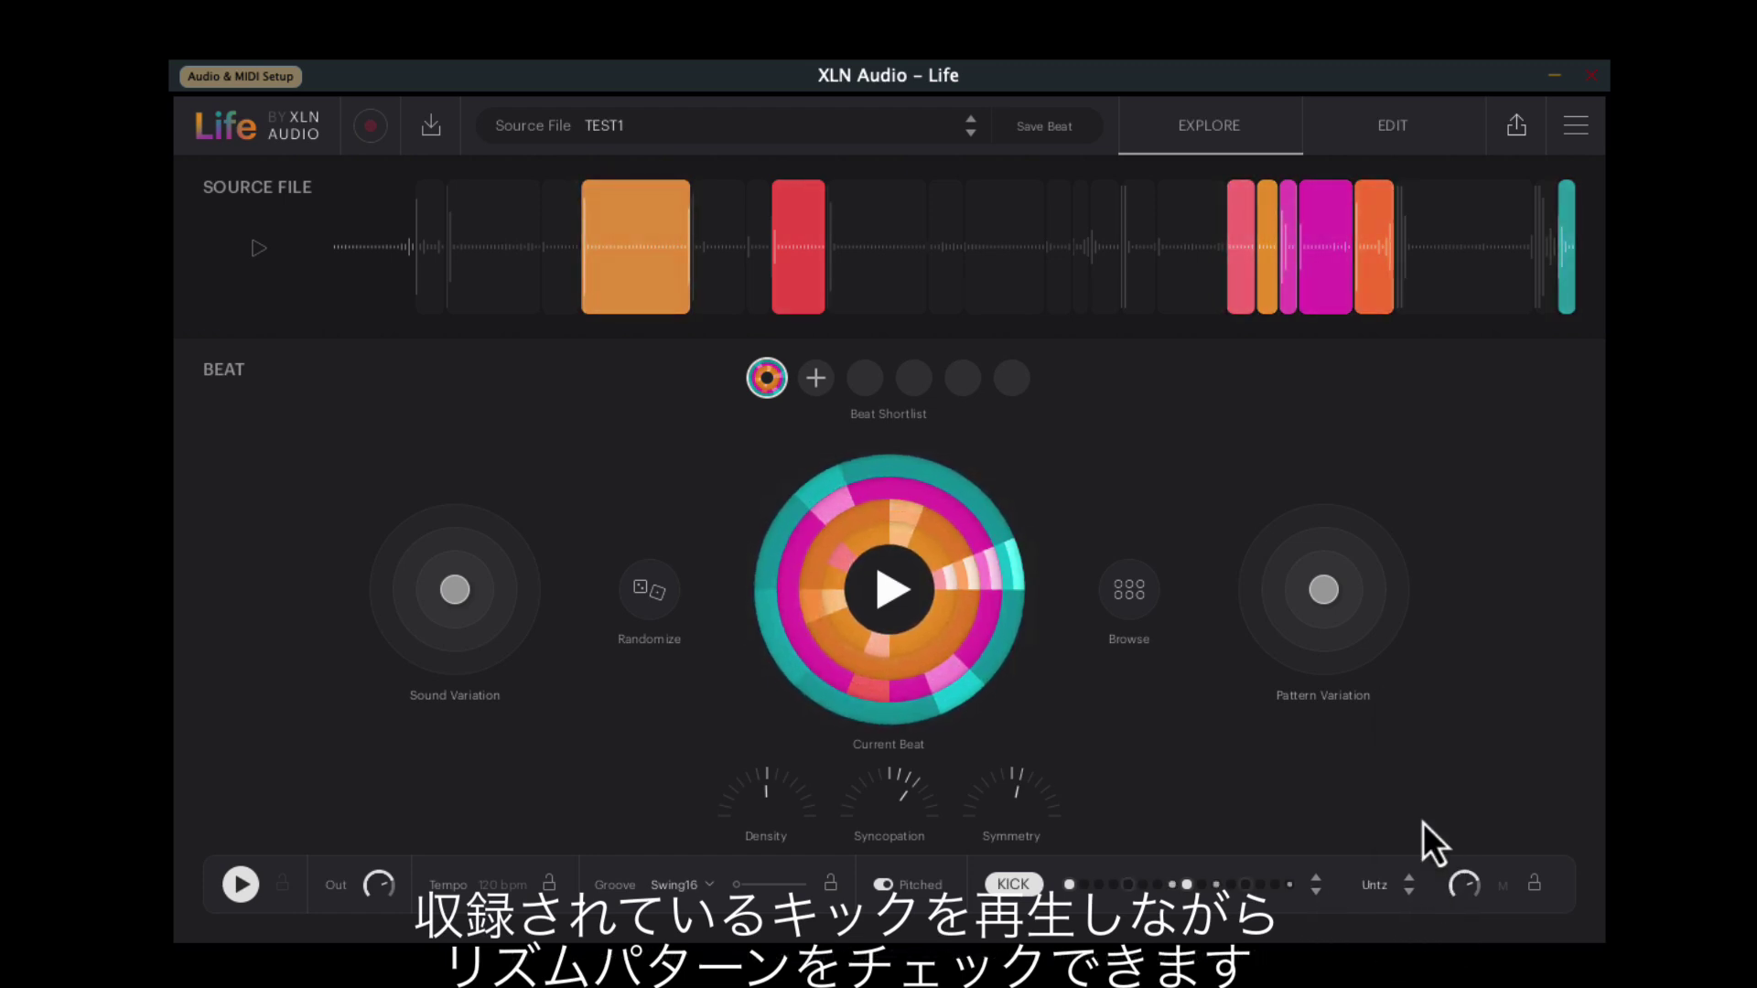
left_click(1409, 894)
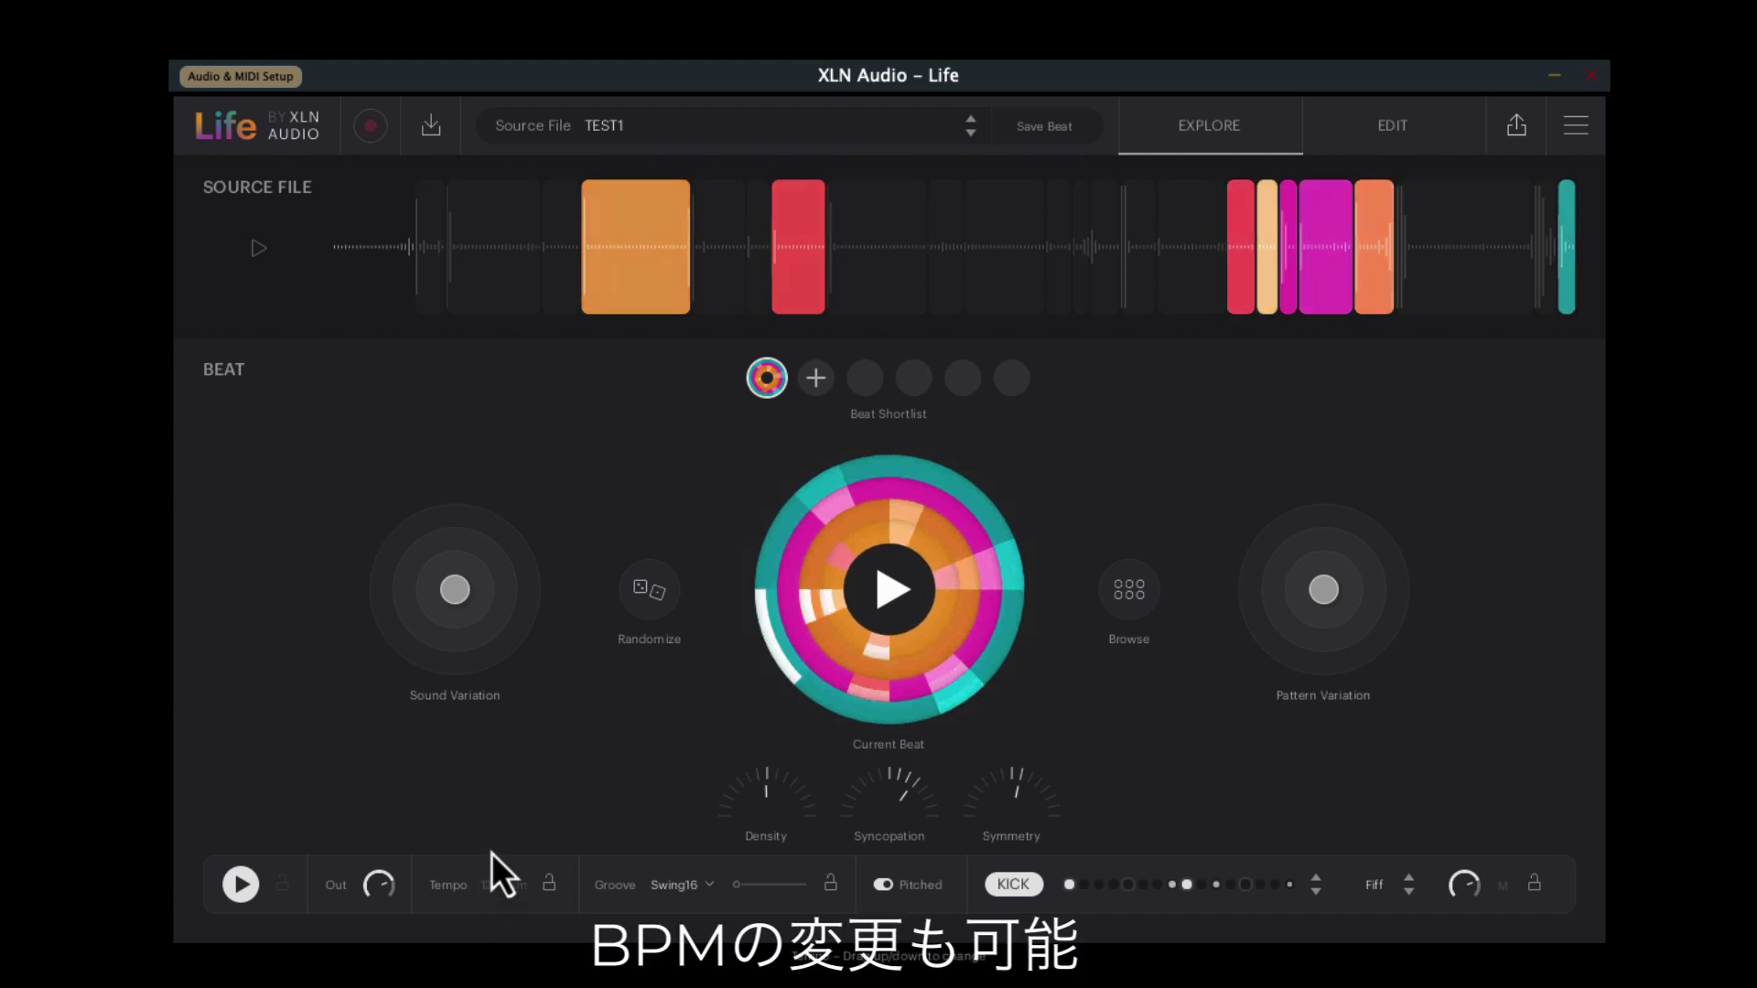
Lower the tempo to 110 bpm and give the kick the four-on-the-floor standard pattern with the Knock sample.
left_click_drag(497, 886, 499, 961)
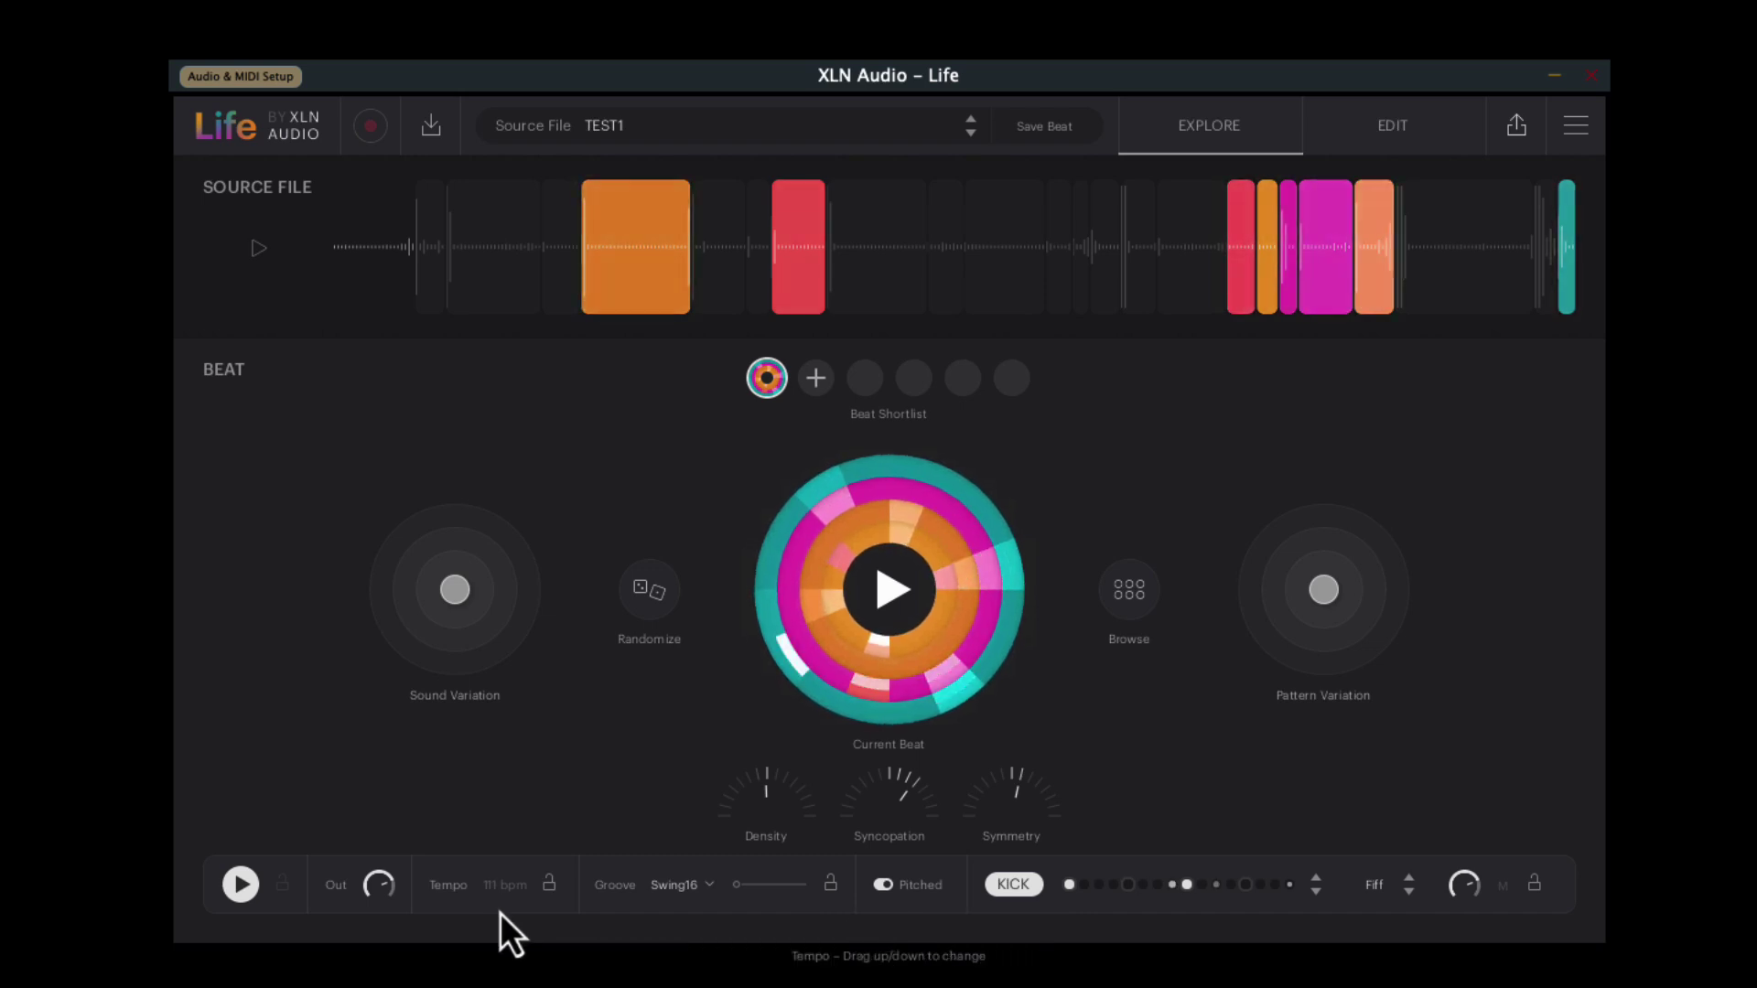
left_click(1406, 899)
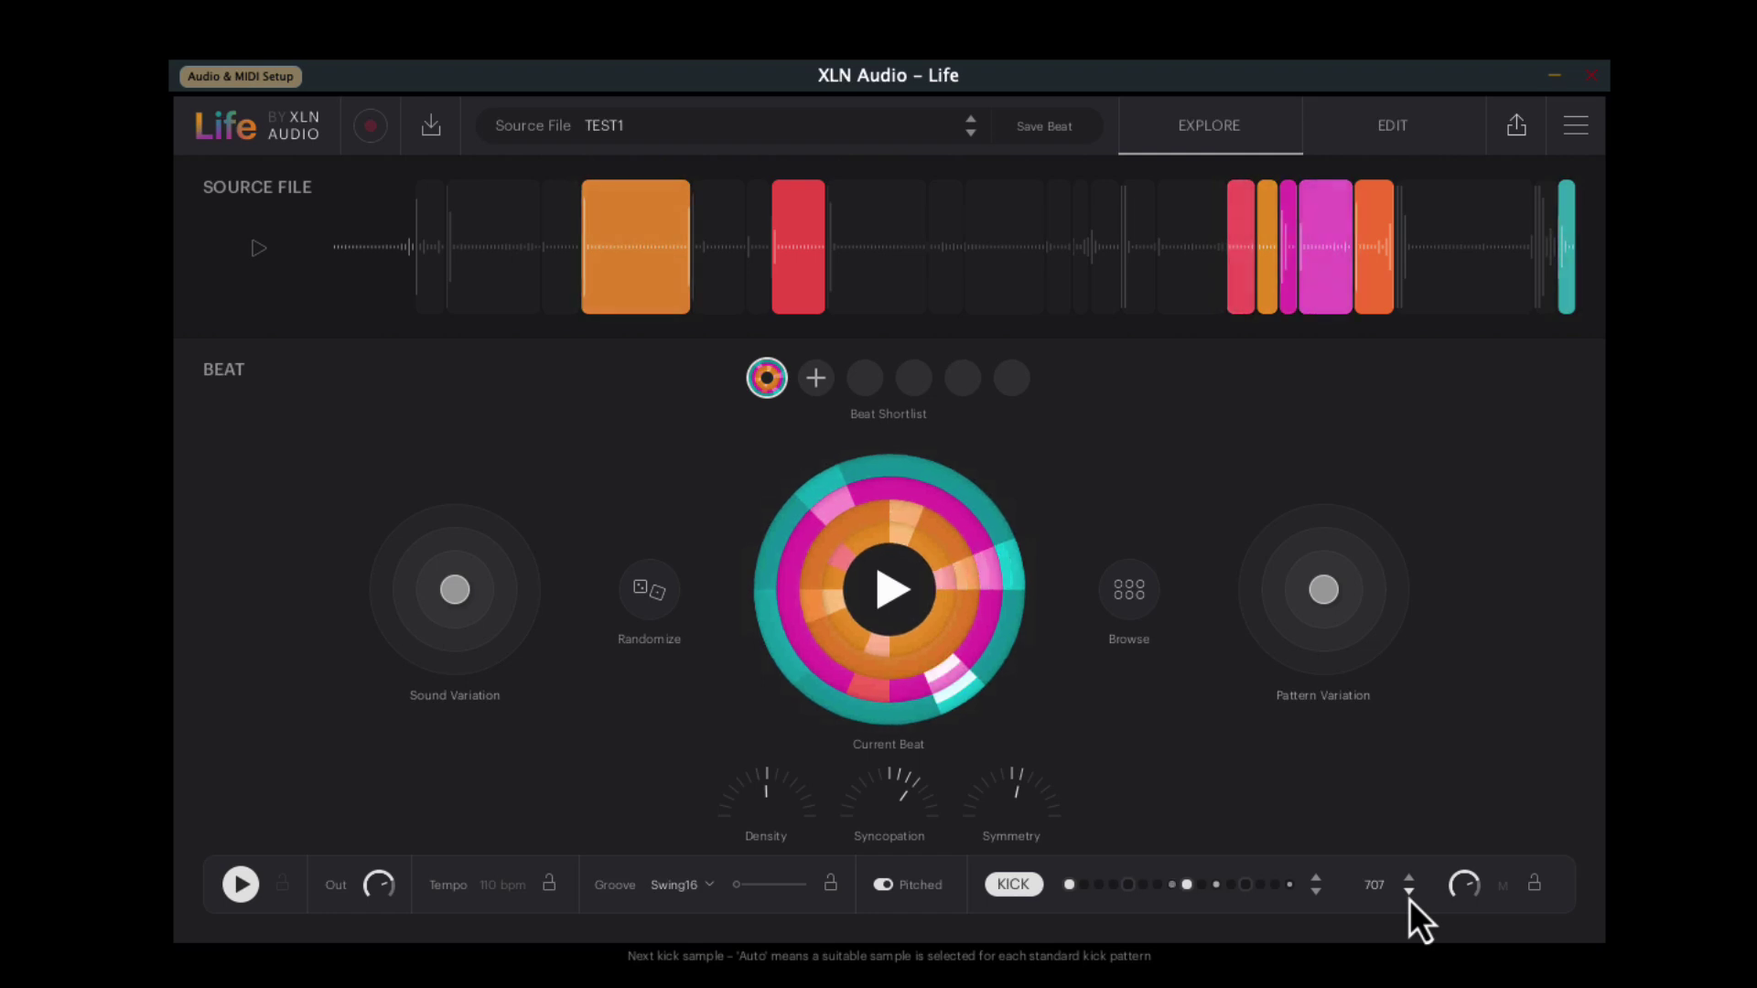
left_click(1317, 887)
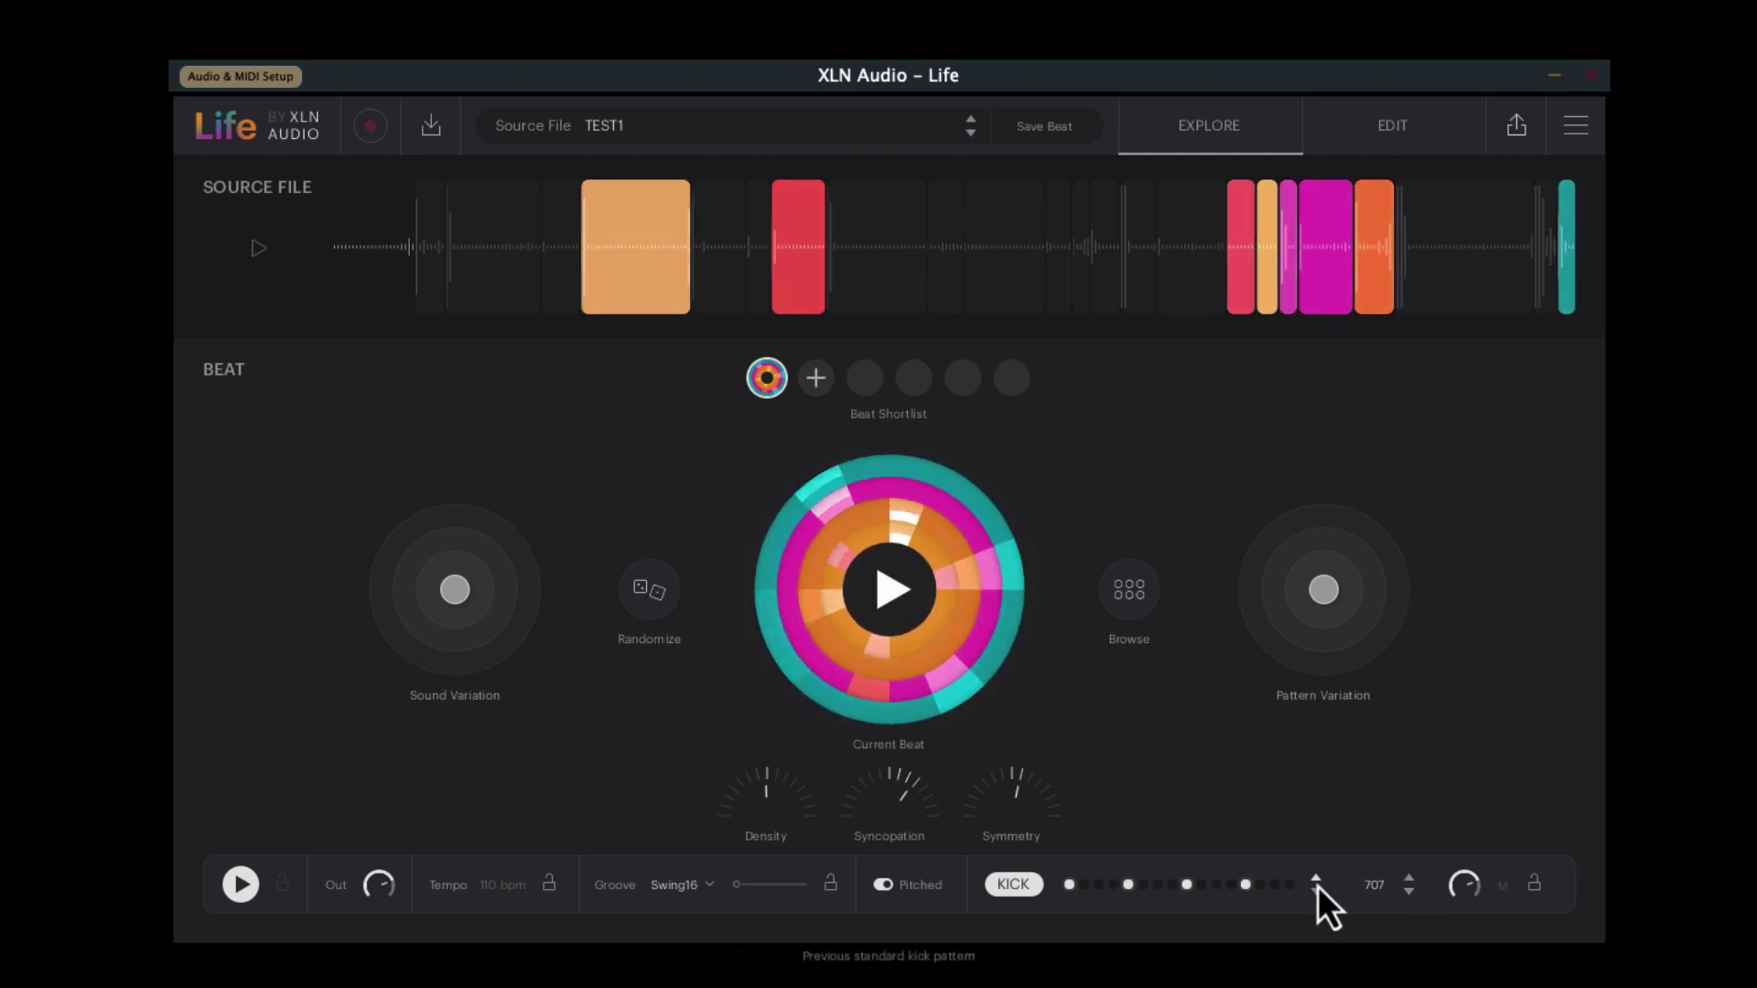
left_click(1409, 900)
Add a kick note on the last step of the pattern and switch the kick sample to EDM.
left_click(1083, 885)
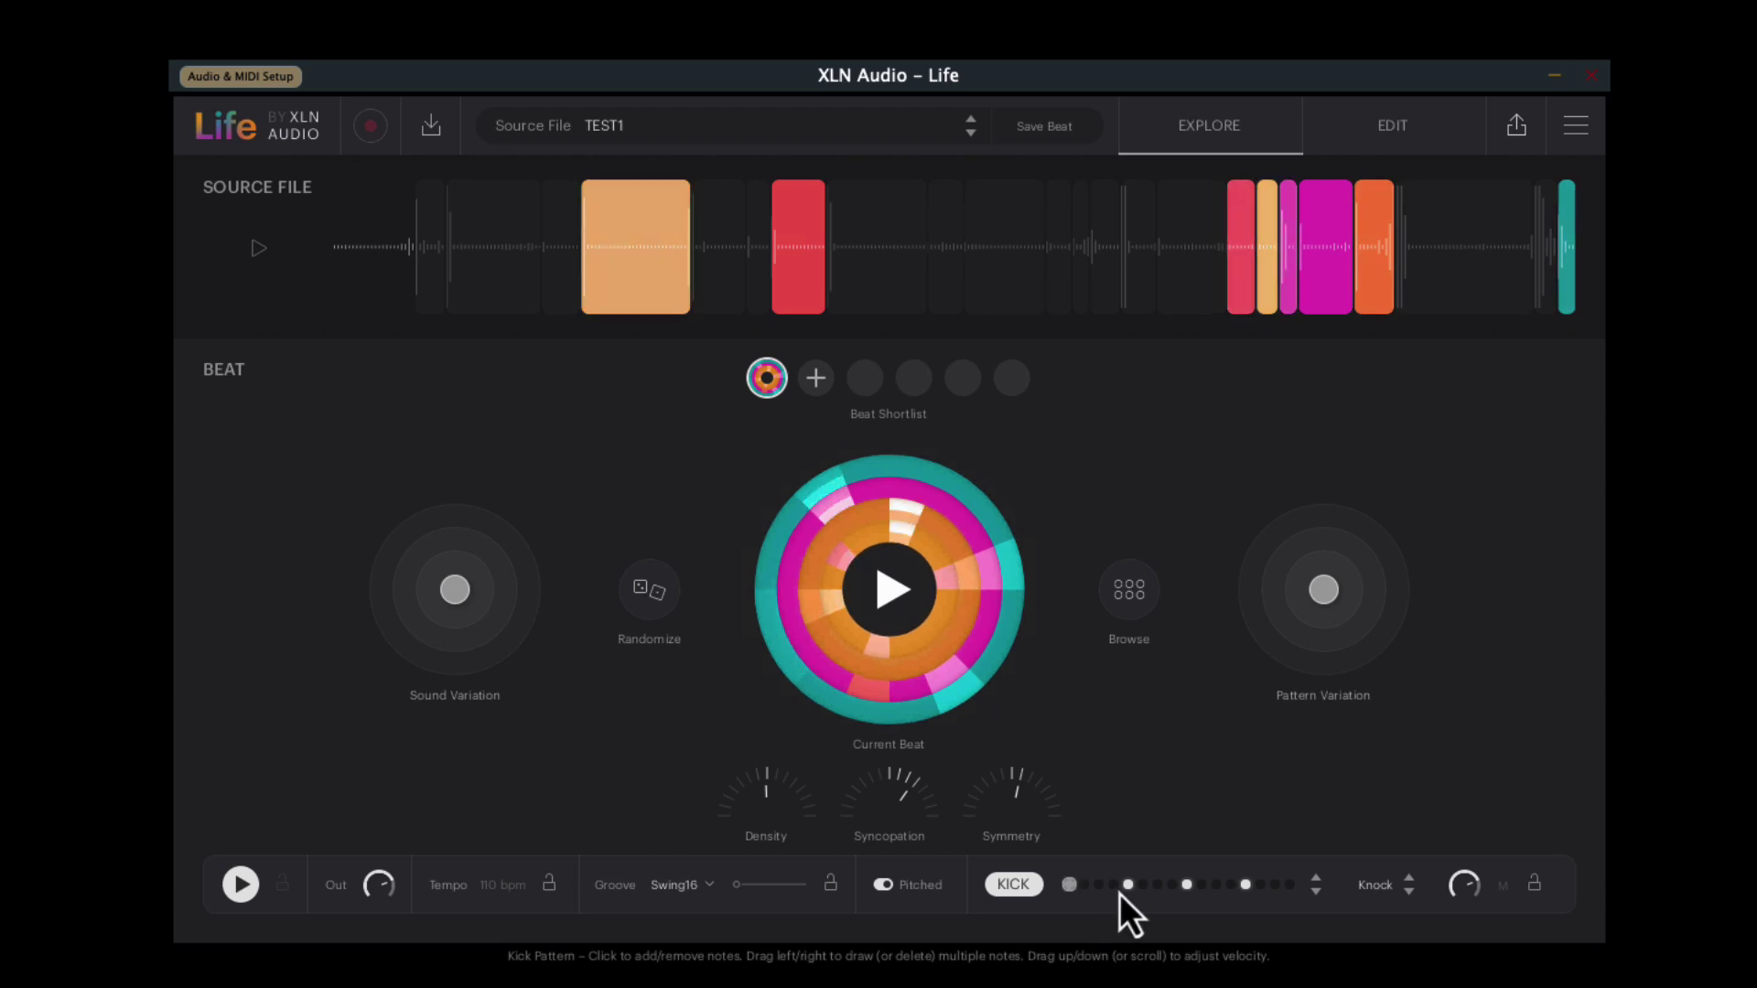
left_click(1116, 889)
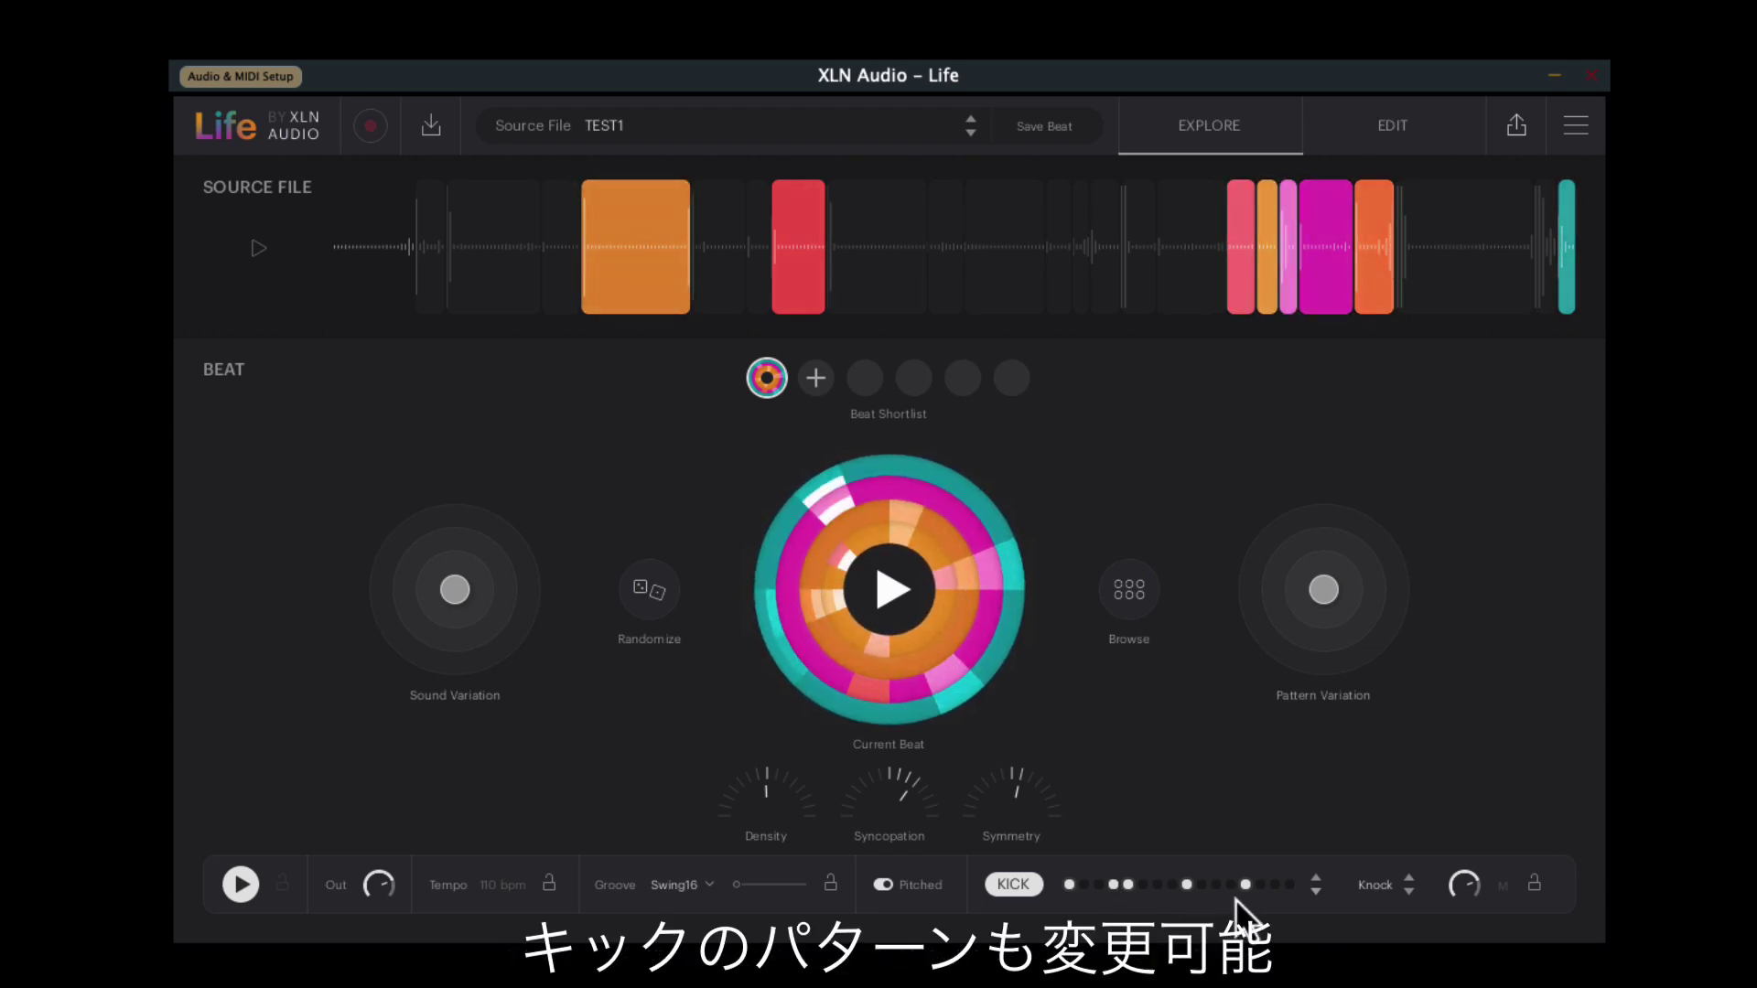
left_click(1289, 885)
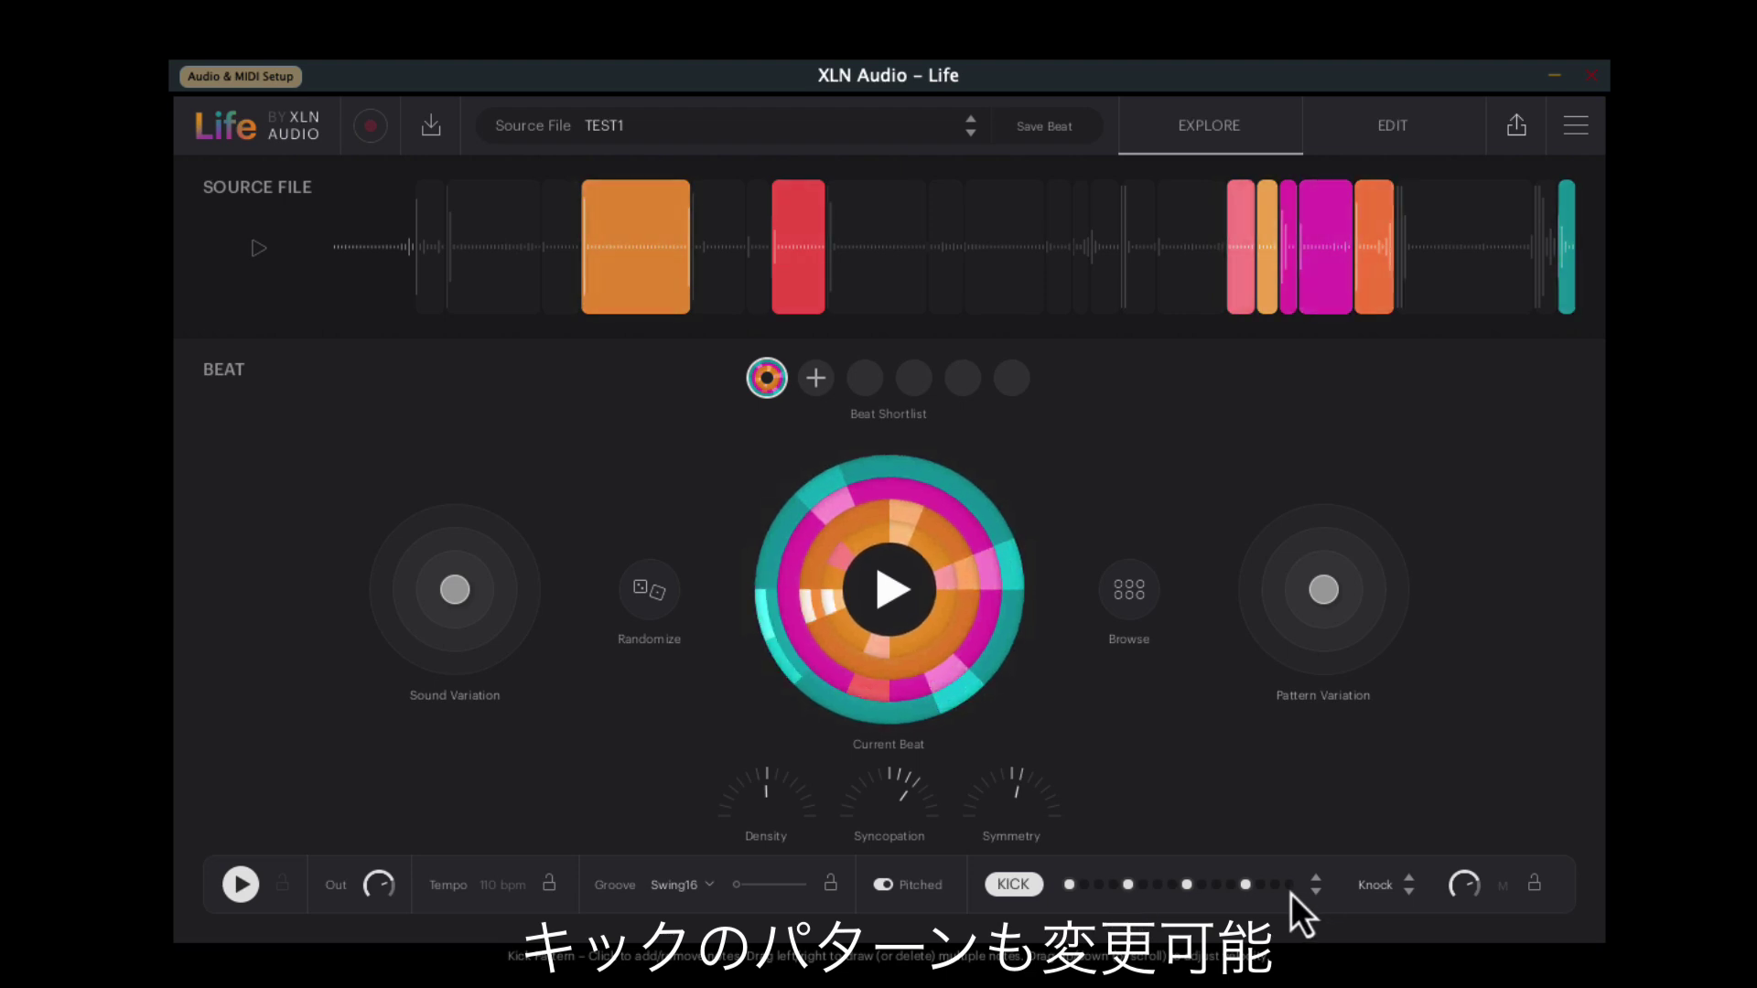
left_click(1408, 895)
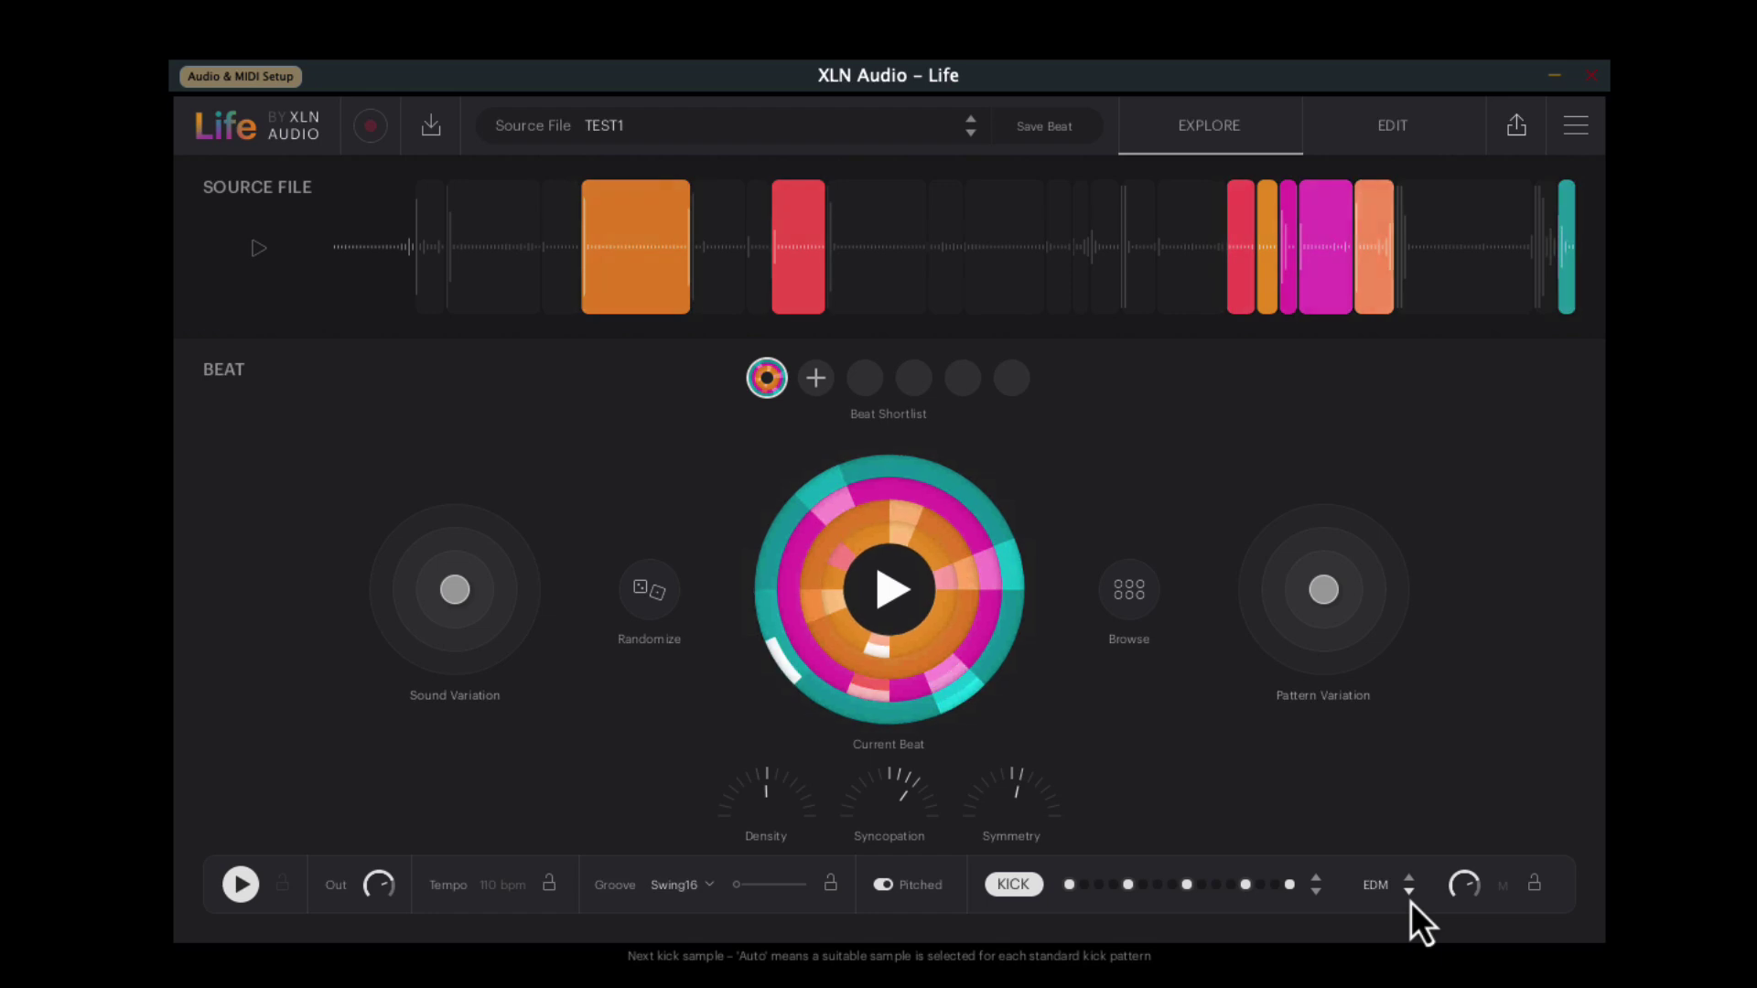
Open the Beat Browser and audition the two beats in its last column.
left_click(1134, 595)
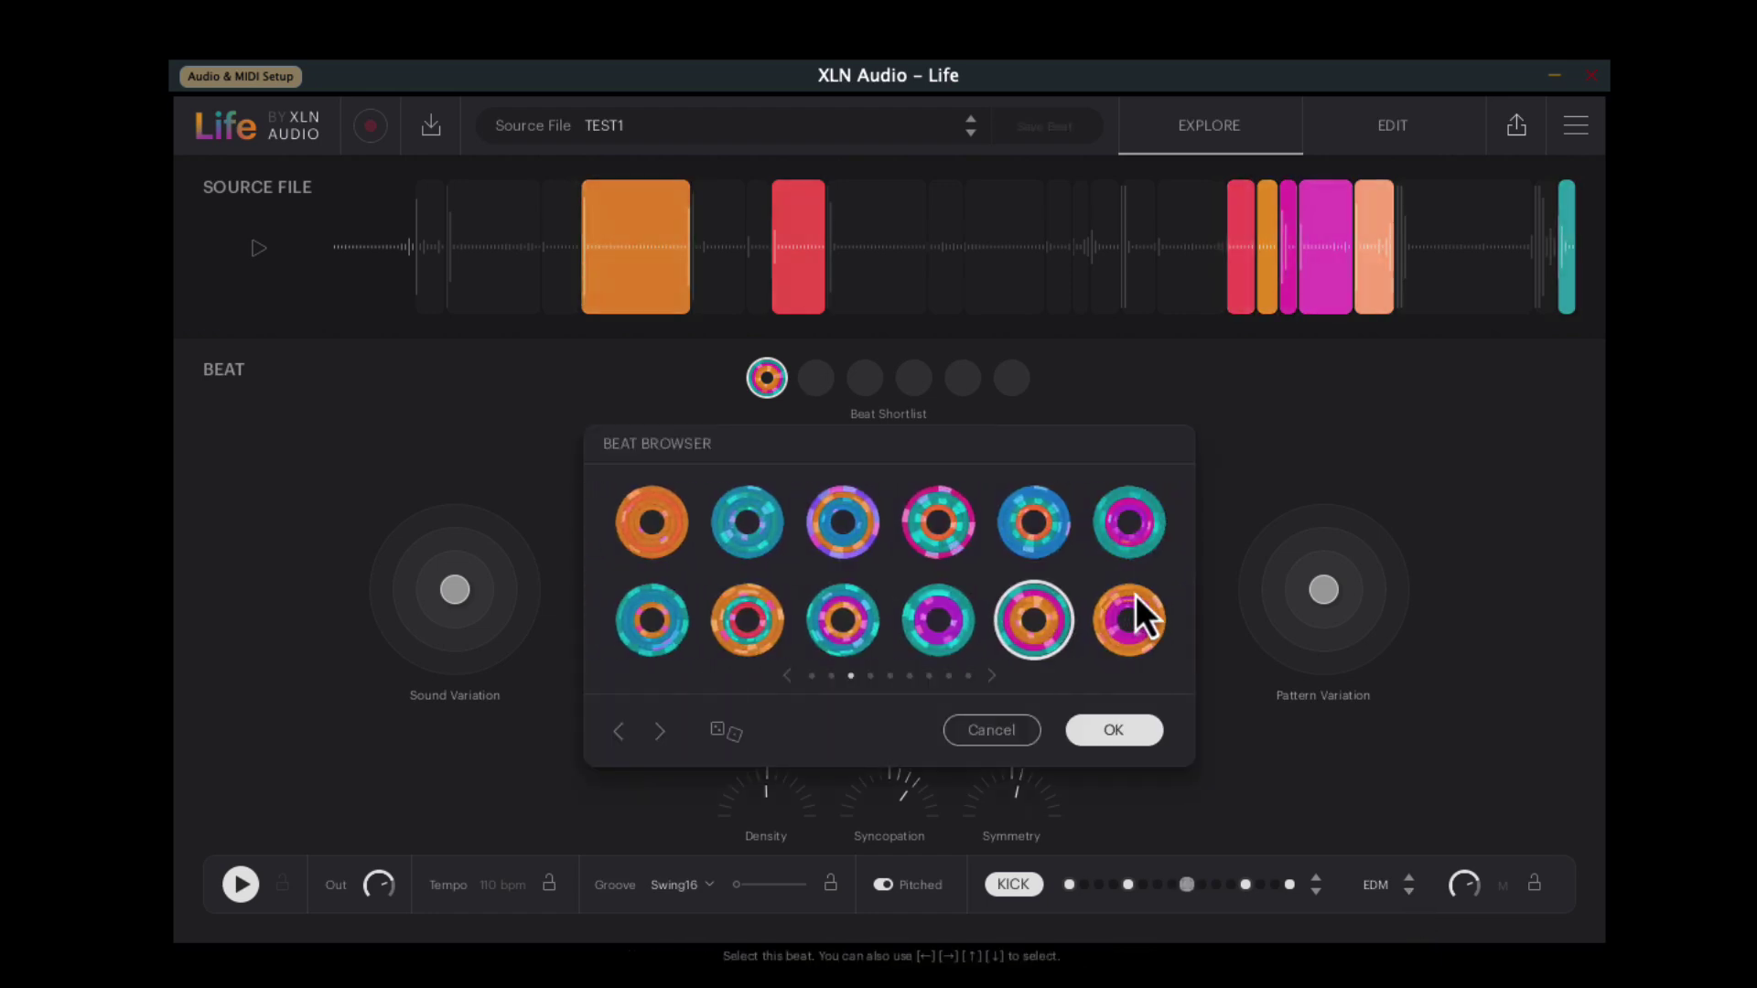
left_click(1129, 514)
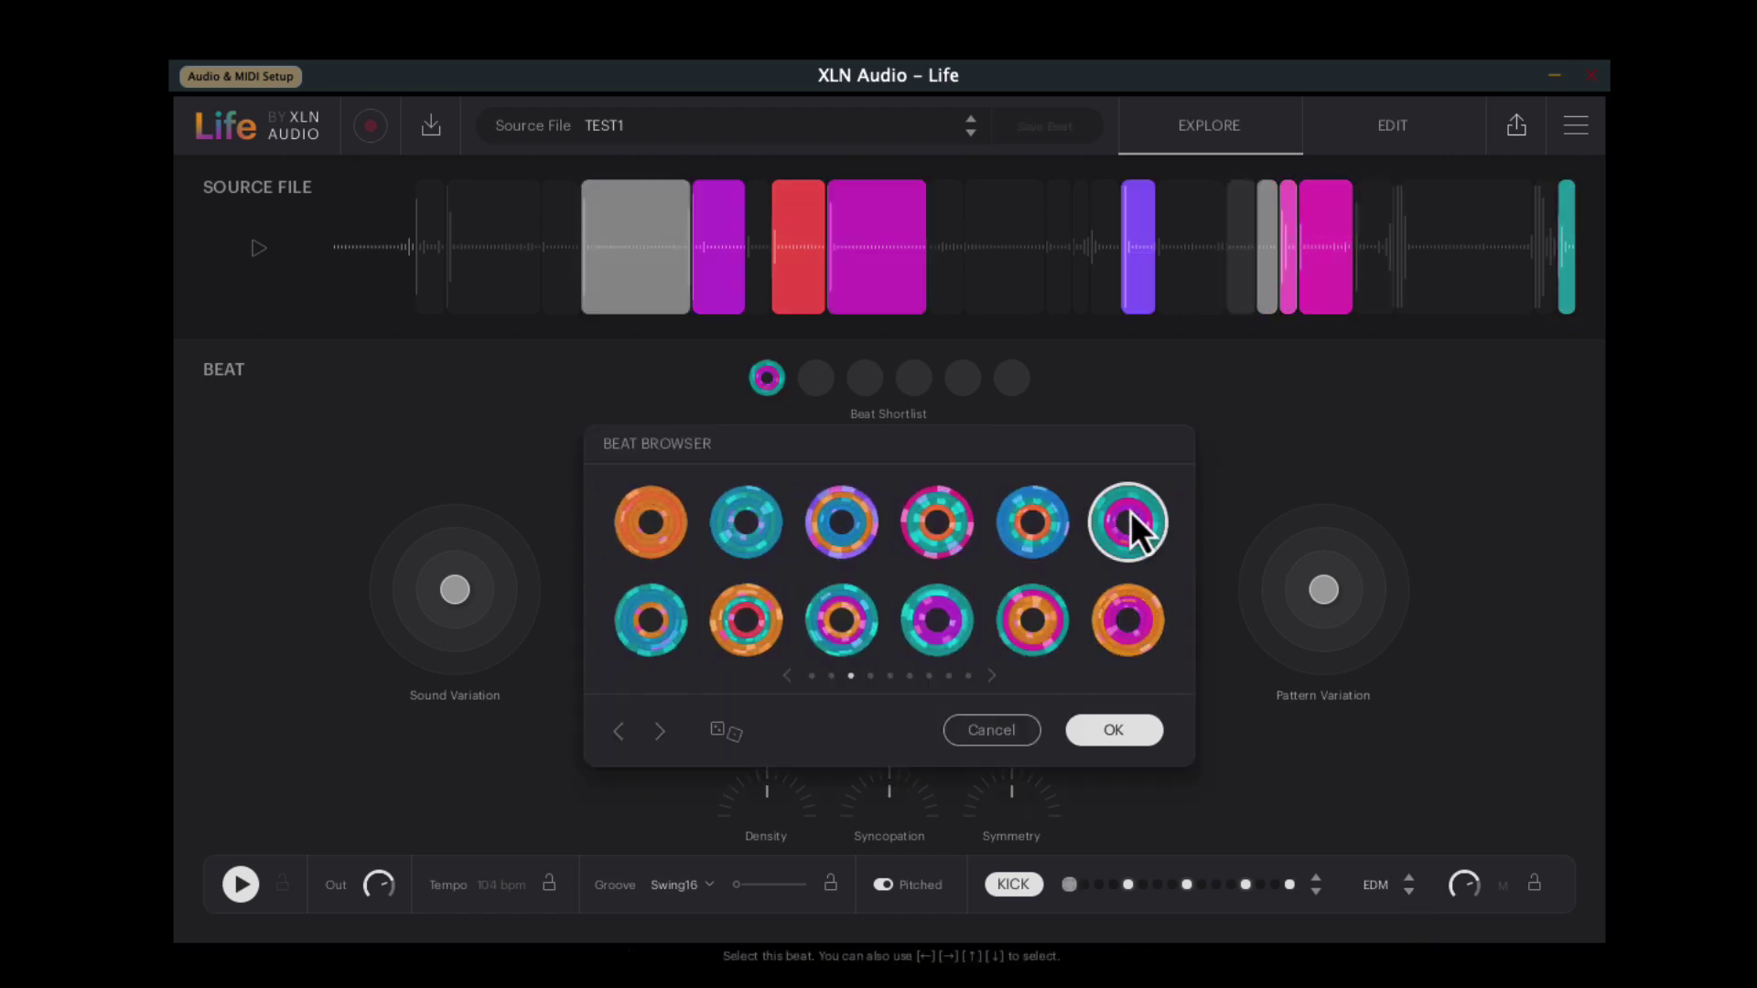
left_click(1135, 618)
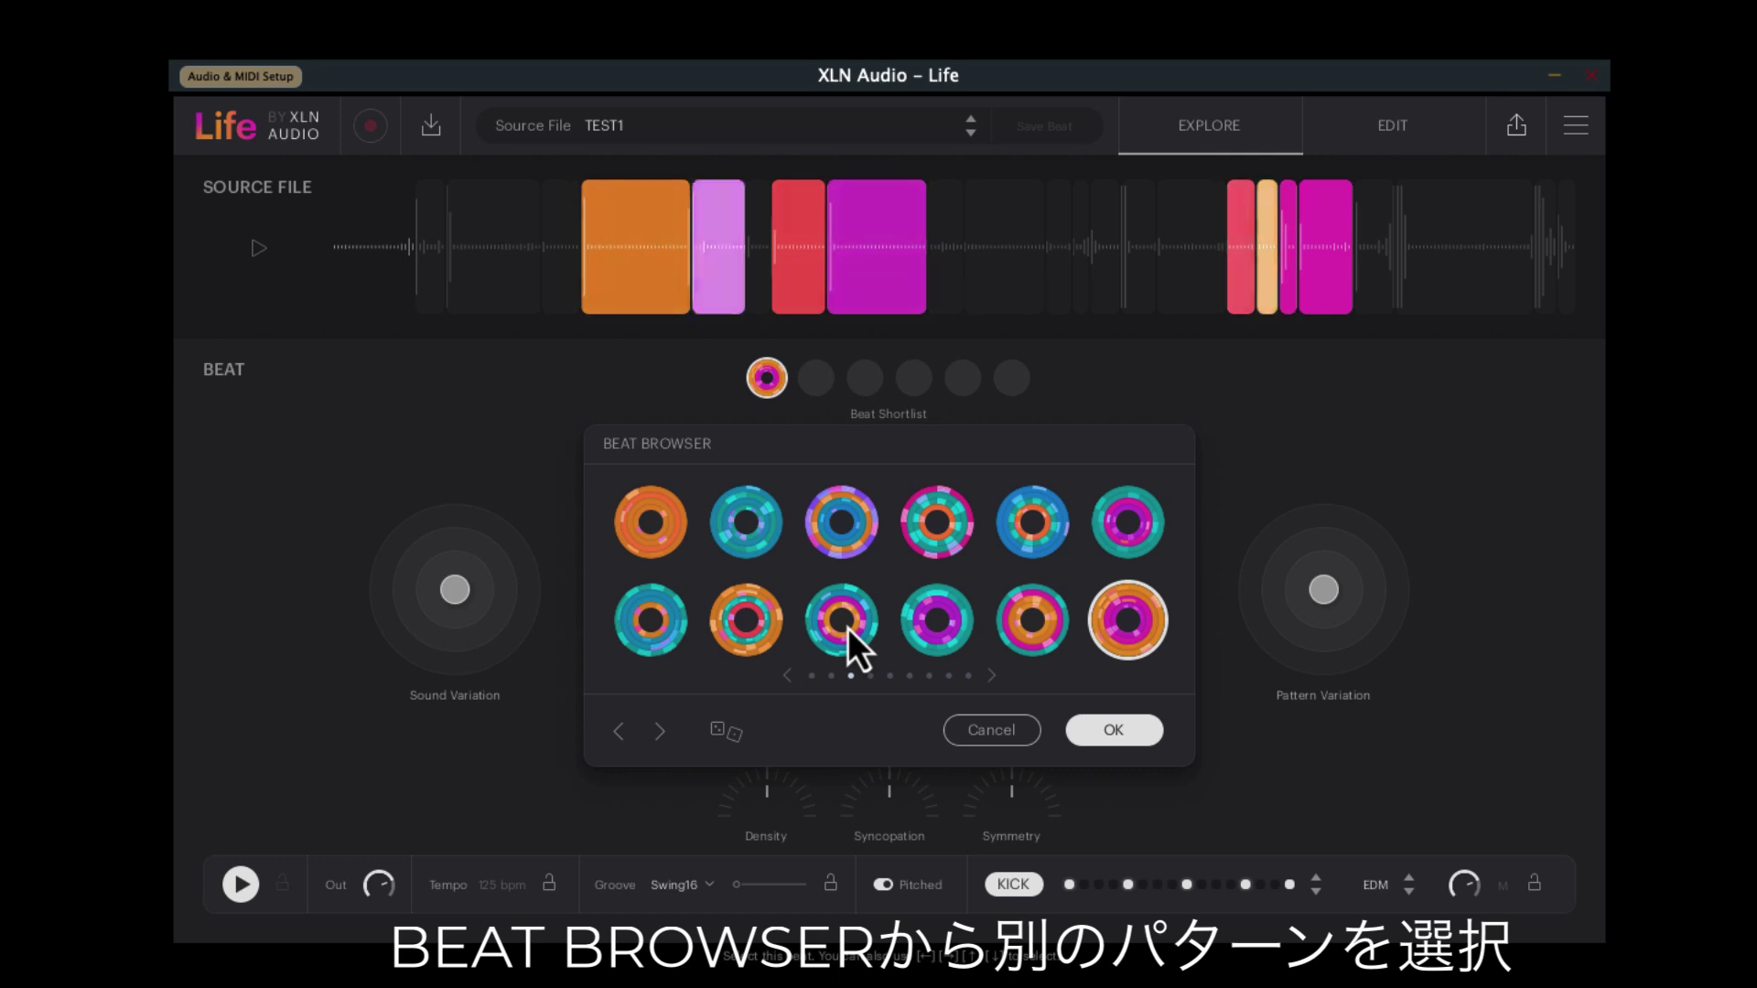
Pick a random beat in the Beat Browser and audition several other beats on the same page.
left_click(730, 737)
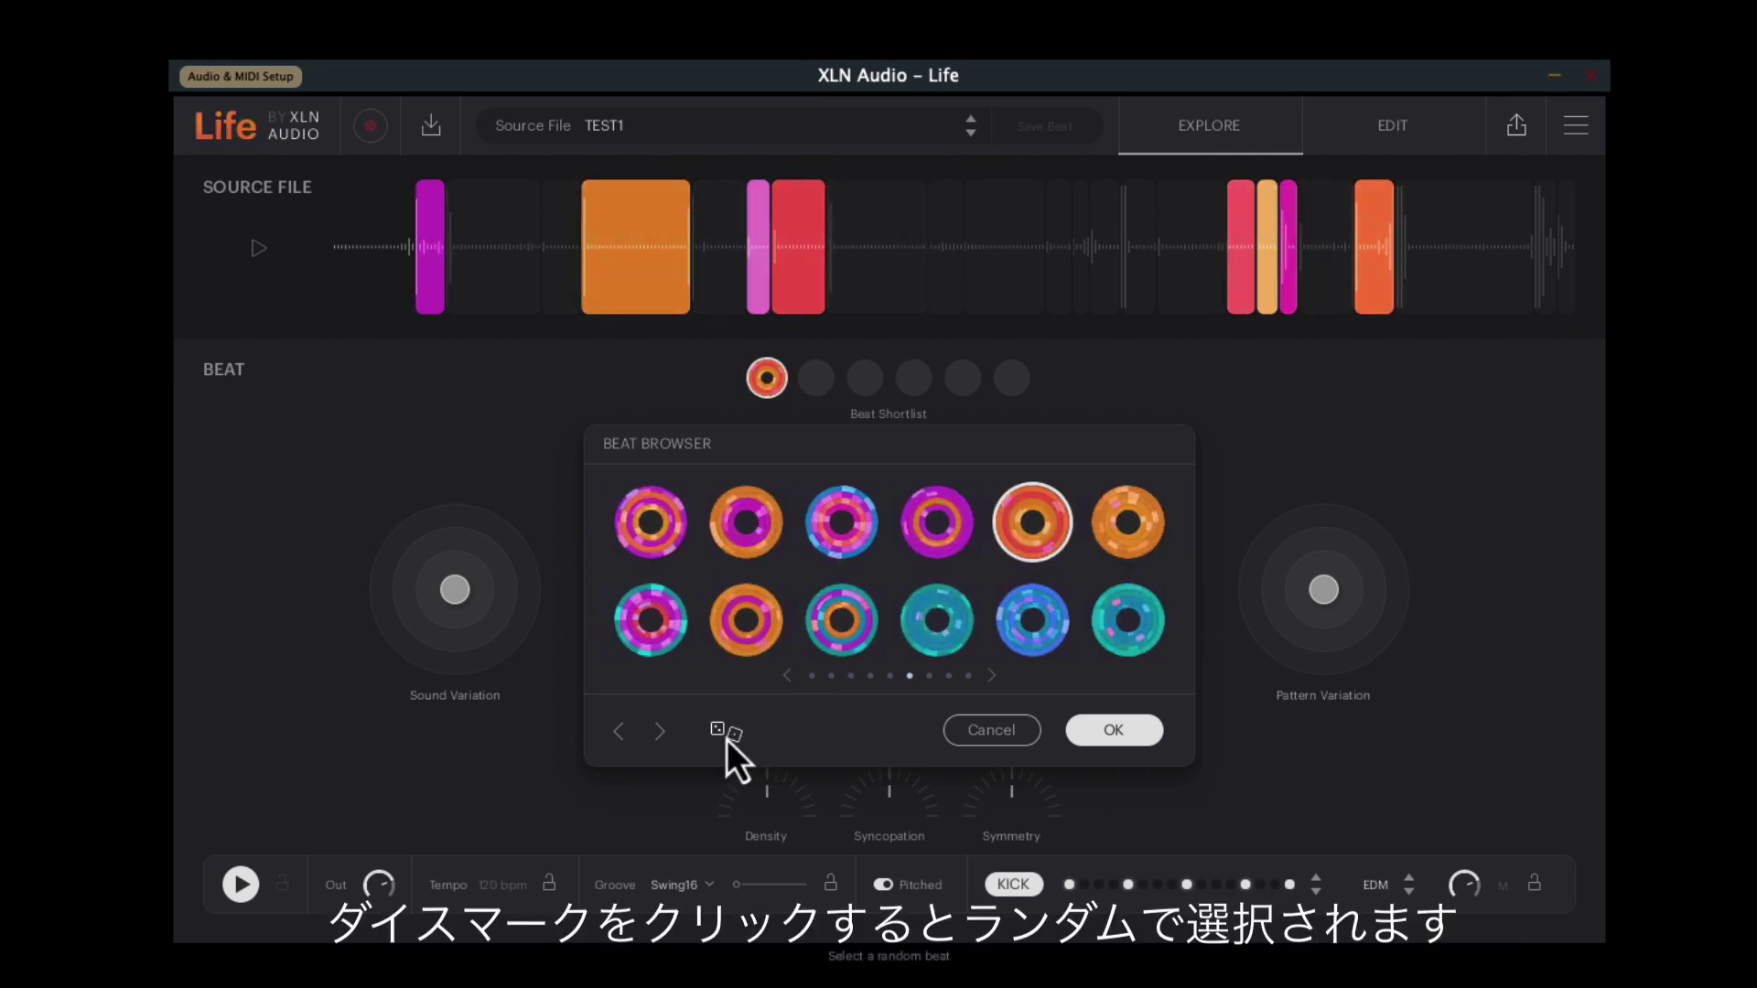
left_click(738, 611)
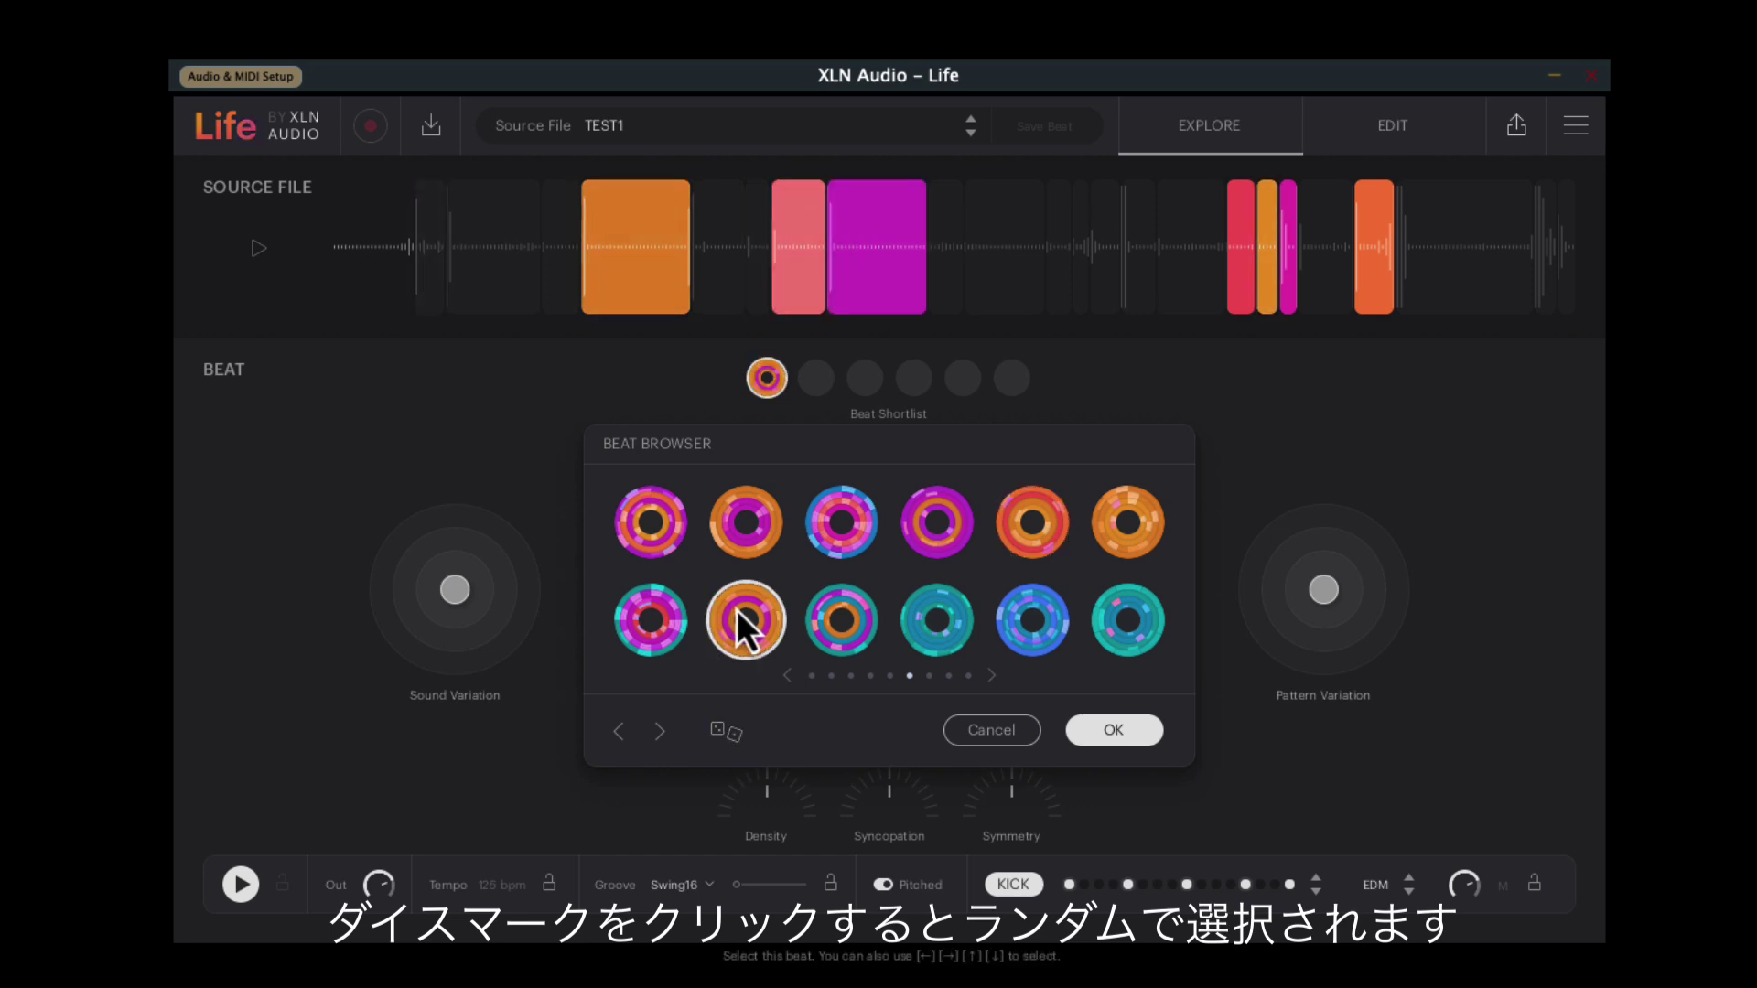
left_click(660, 639)
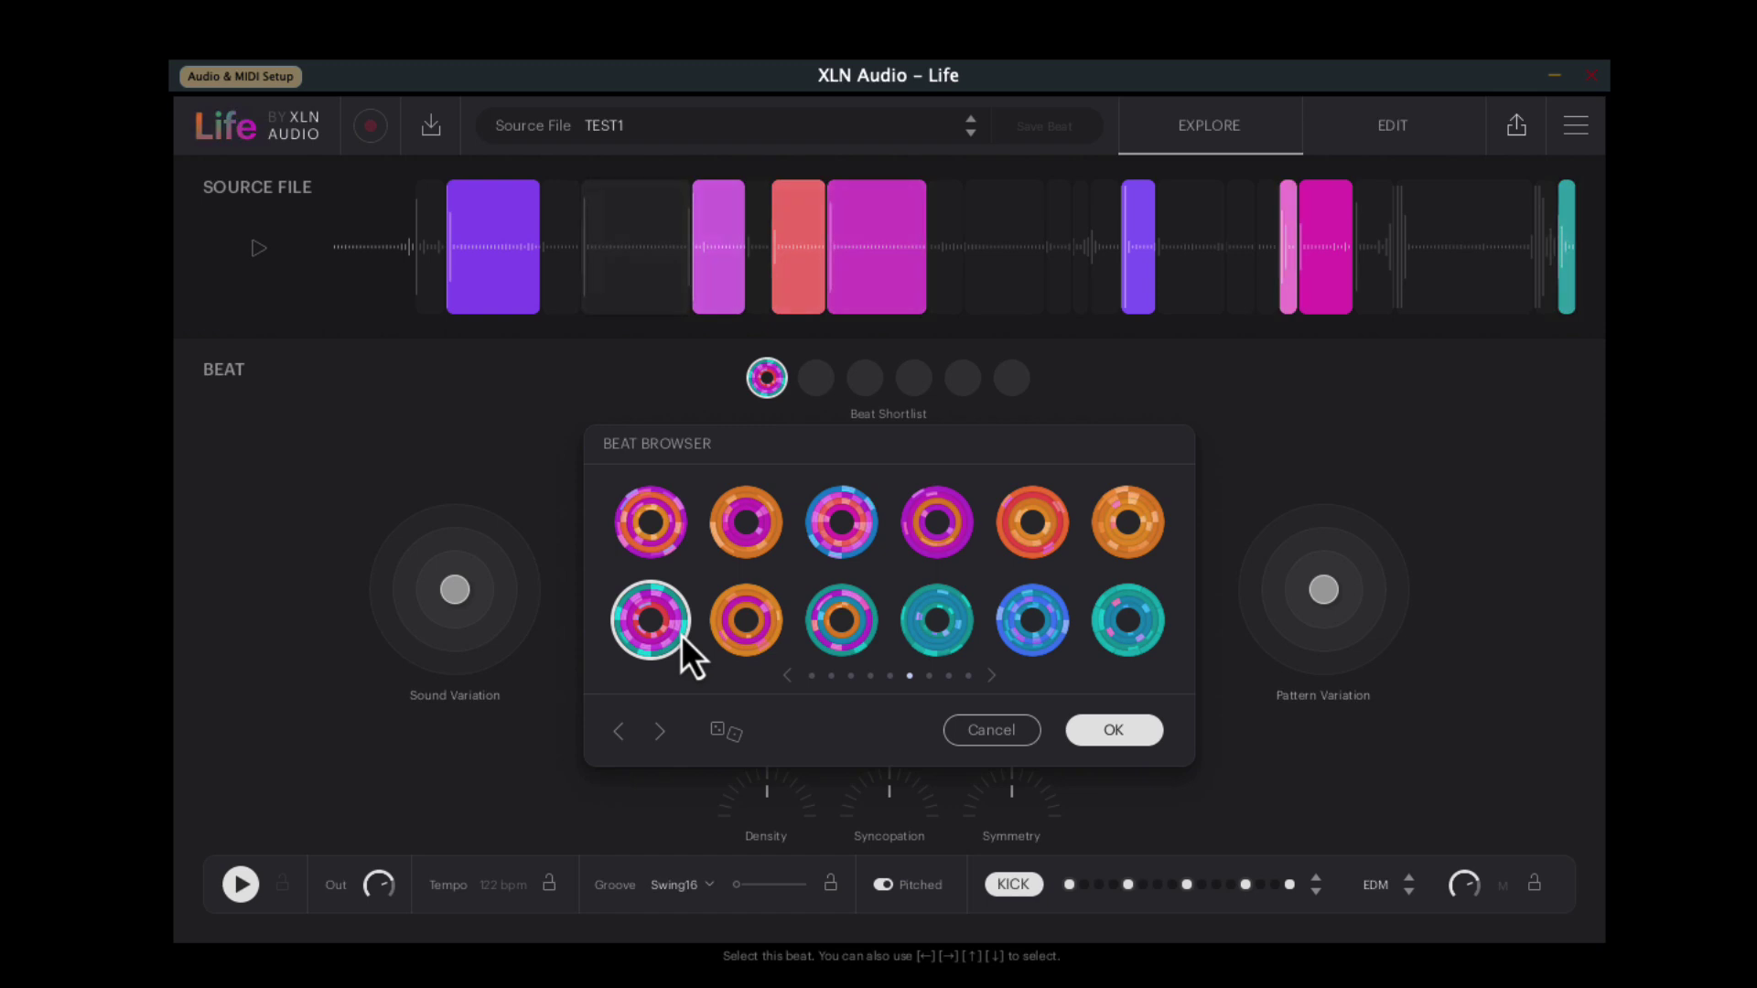
left_click(665, 534)
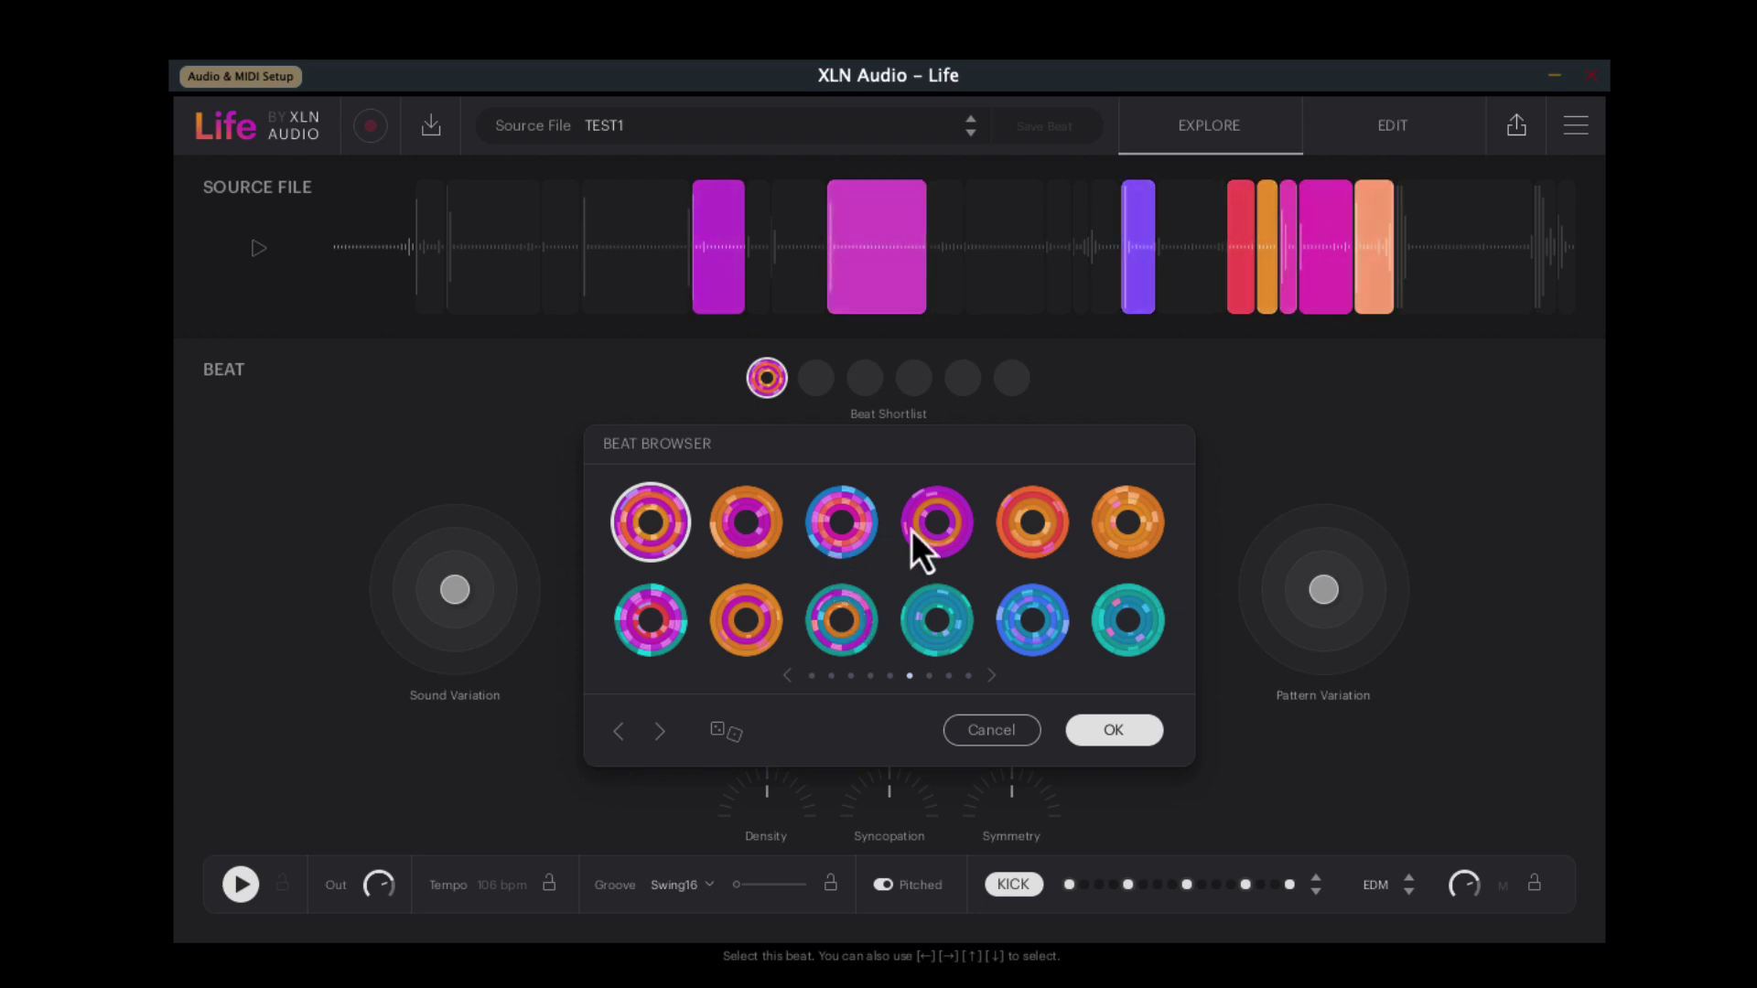
left_click(935, 529)
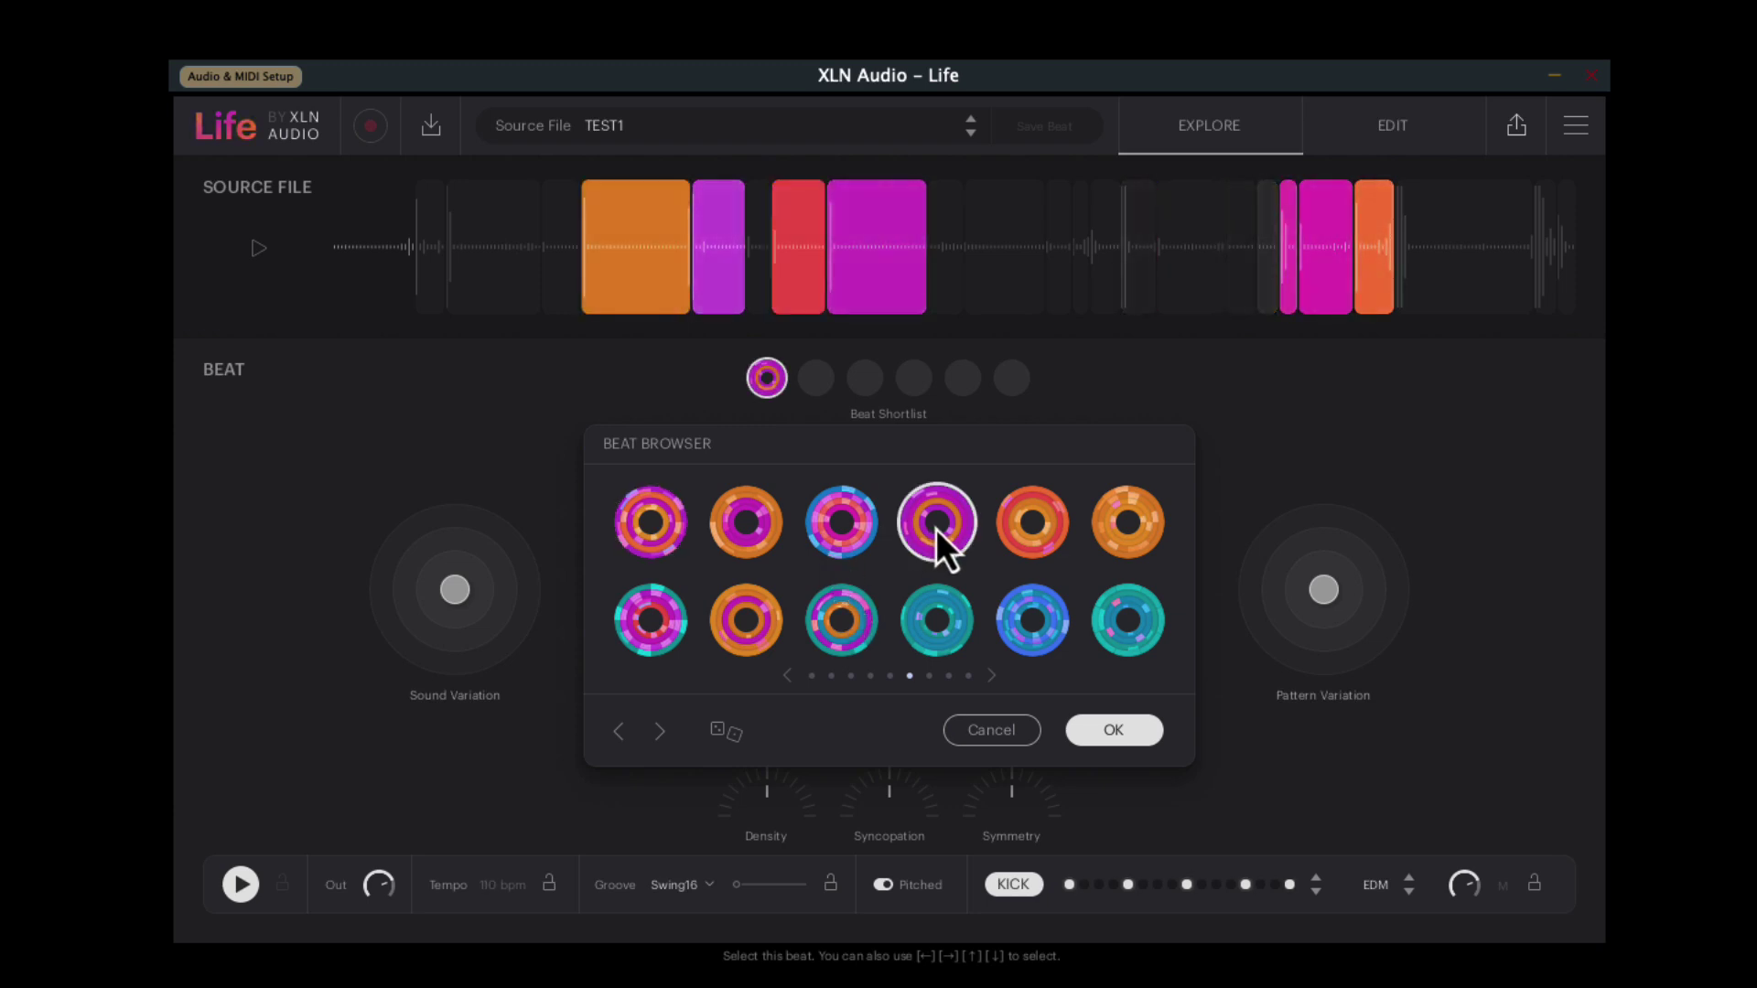
left_click(1033, 529)
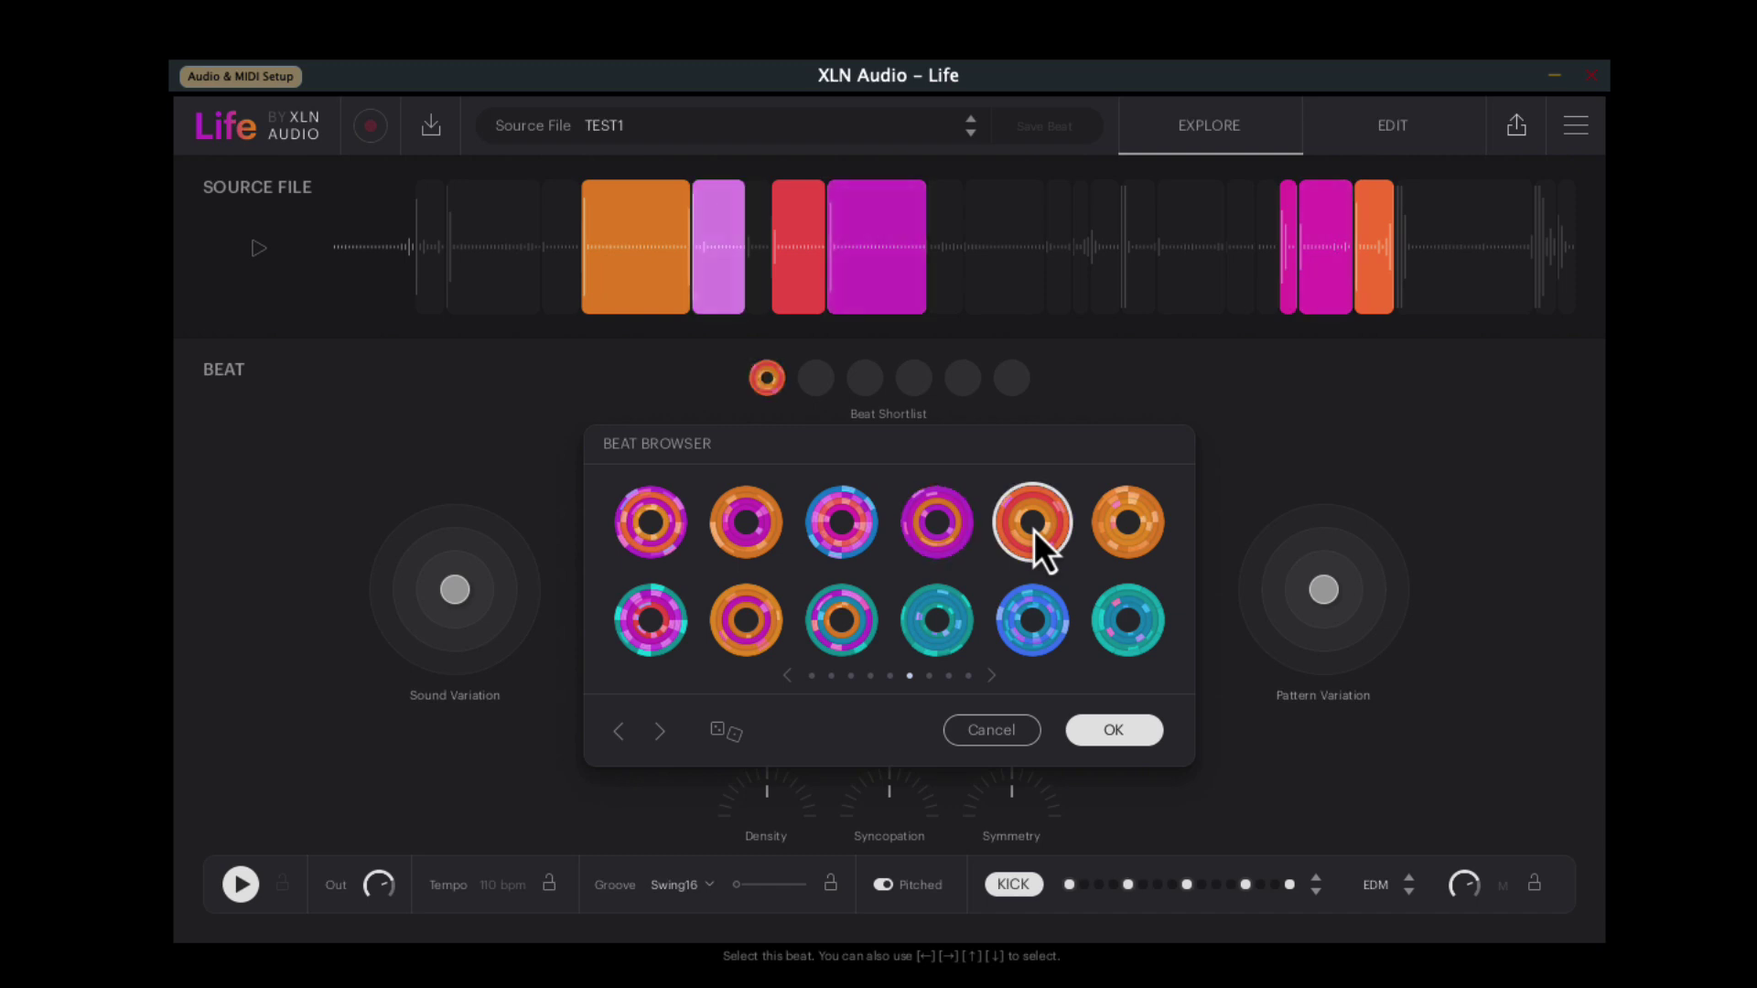
left_click(1137, 536)
Audition two beats on the next Beat Browser page, then pick another beat at random.
left_click(999, 684)
left_click(948, 628)
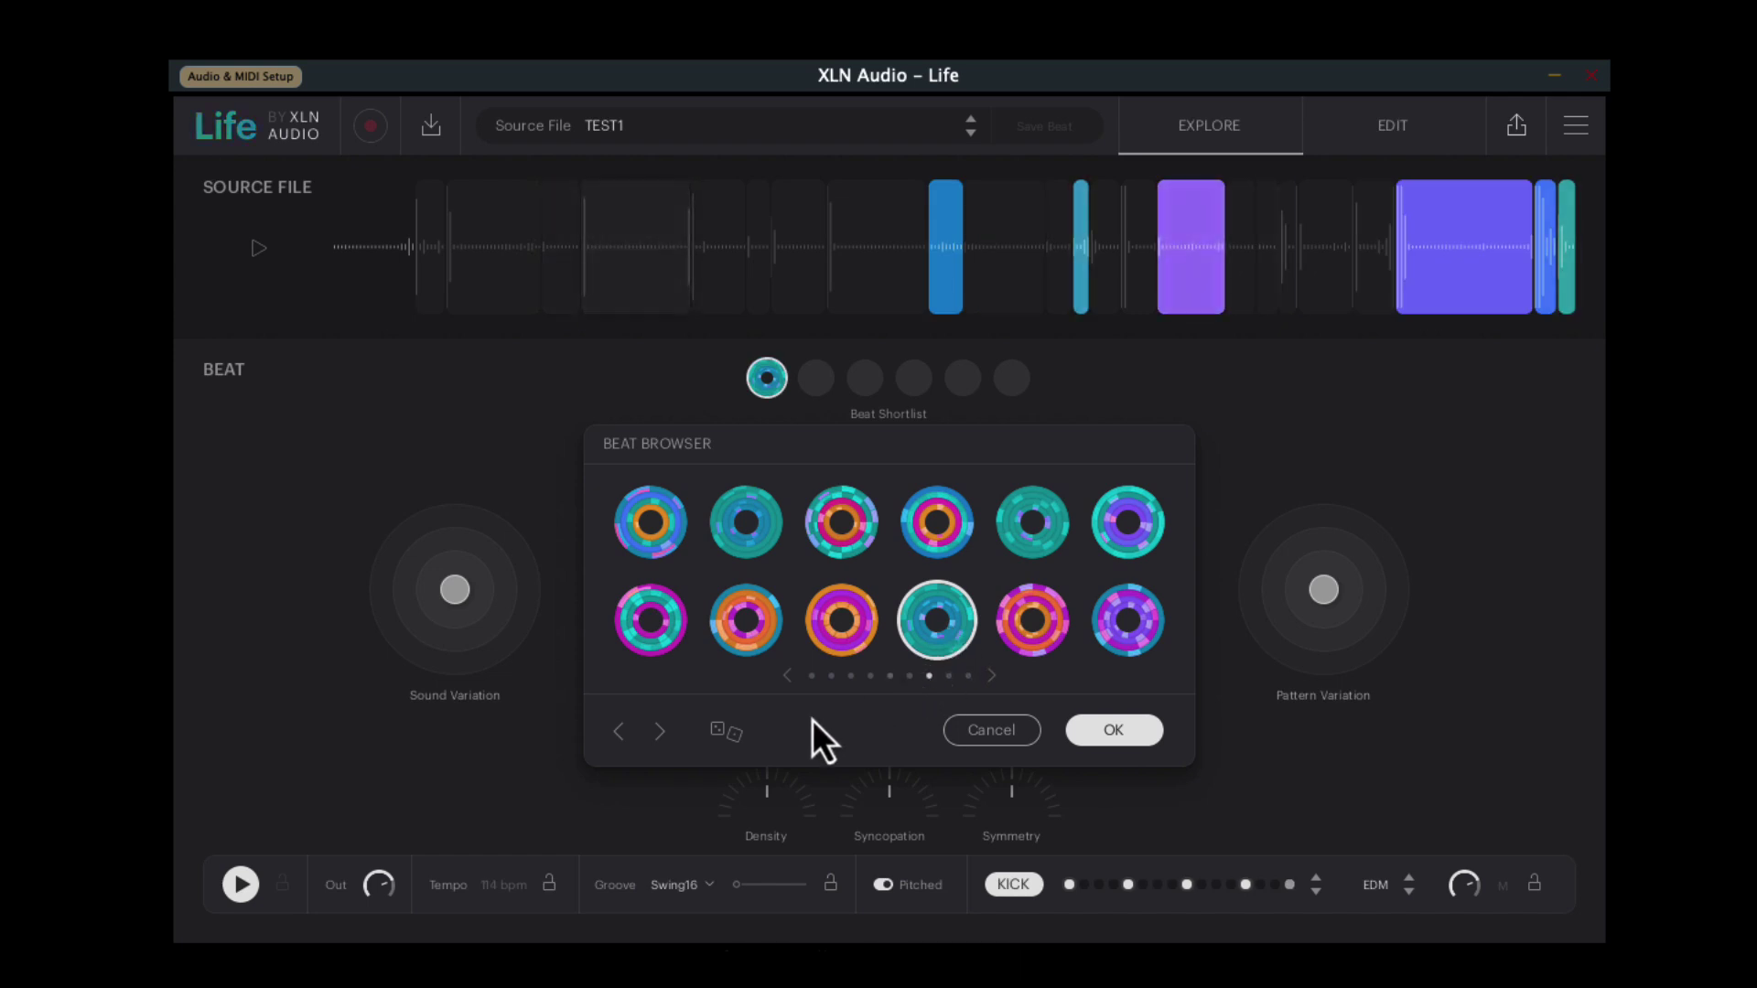
left_click(1045, 545)
left_click(719, 737)
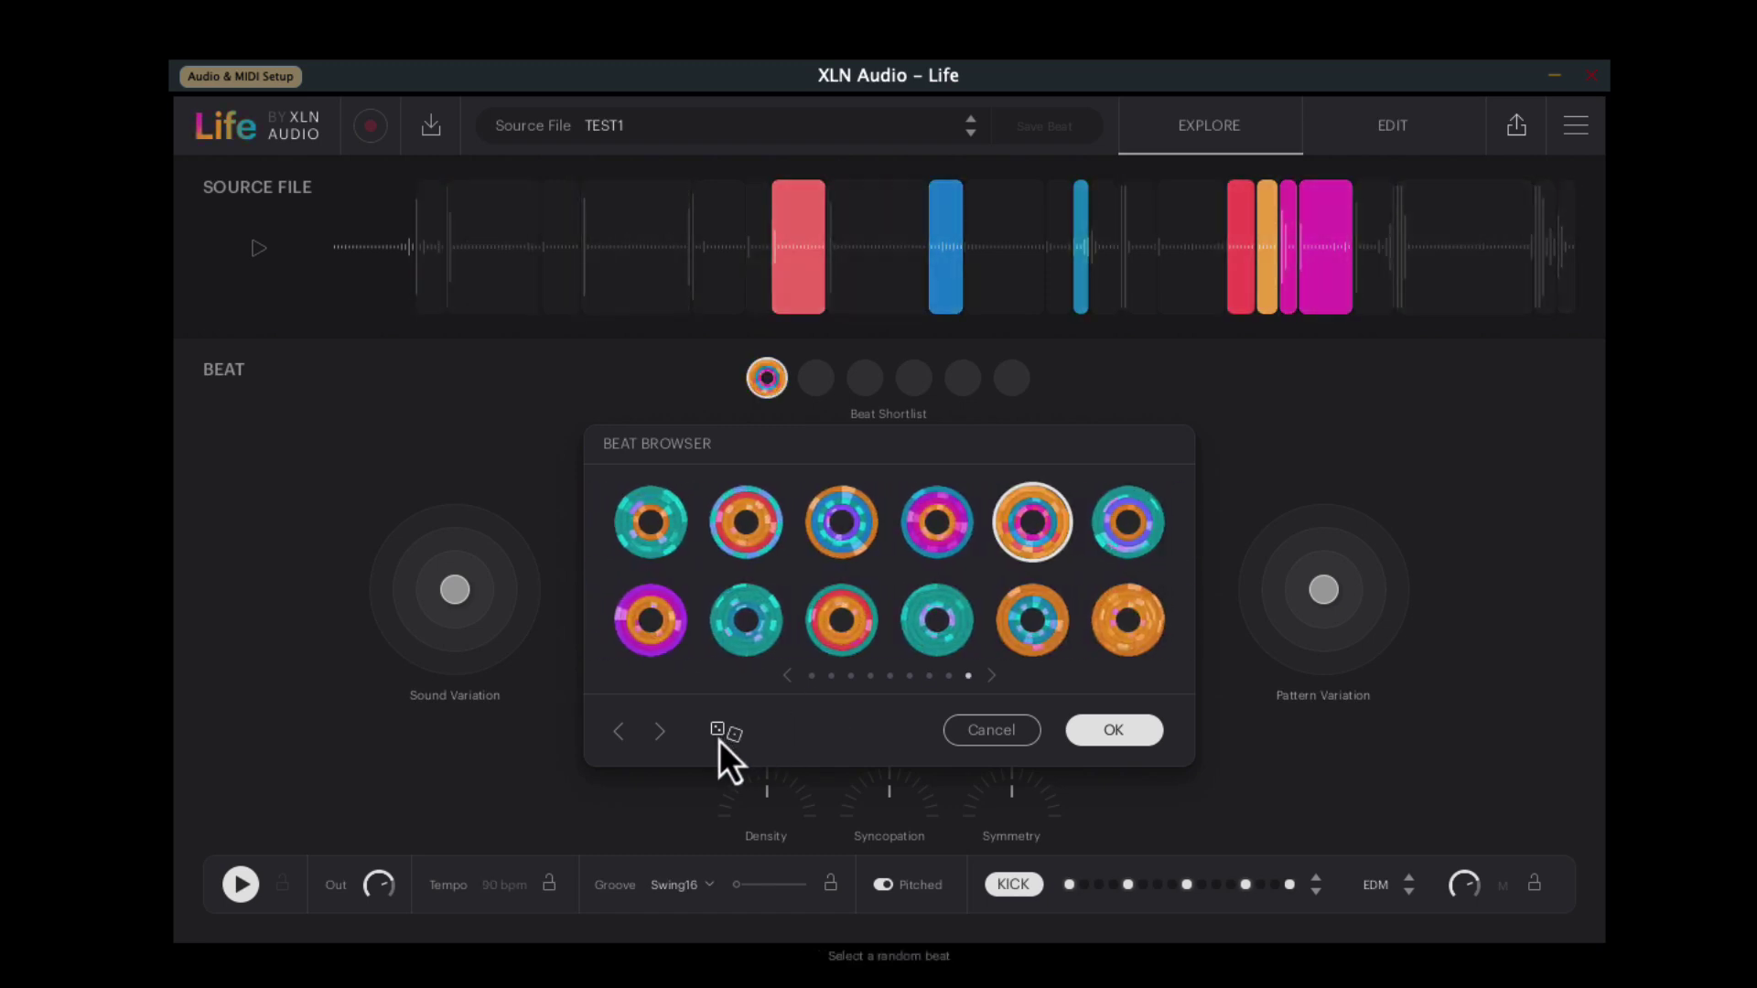
Accept the picked beat, add it to the shortlist's second slot, and replace that copy with the third beat in the Beat Browser's lower row.
left_click(1112, 730)
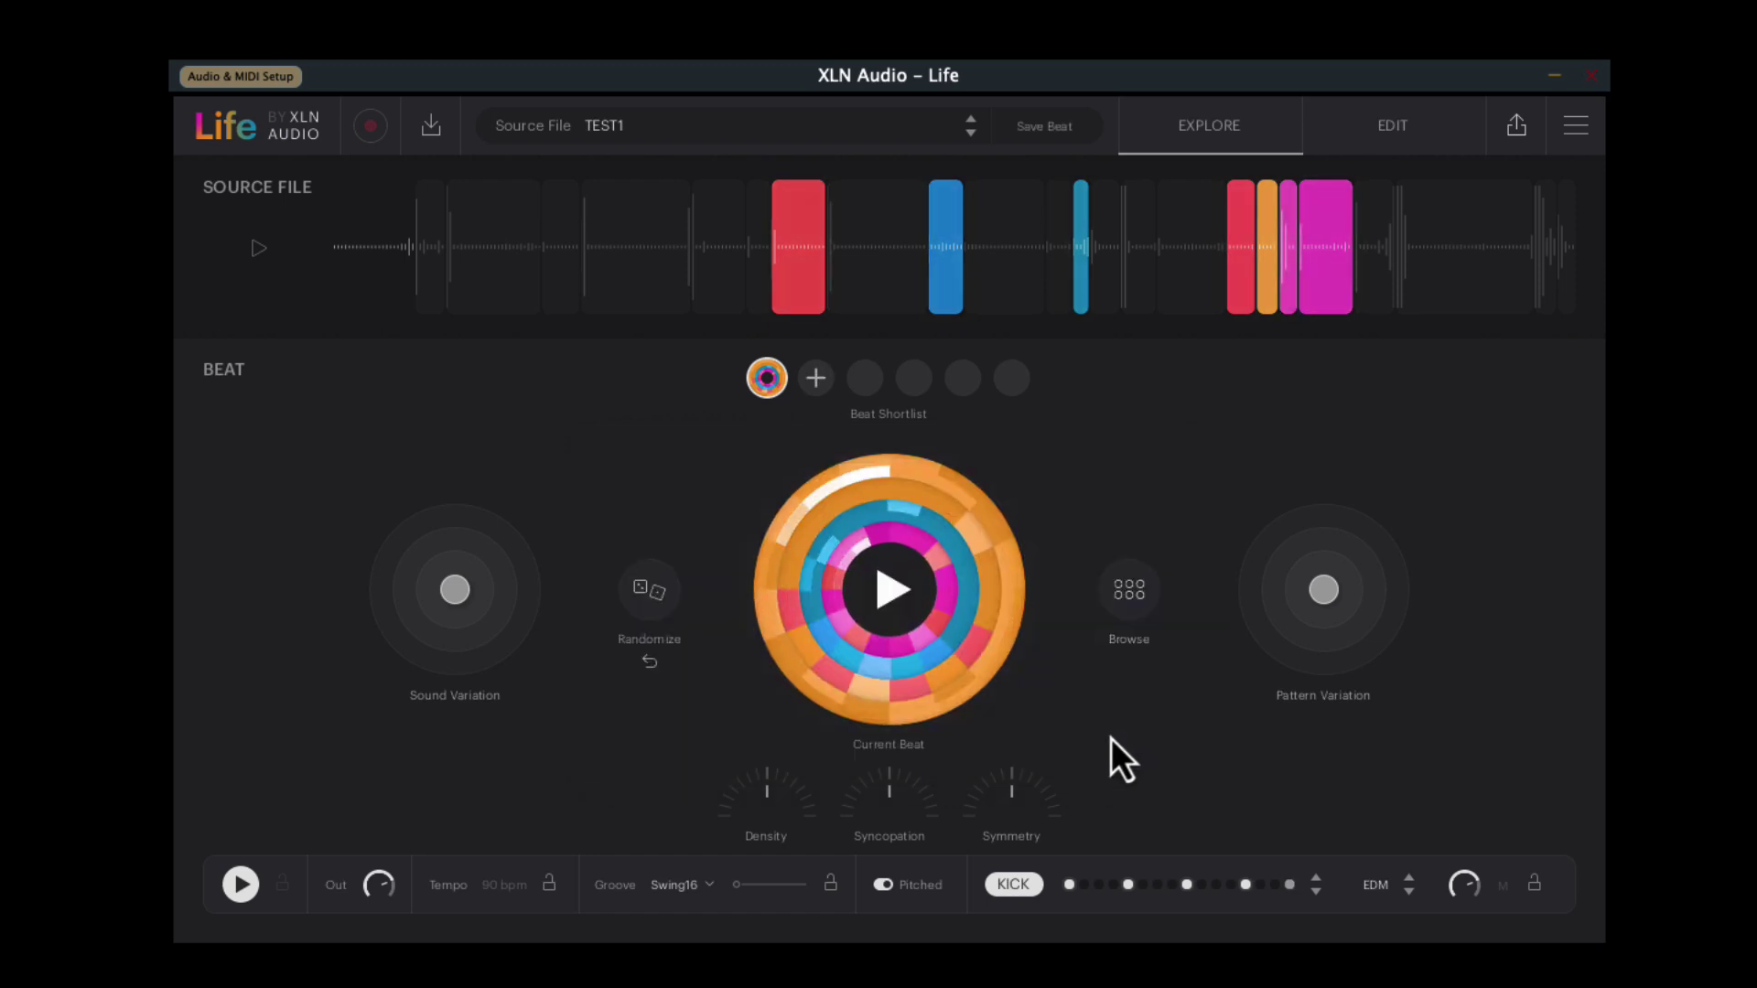
left_click(815, 378)
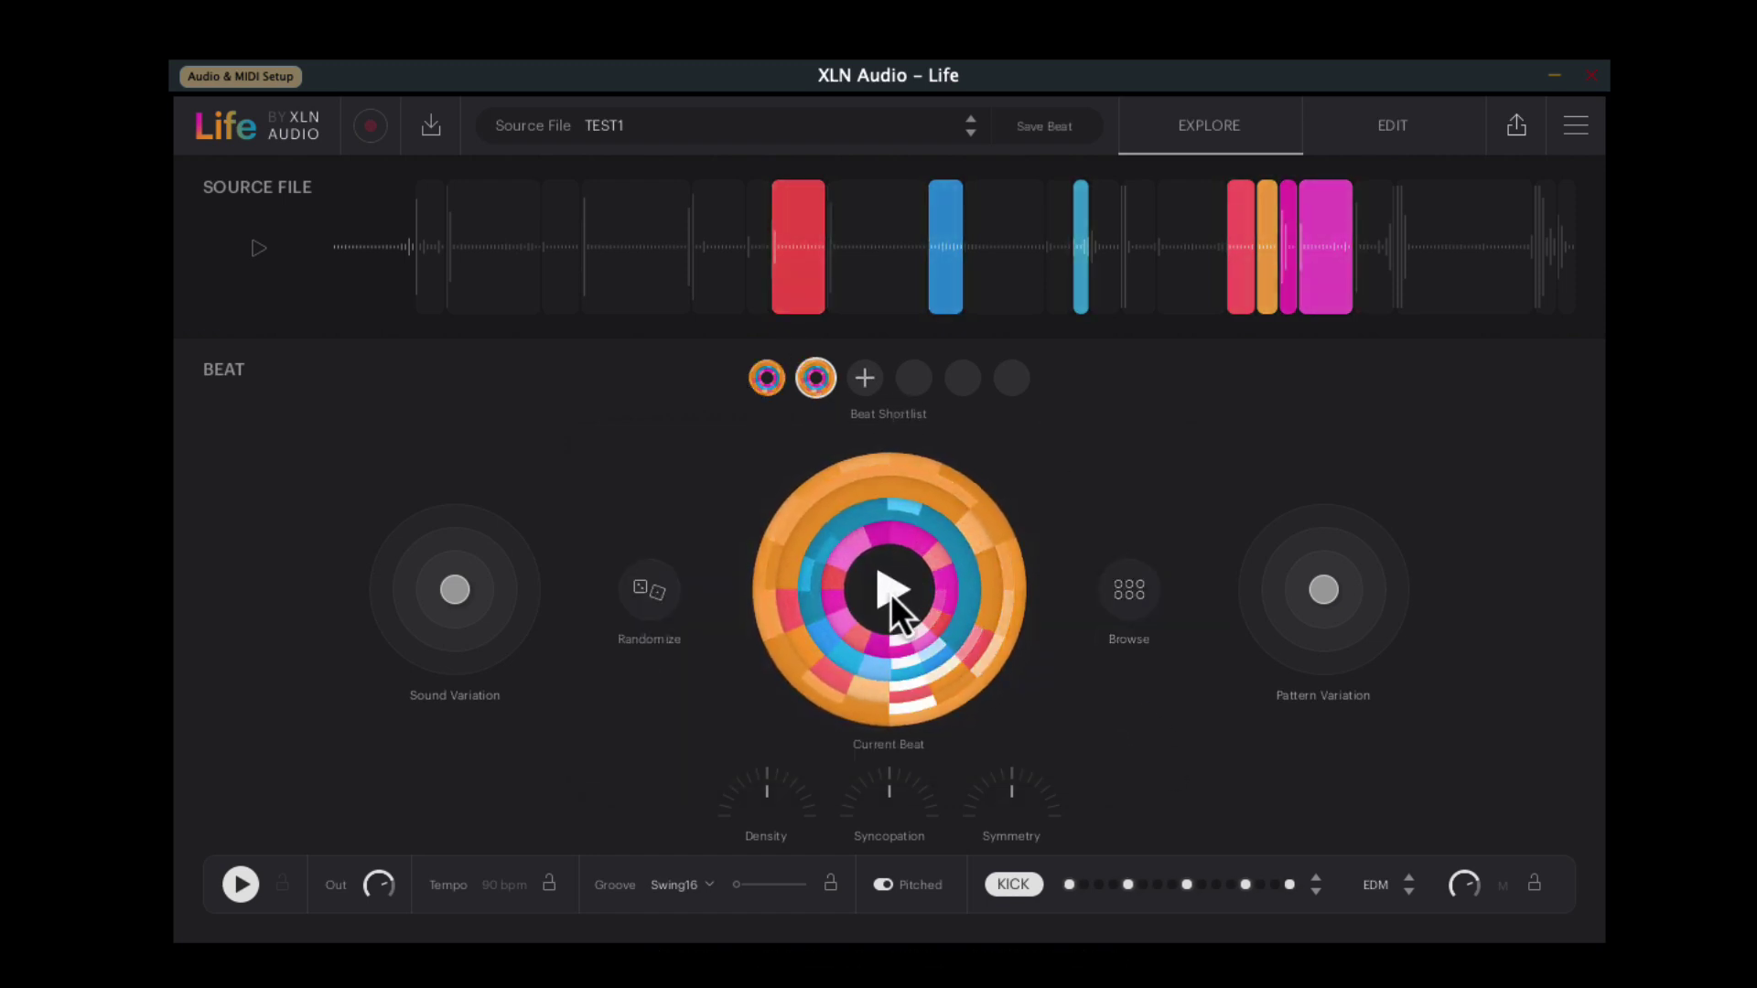
left_click(1134, 599)
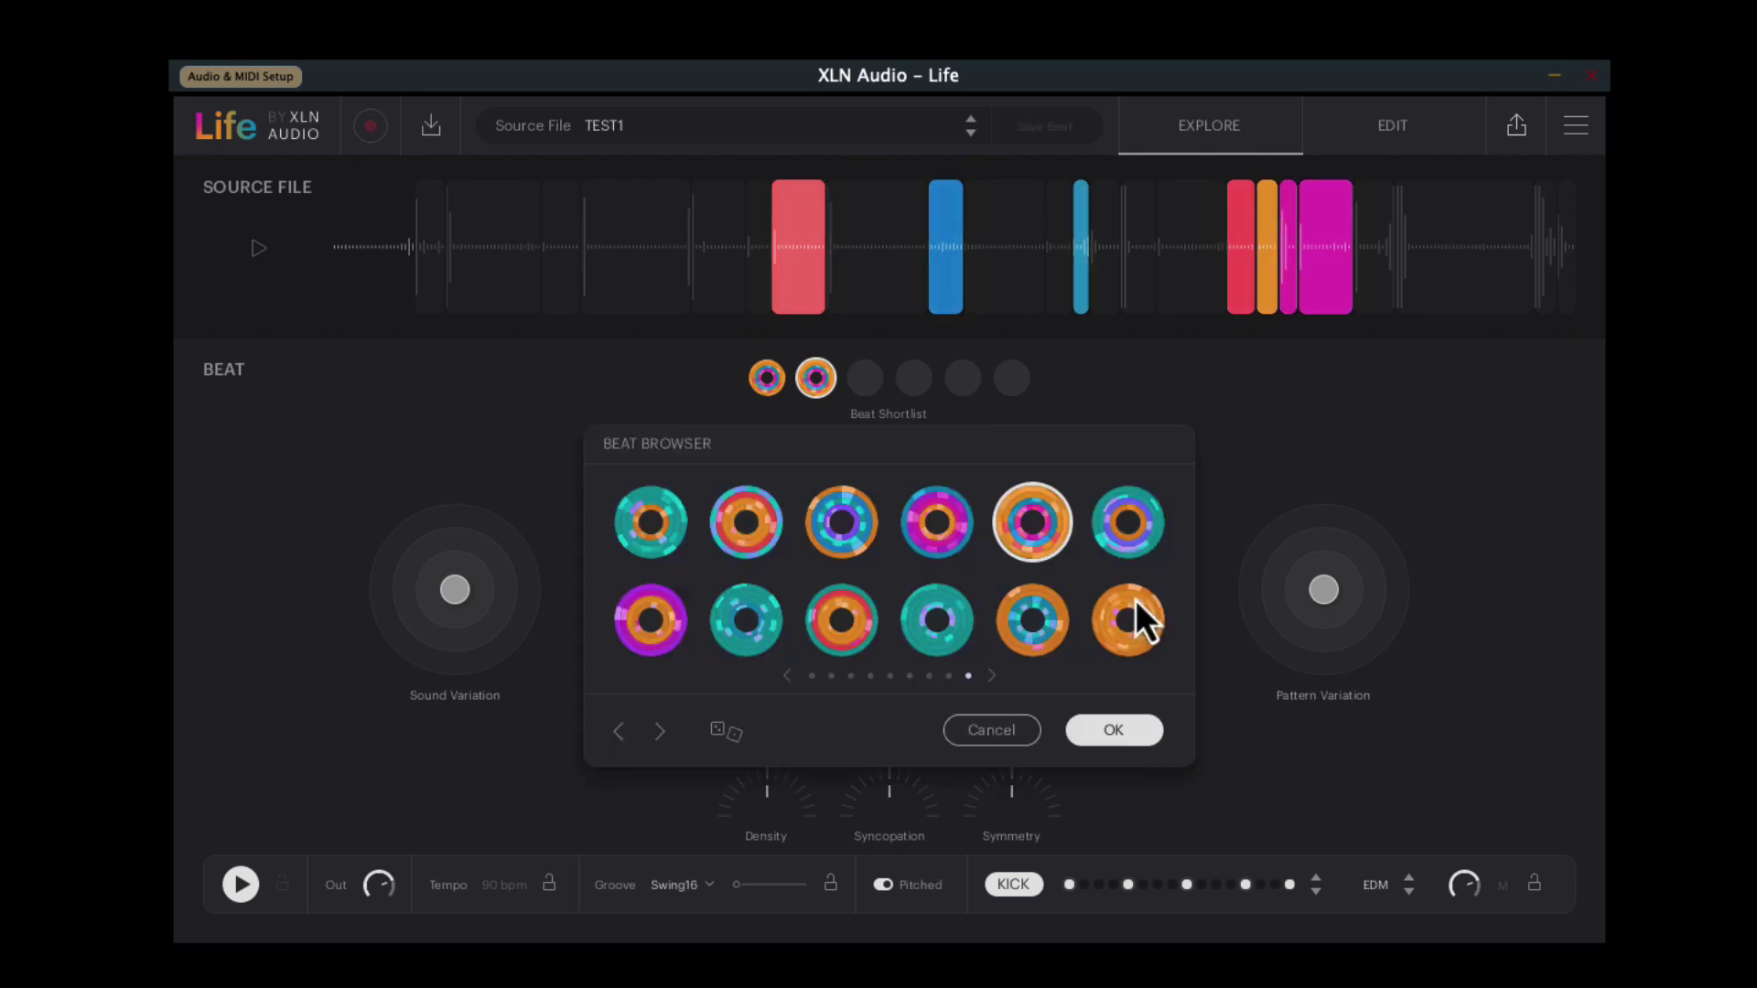
left_click(841, 625)
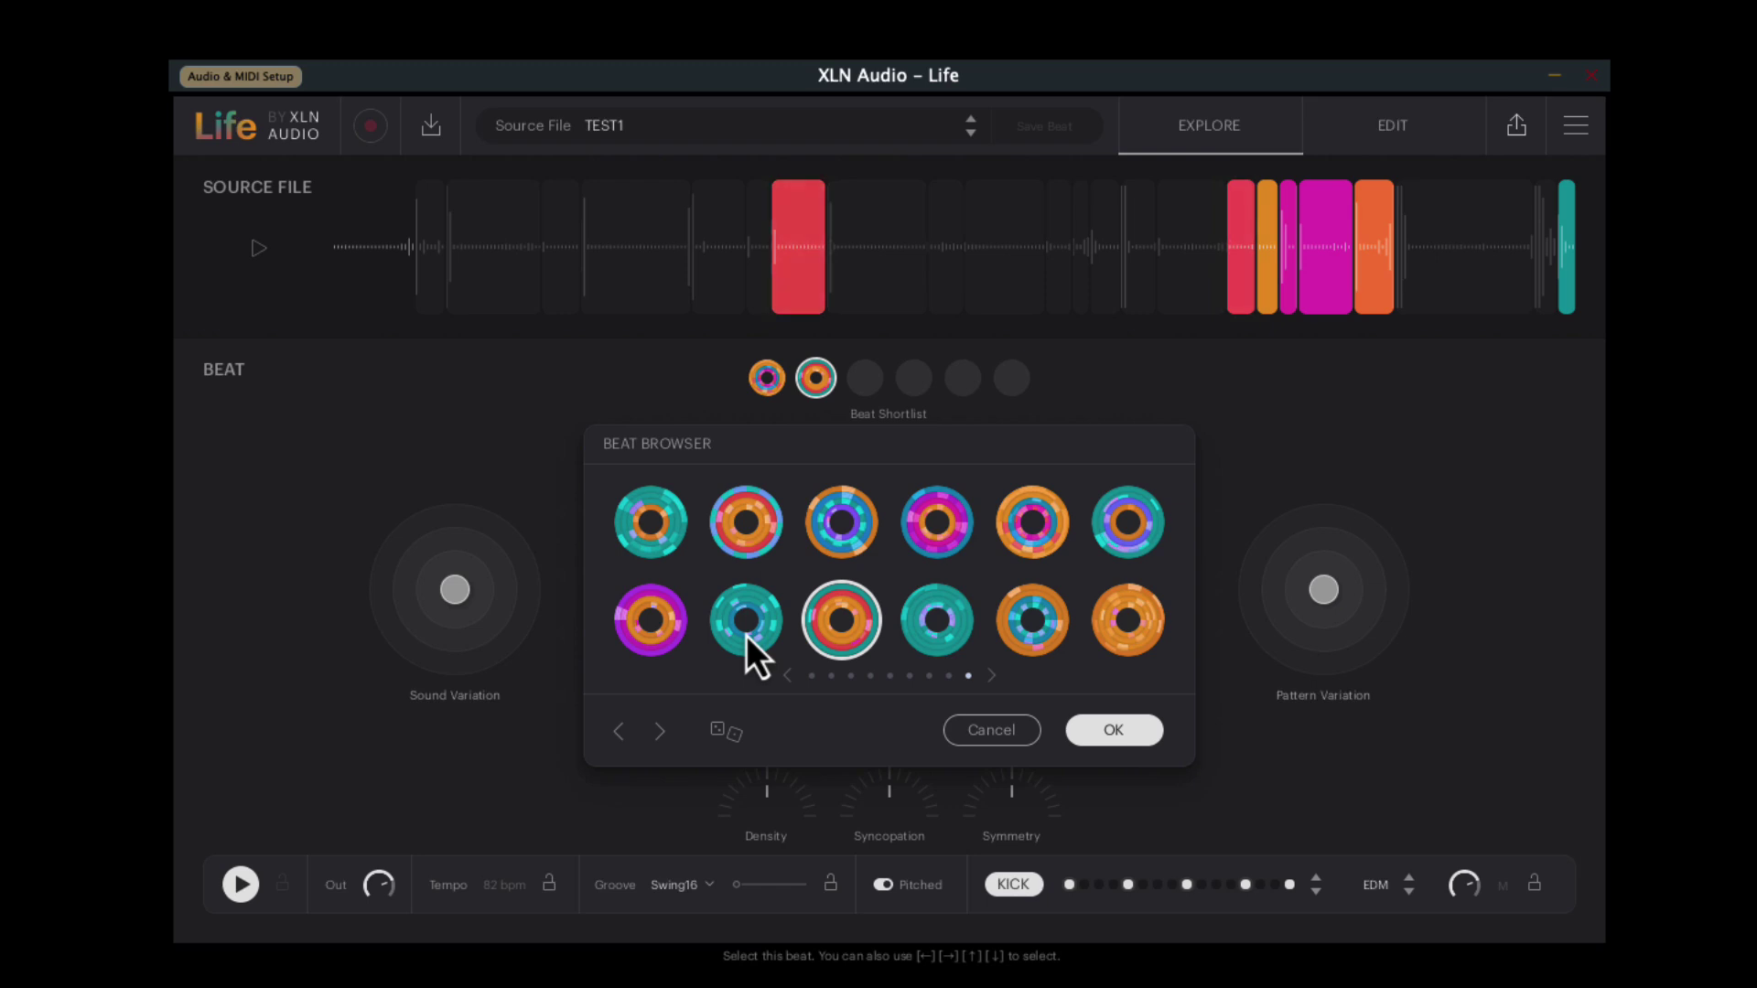
left_click(1080, 722)
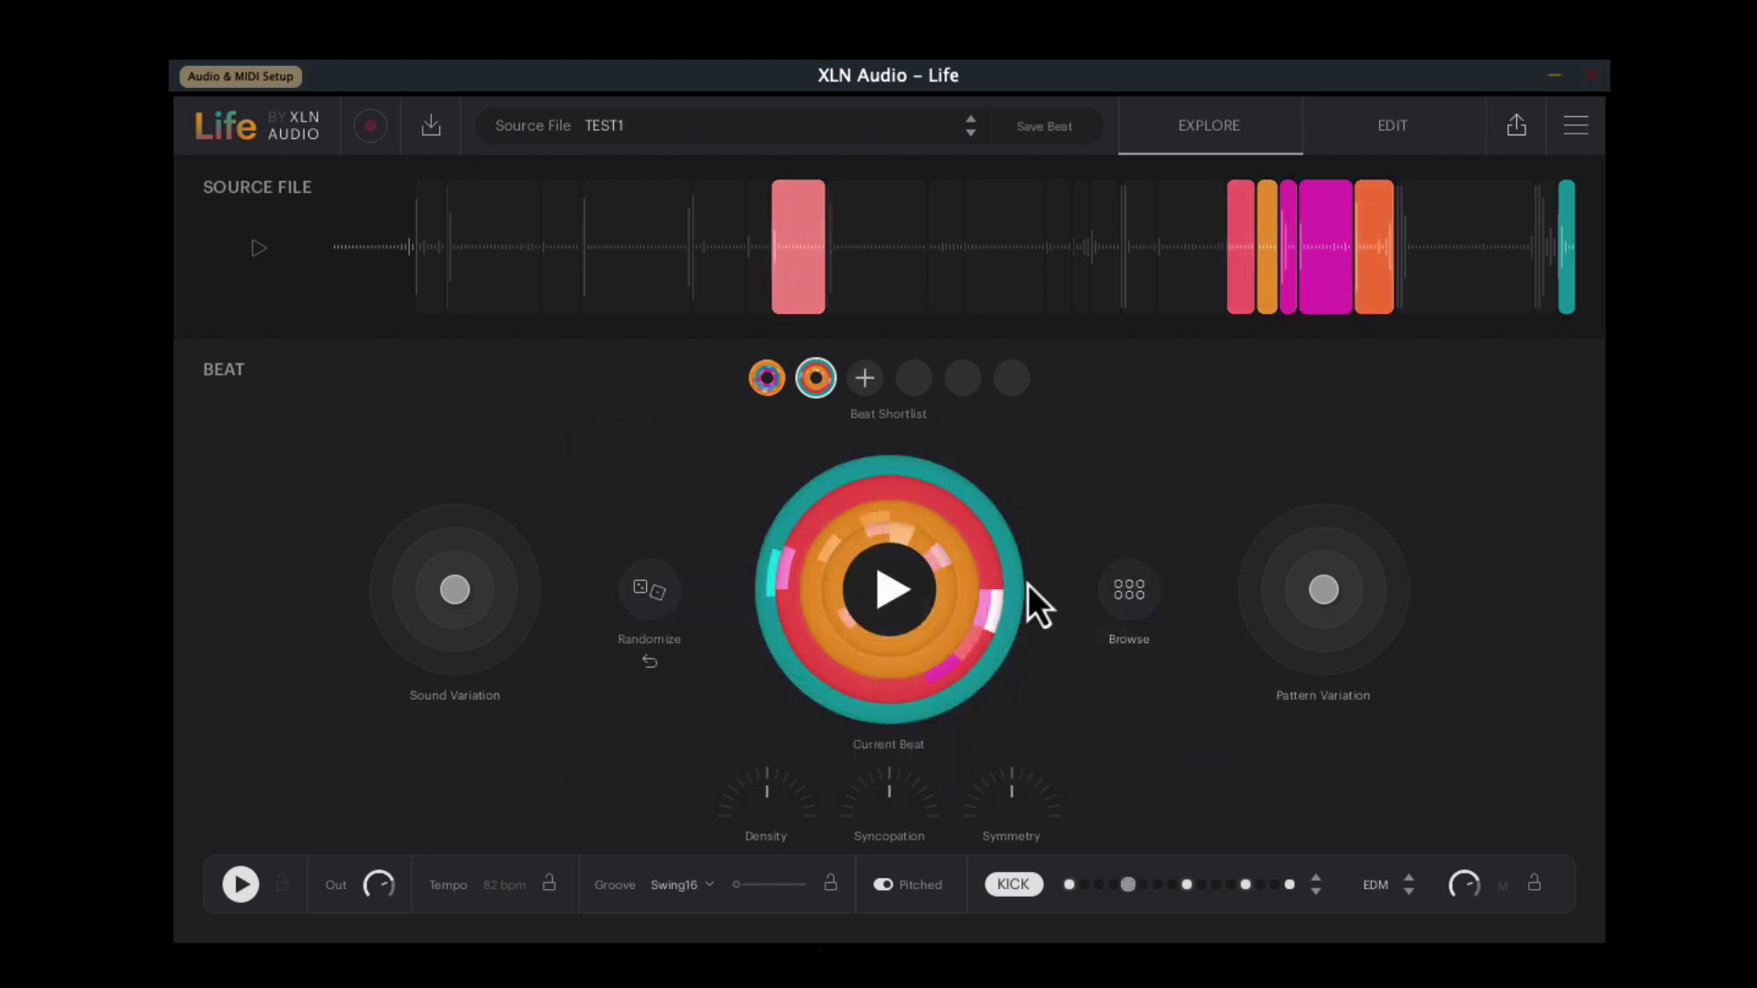
Compare the two shortlisted beats by switching between them, ending on the first one.
left_click(771, 402)
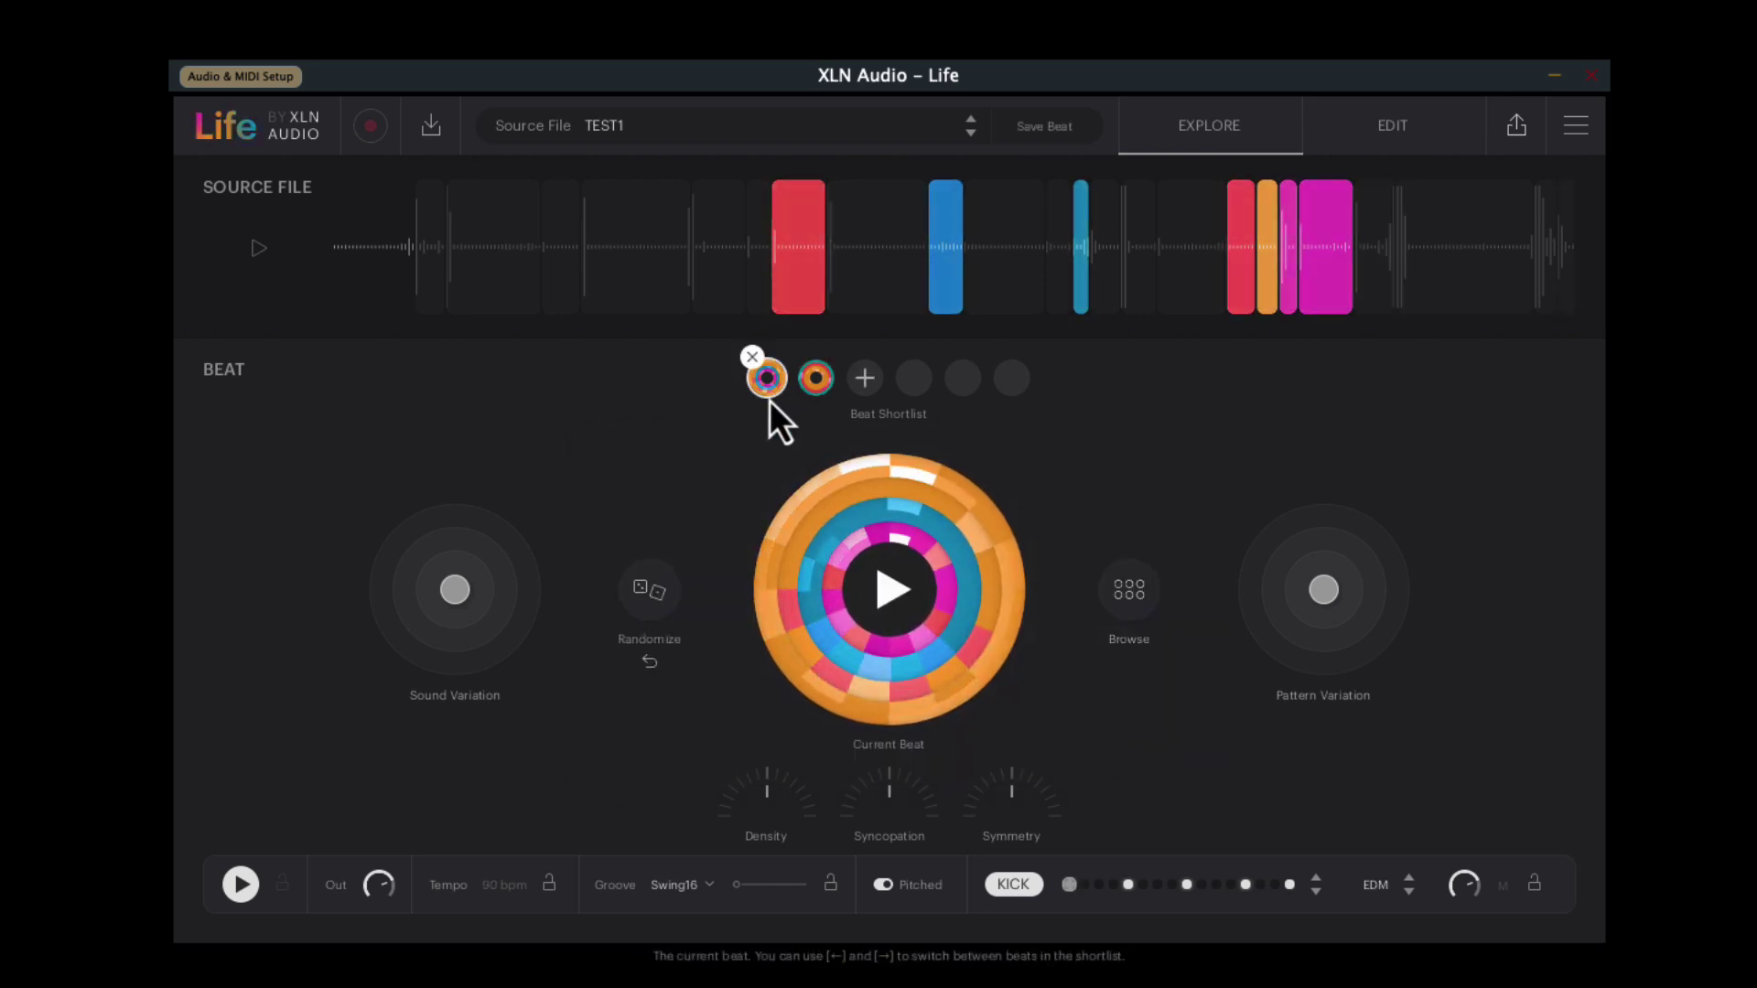
left_click(816, 393)
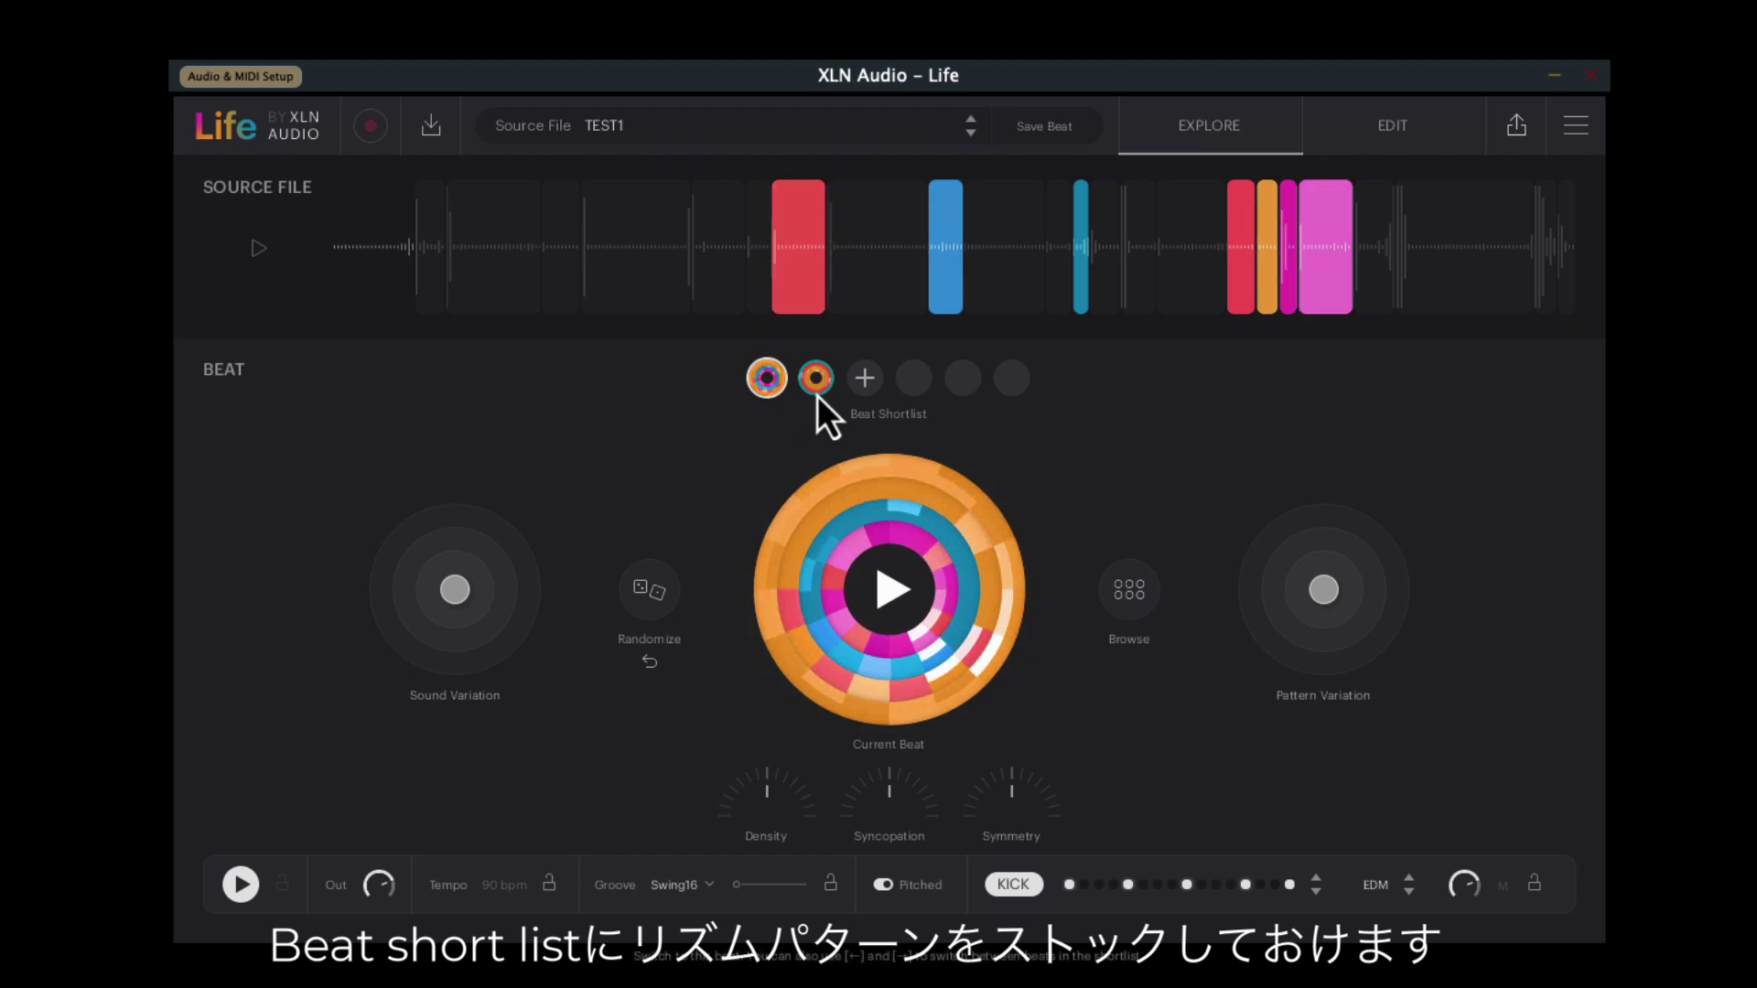
left_click(762, 391)
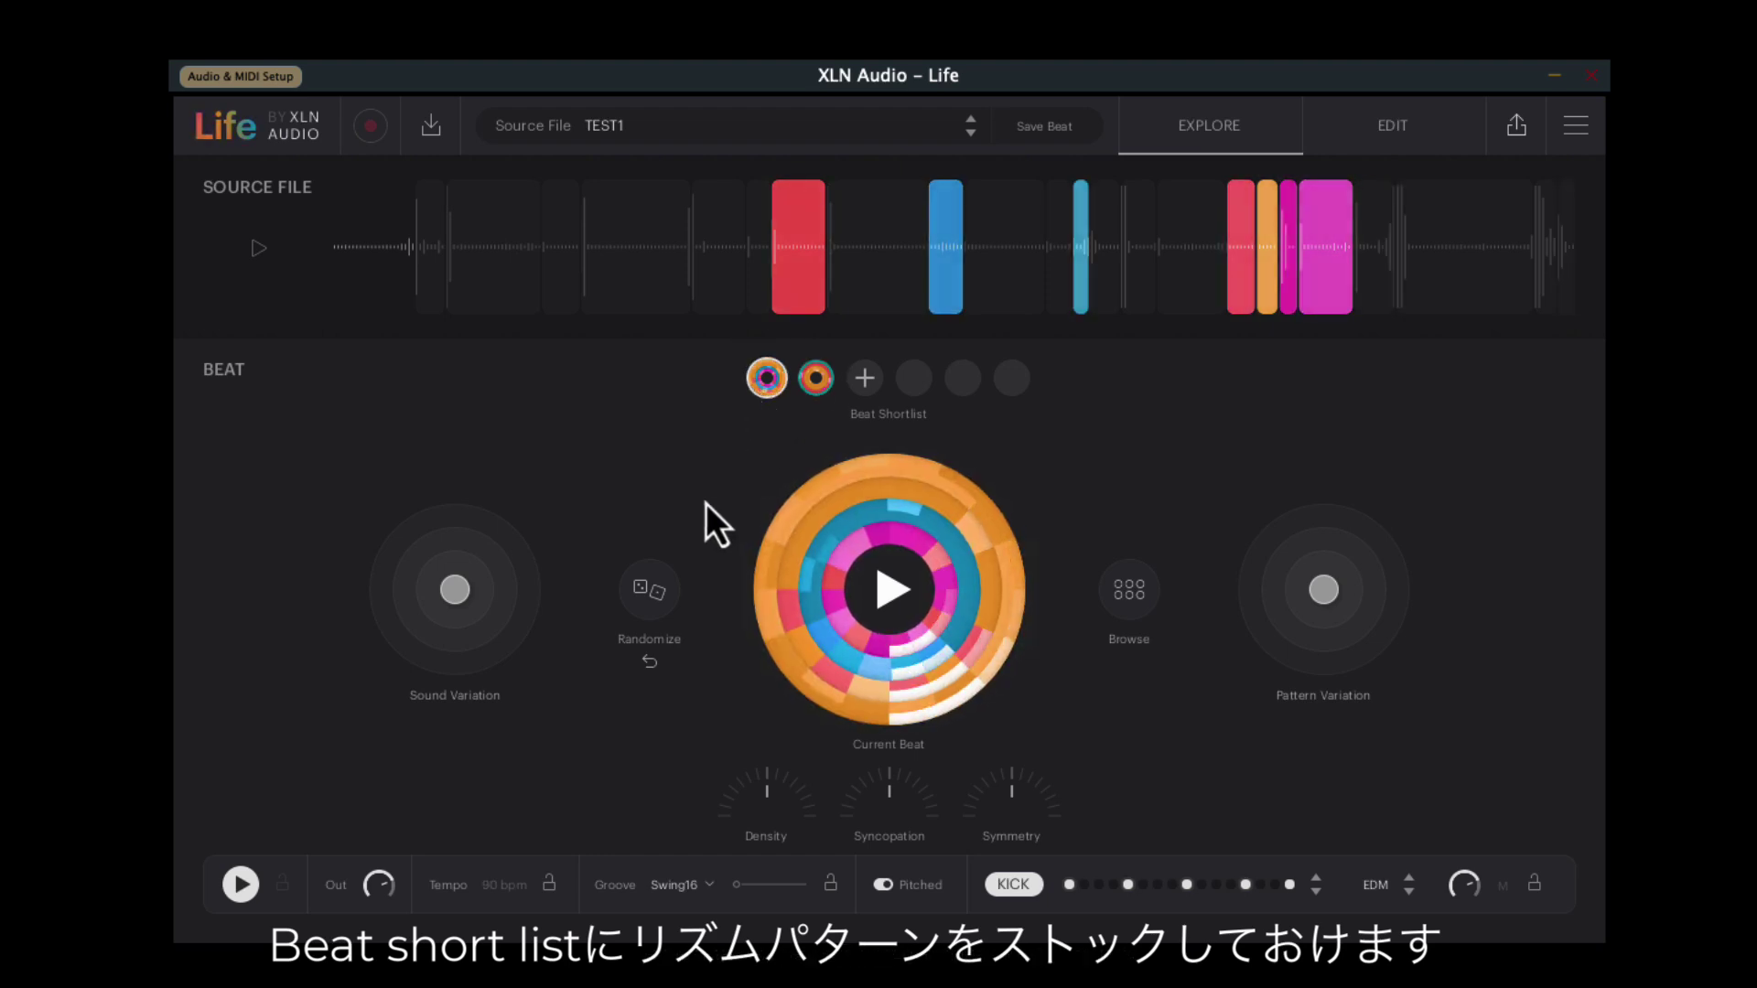
Open the beat's detailed edit view and solo lane 3 with the kick turned off.
left_click(1386, 134)
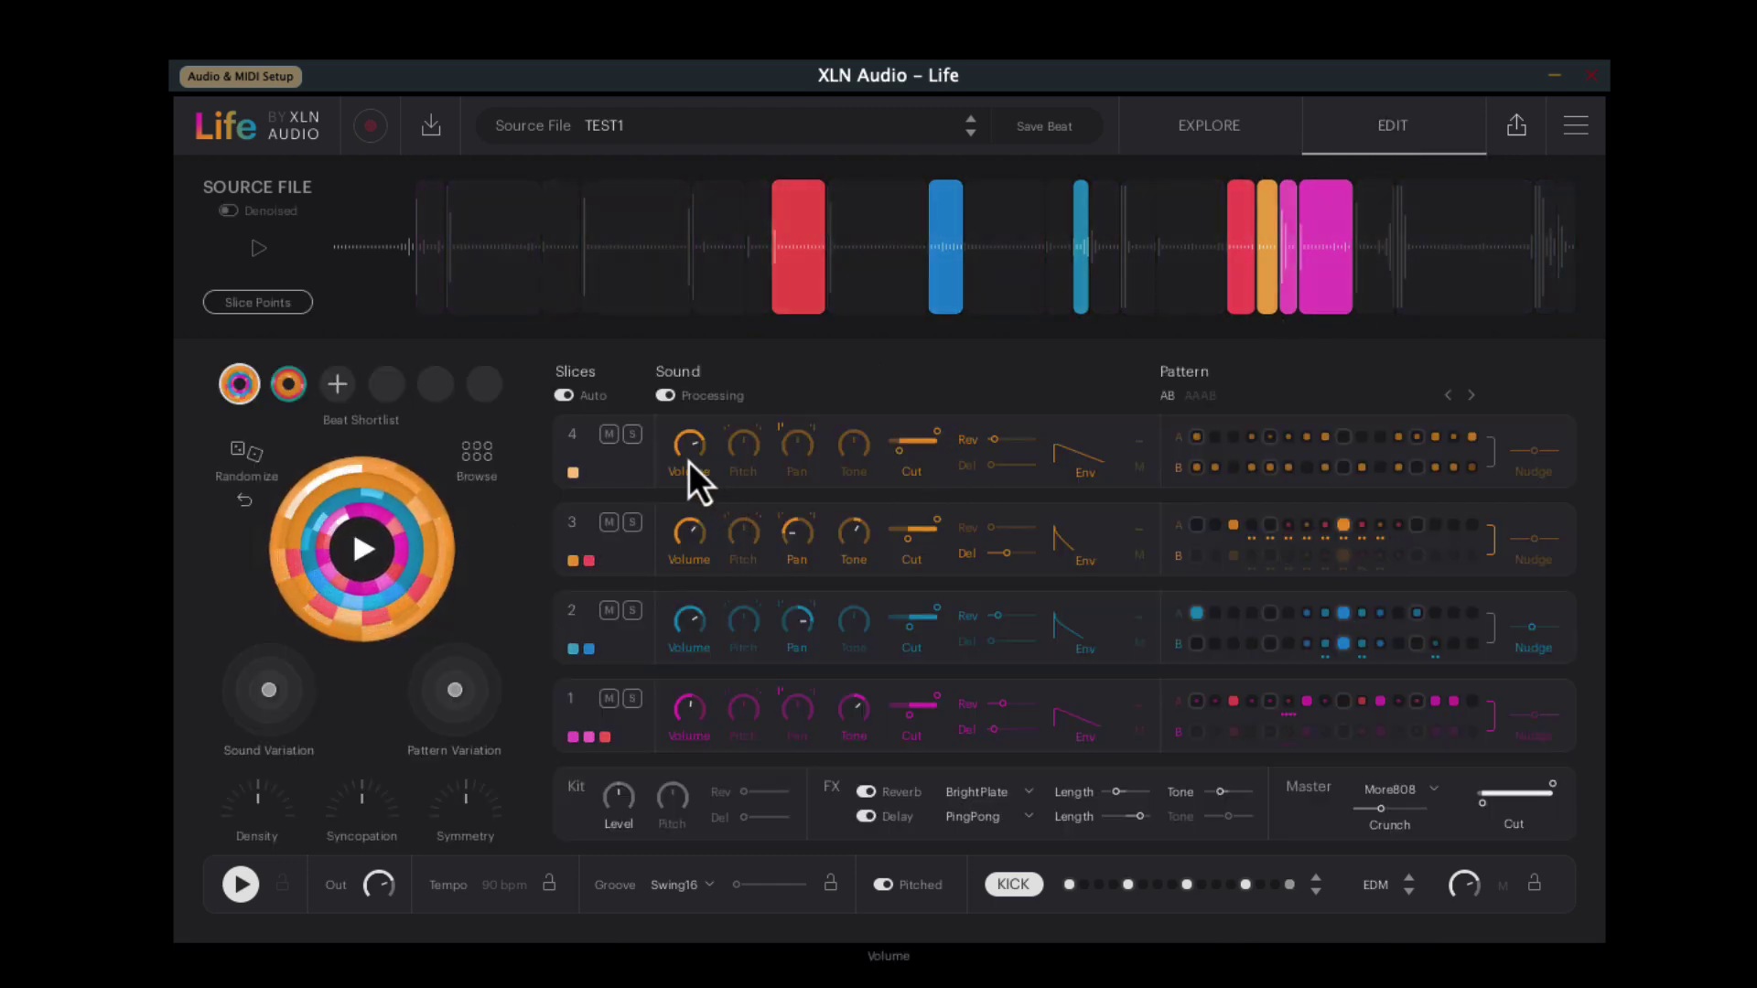
left_click(632, 523)
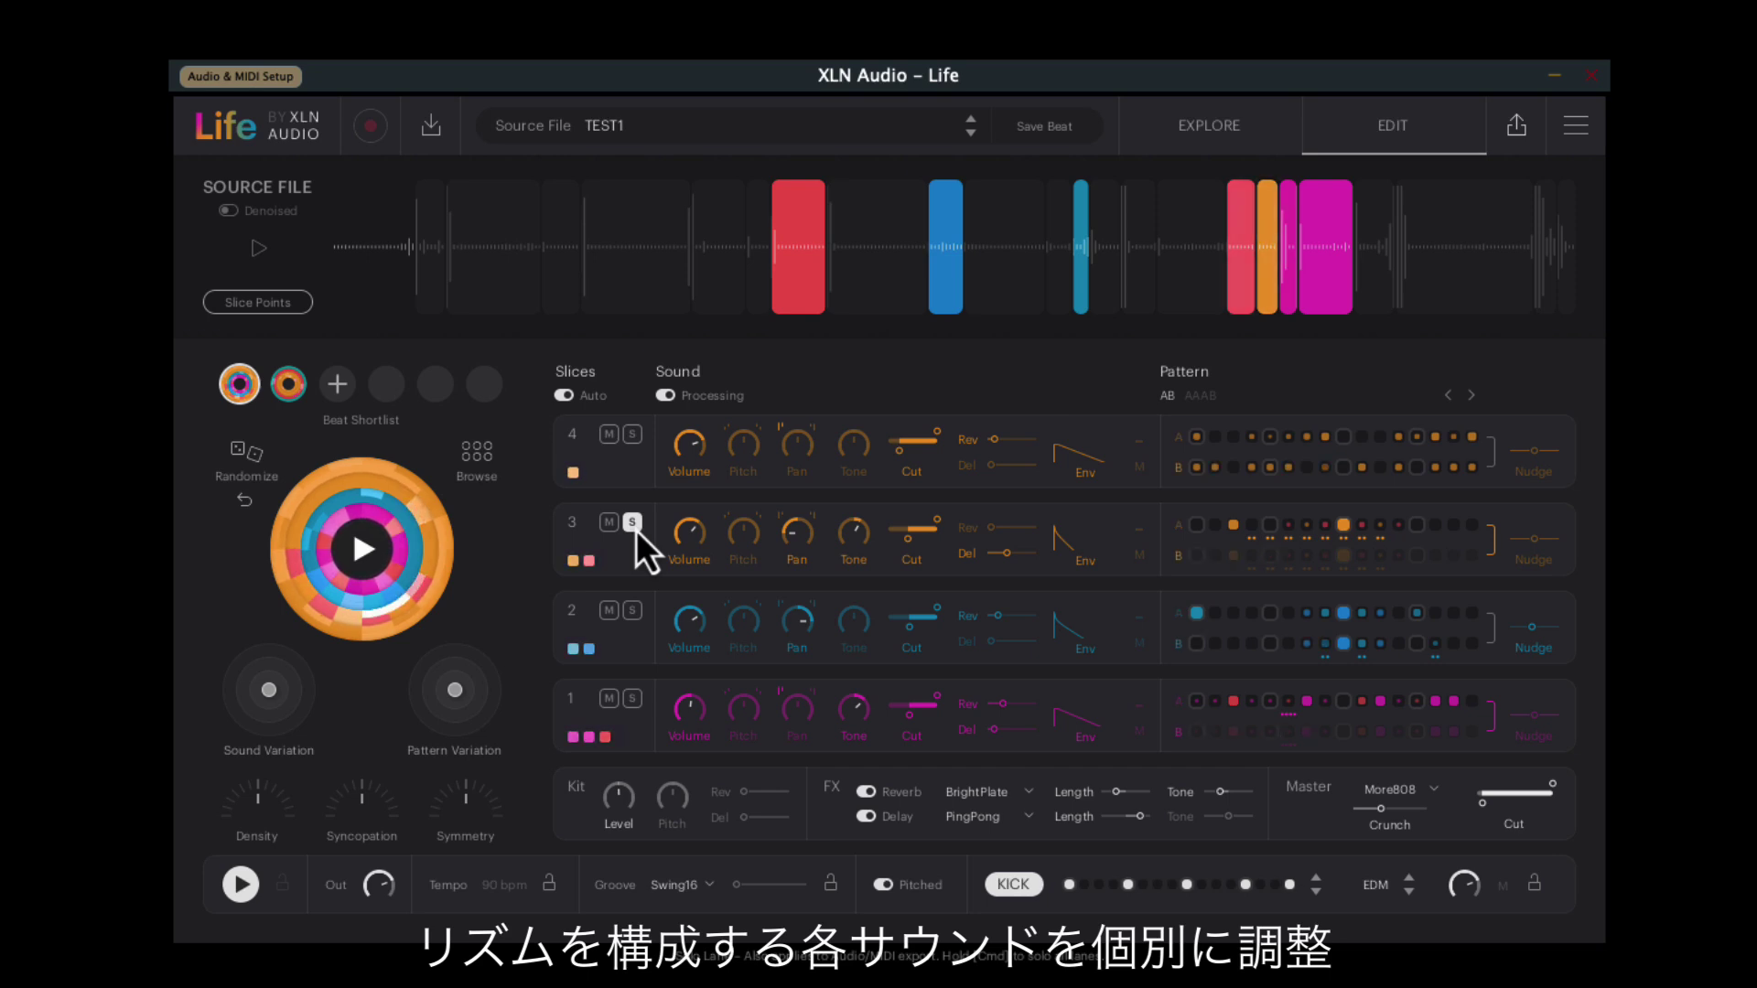
left_click(1014, 886)
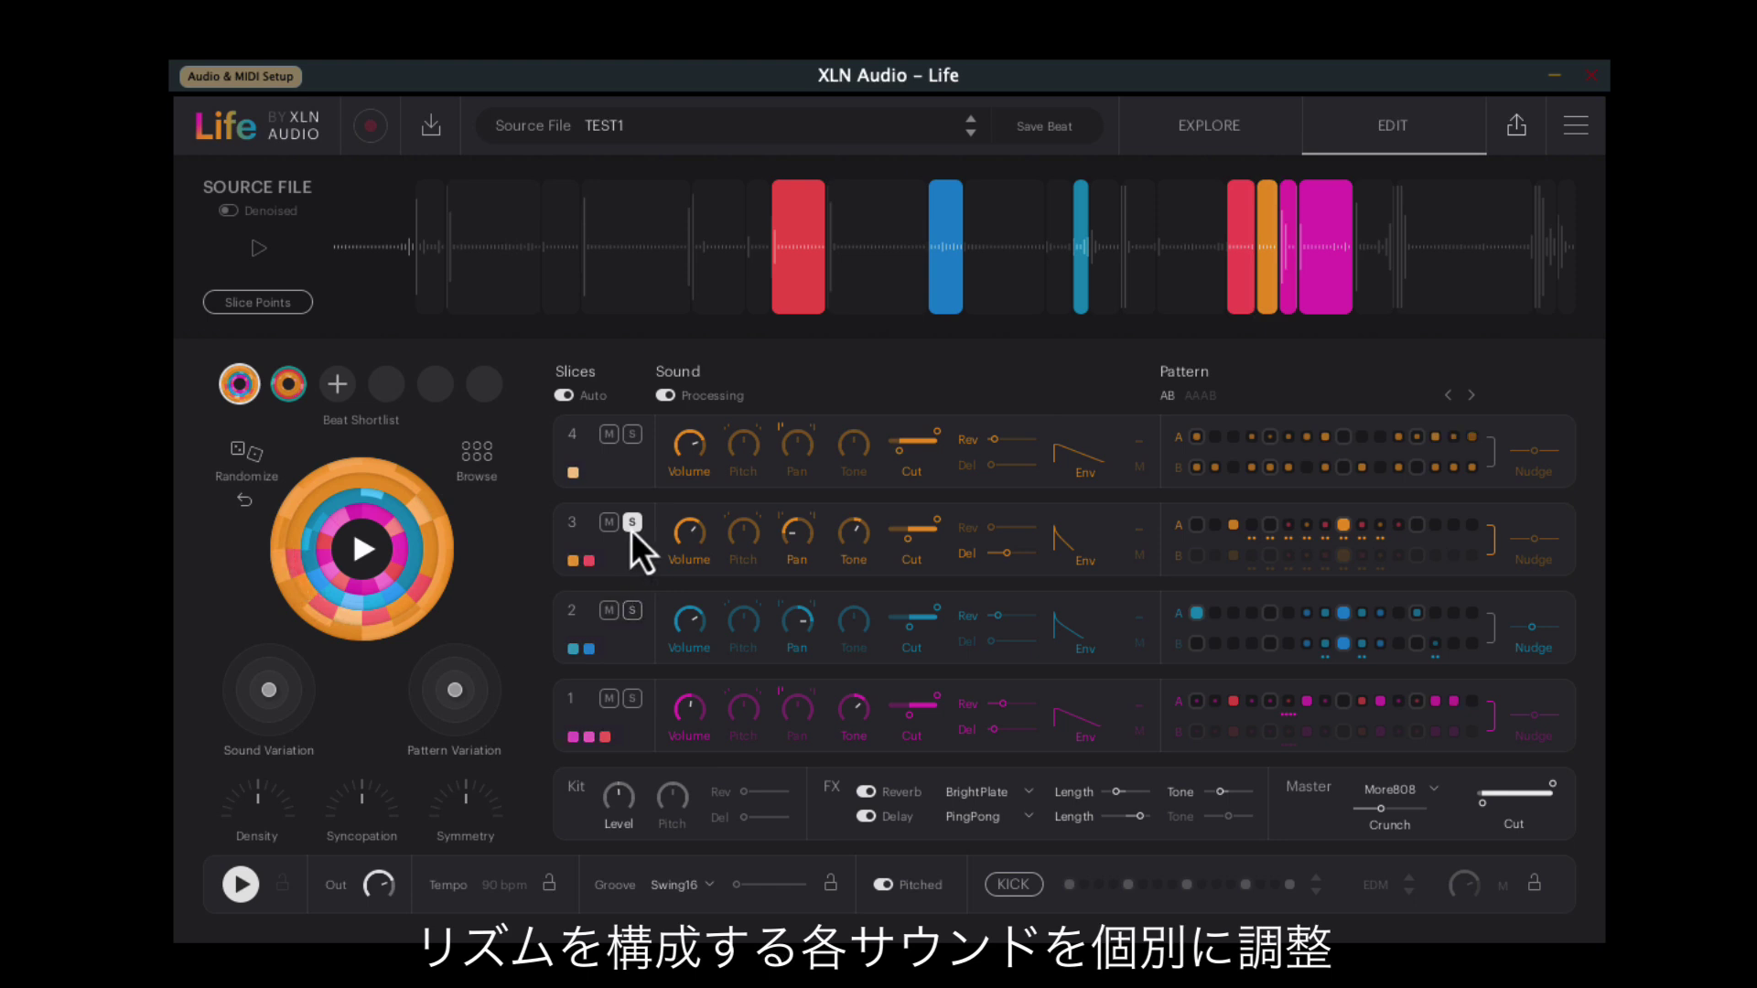
Audition lanes 2, 1 and 4 in solo, toggling lane 2's solo to hear its contribution.
left_click(632, 610)
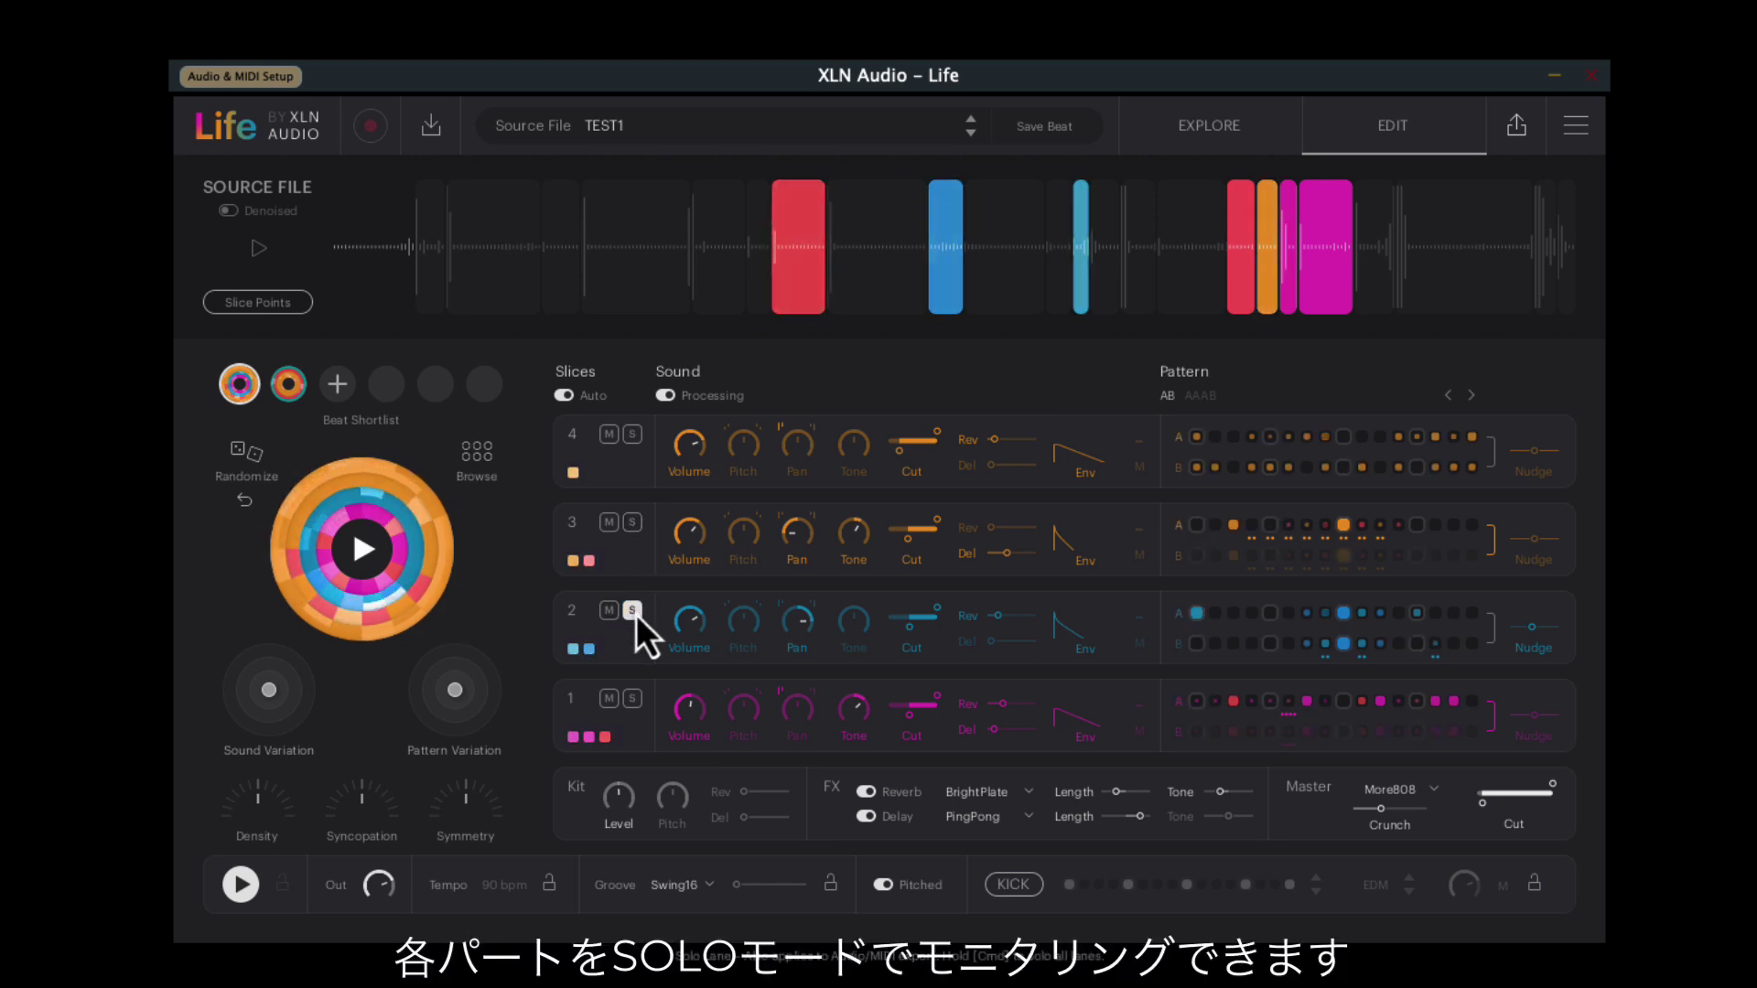
left_click(631, 699)
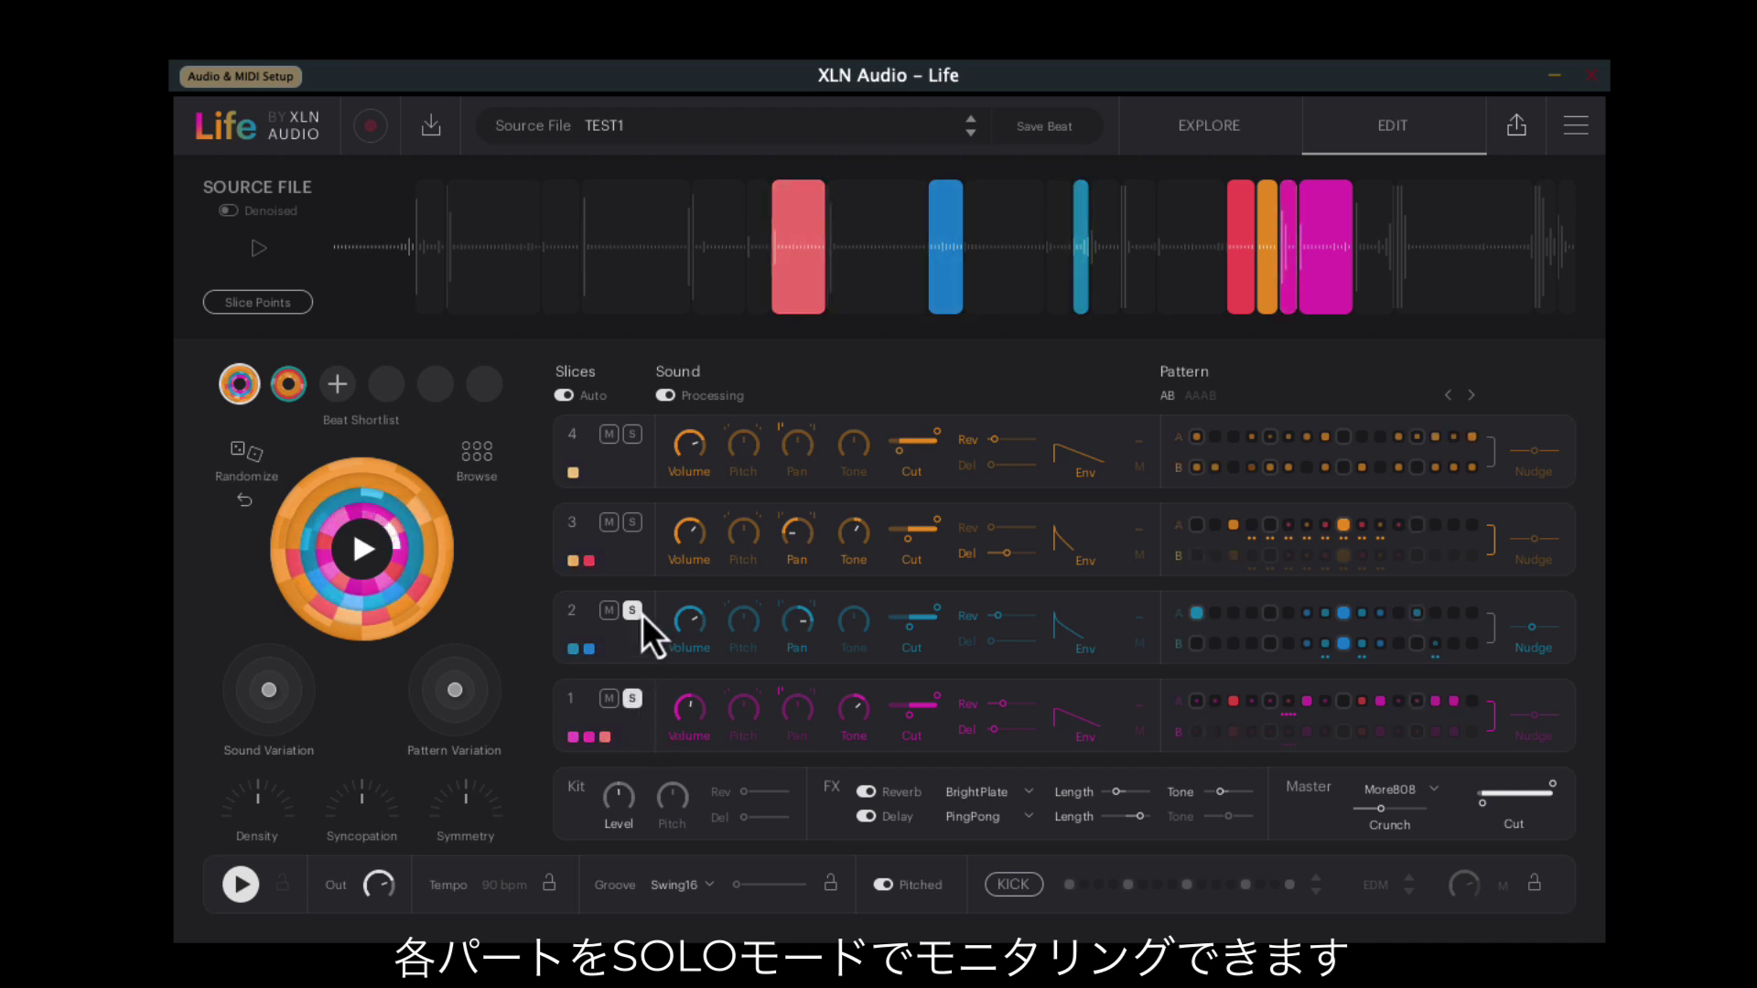
left_click(631, 433)
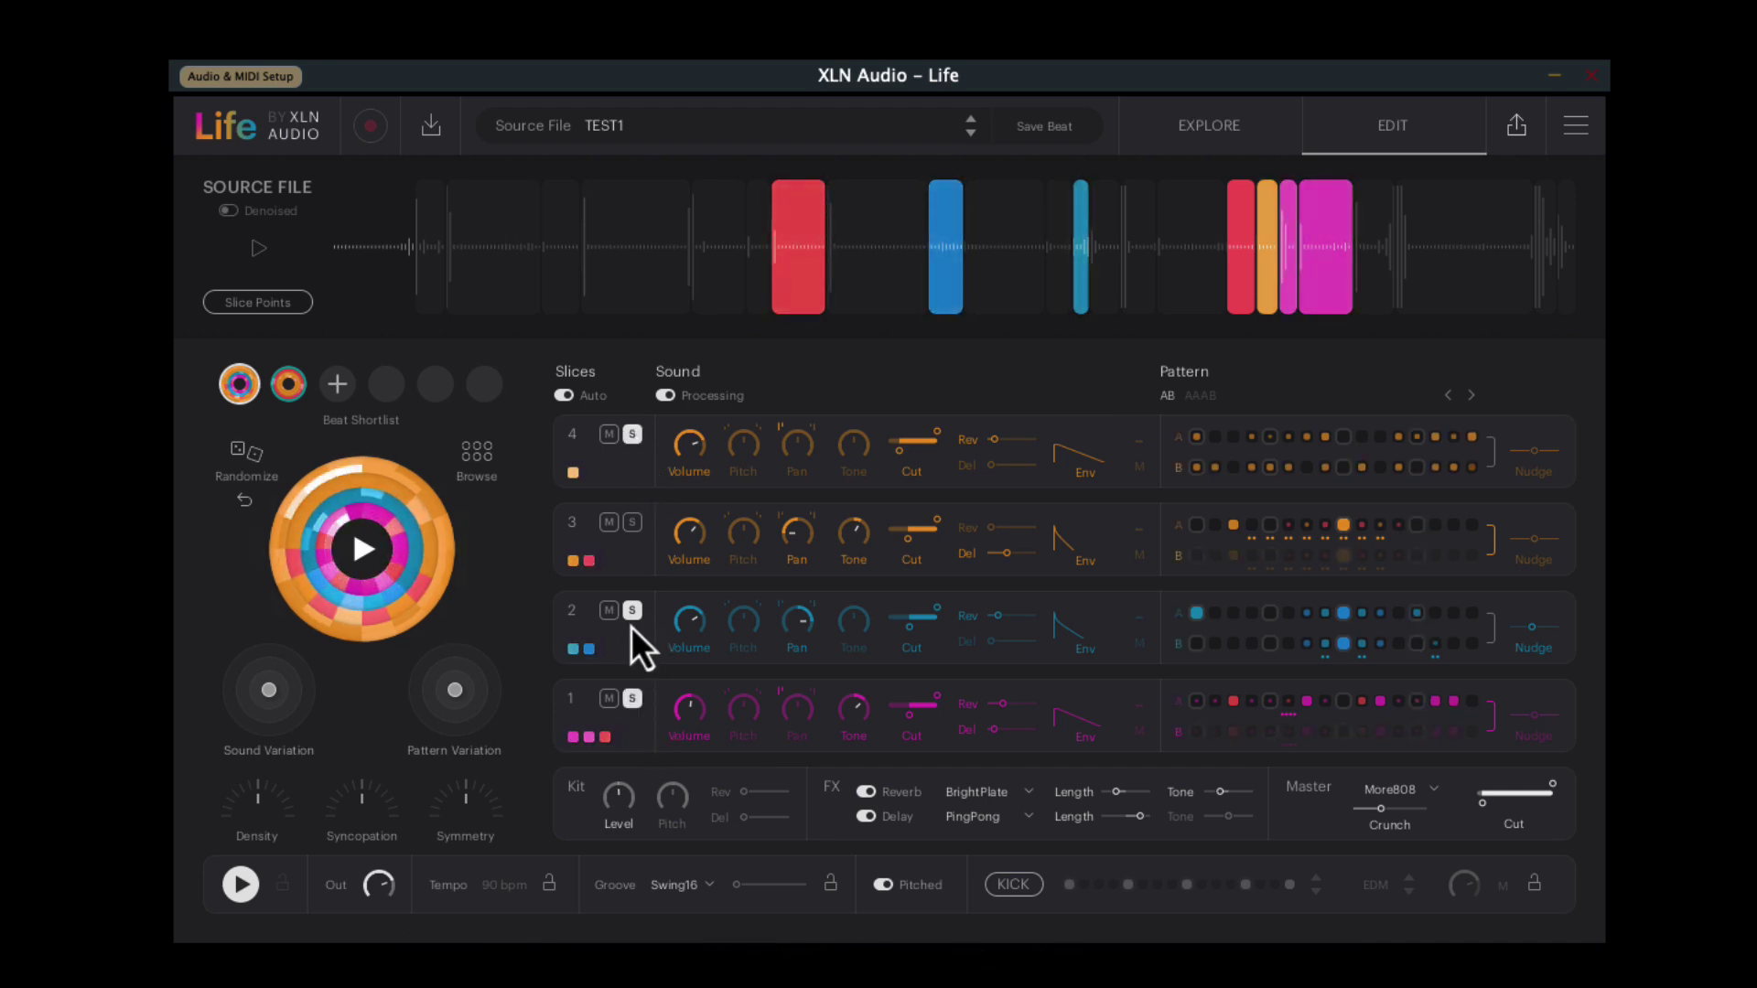
left_click(632, 611)
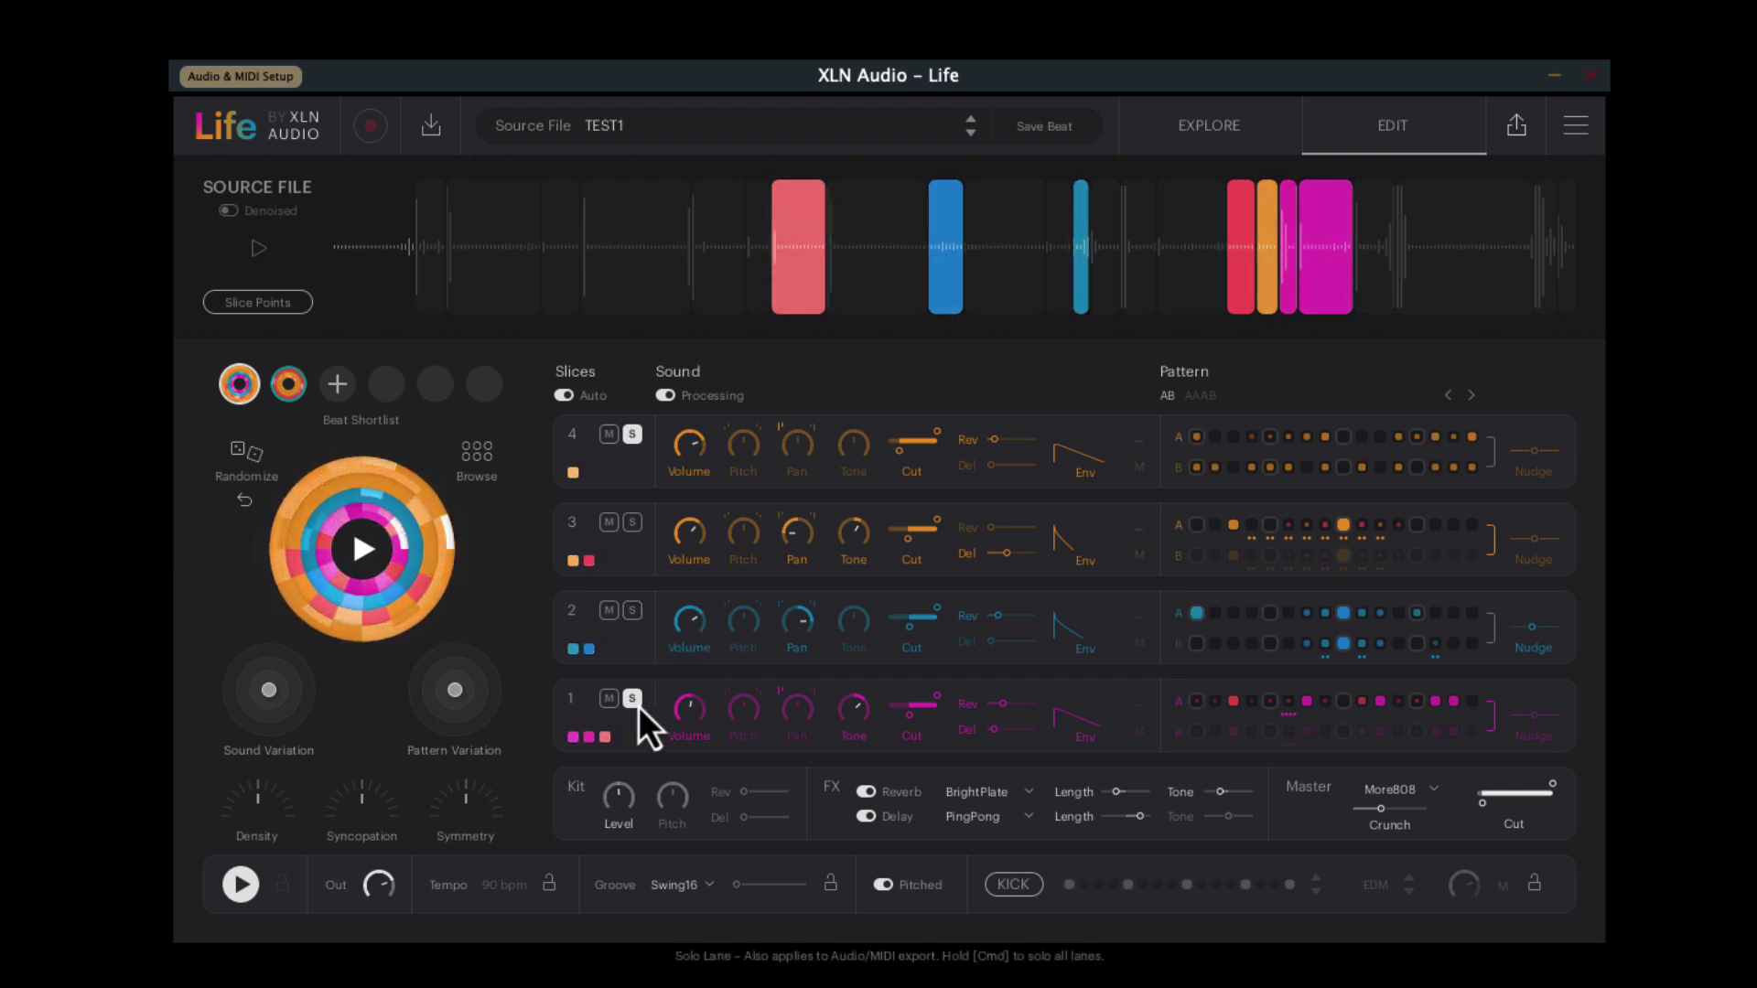
left_click(632, 612)
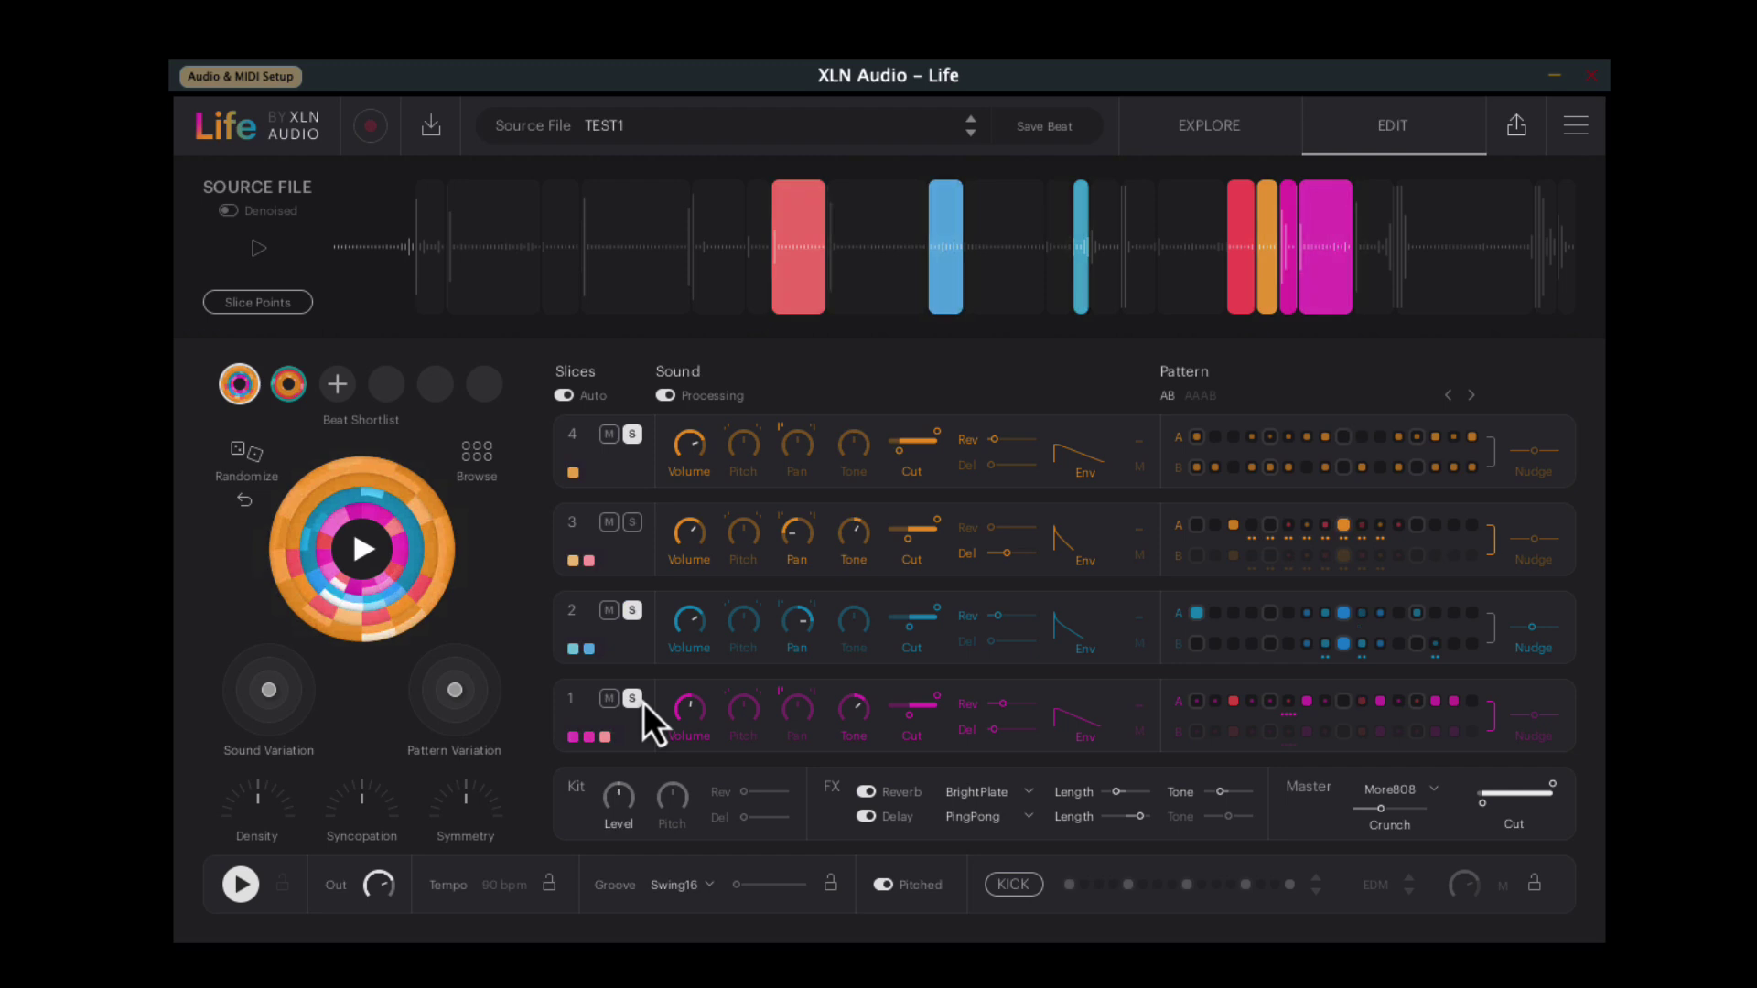
Keep only lane 2 soloed, adjust its Cut filter slightly, and release the solo.
left_click(632, 435)
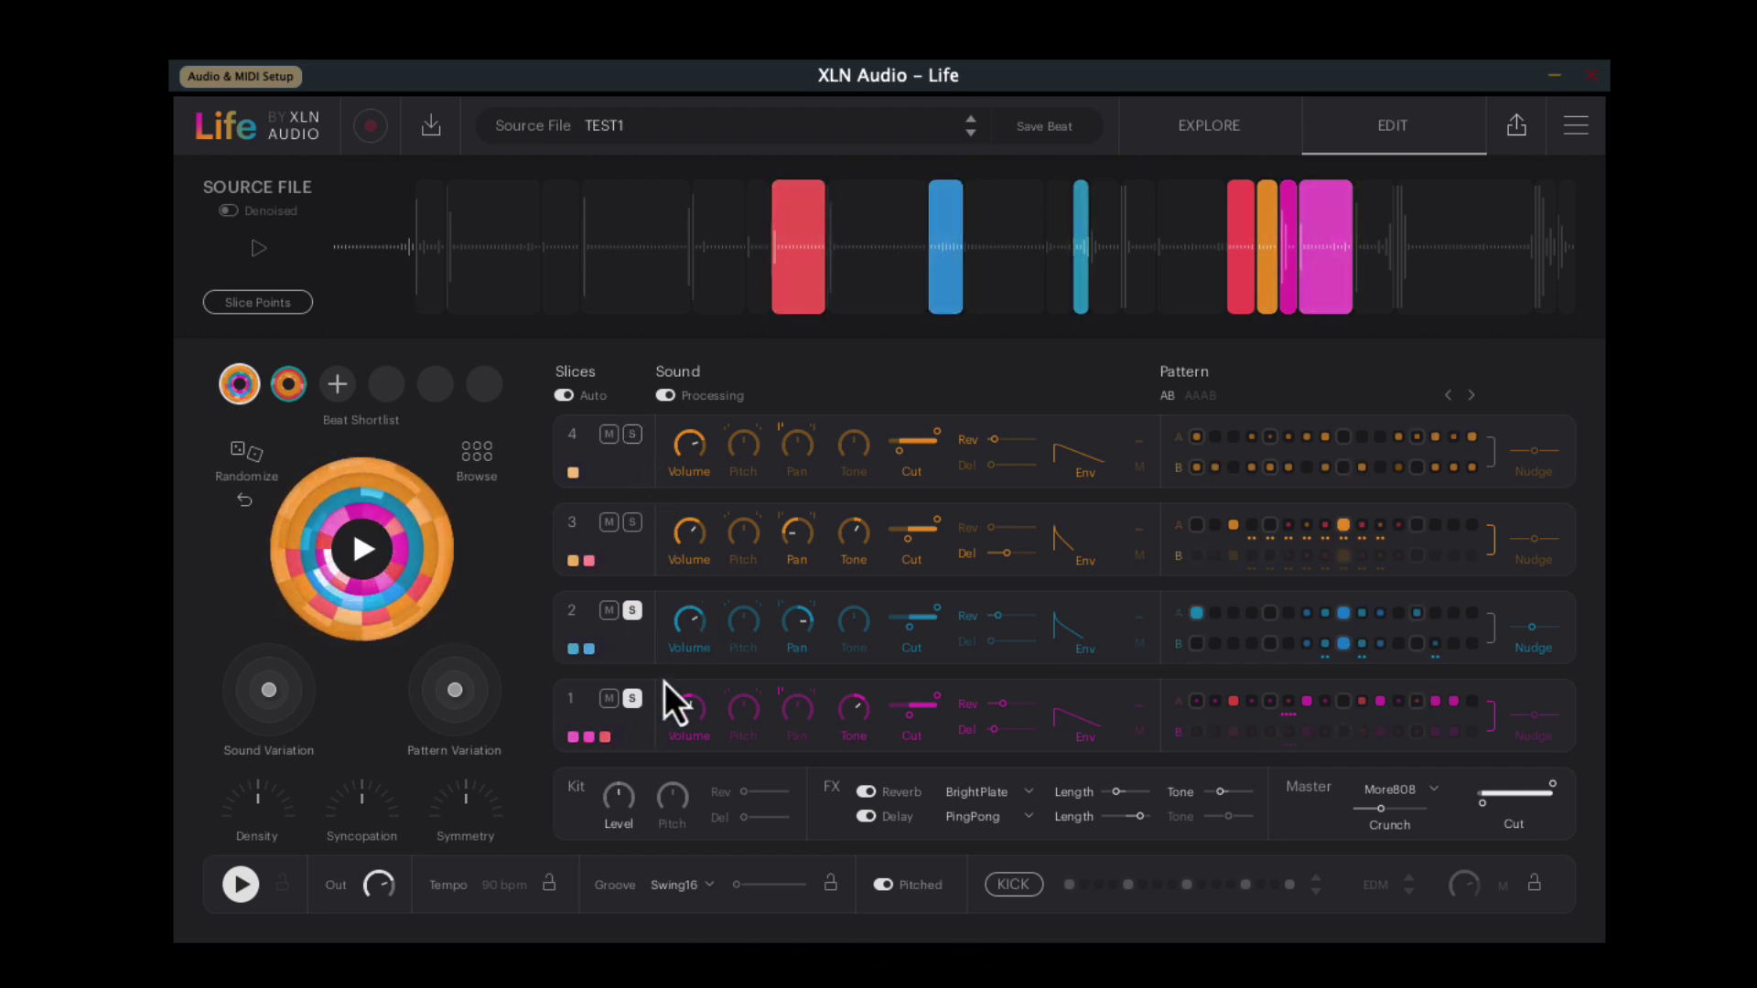
left_click(635, 702)
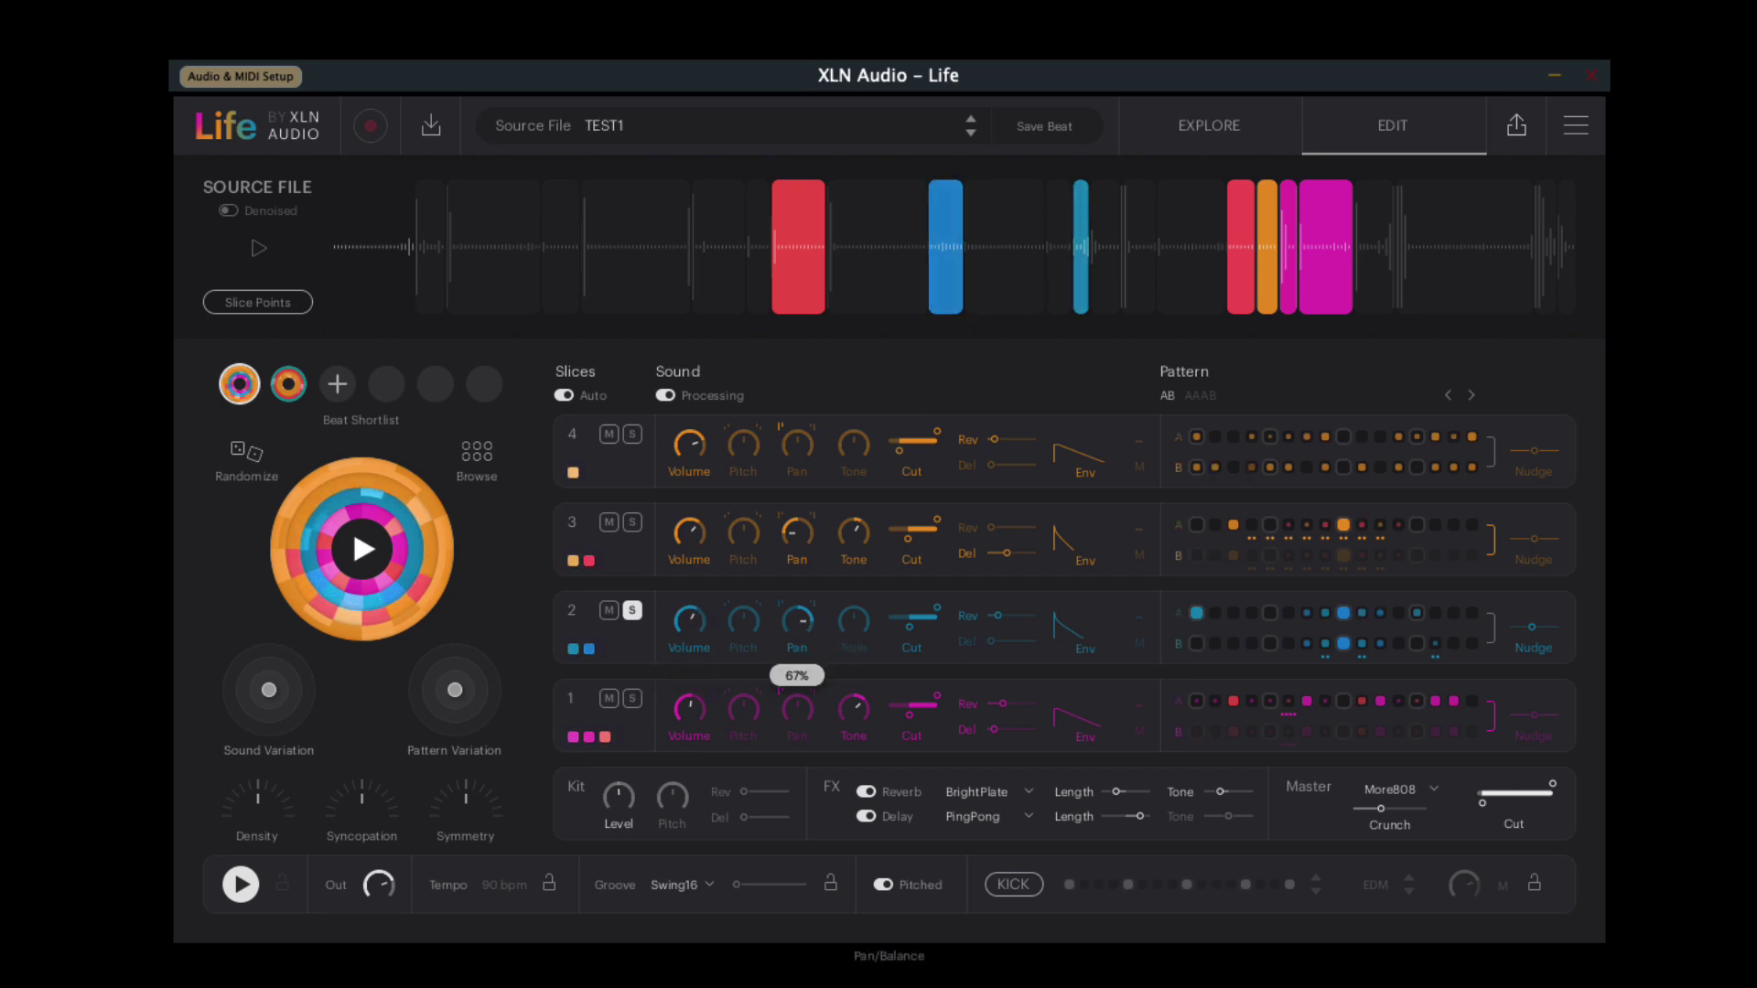
left_click_drag(911, 627, 917, 627)
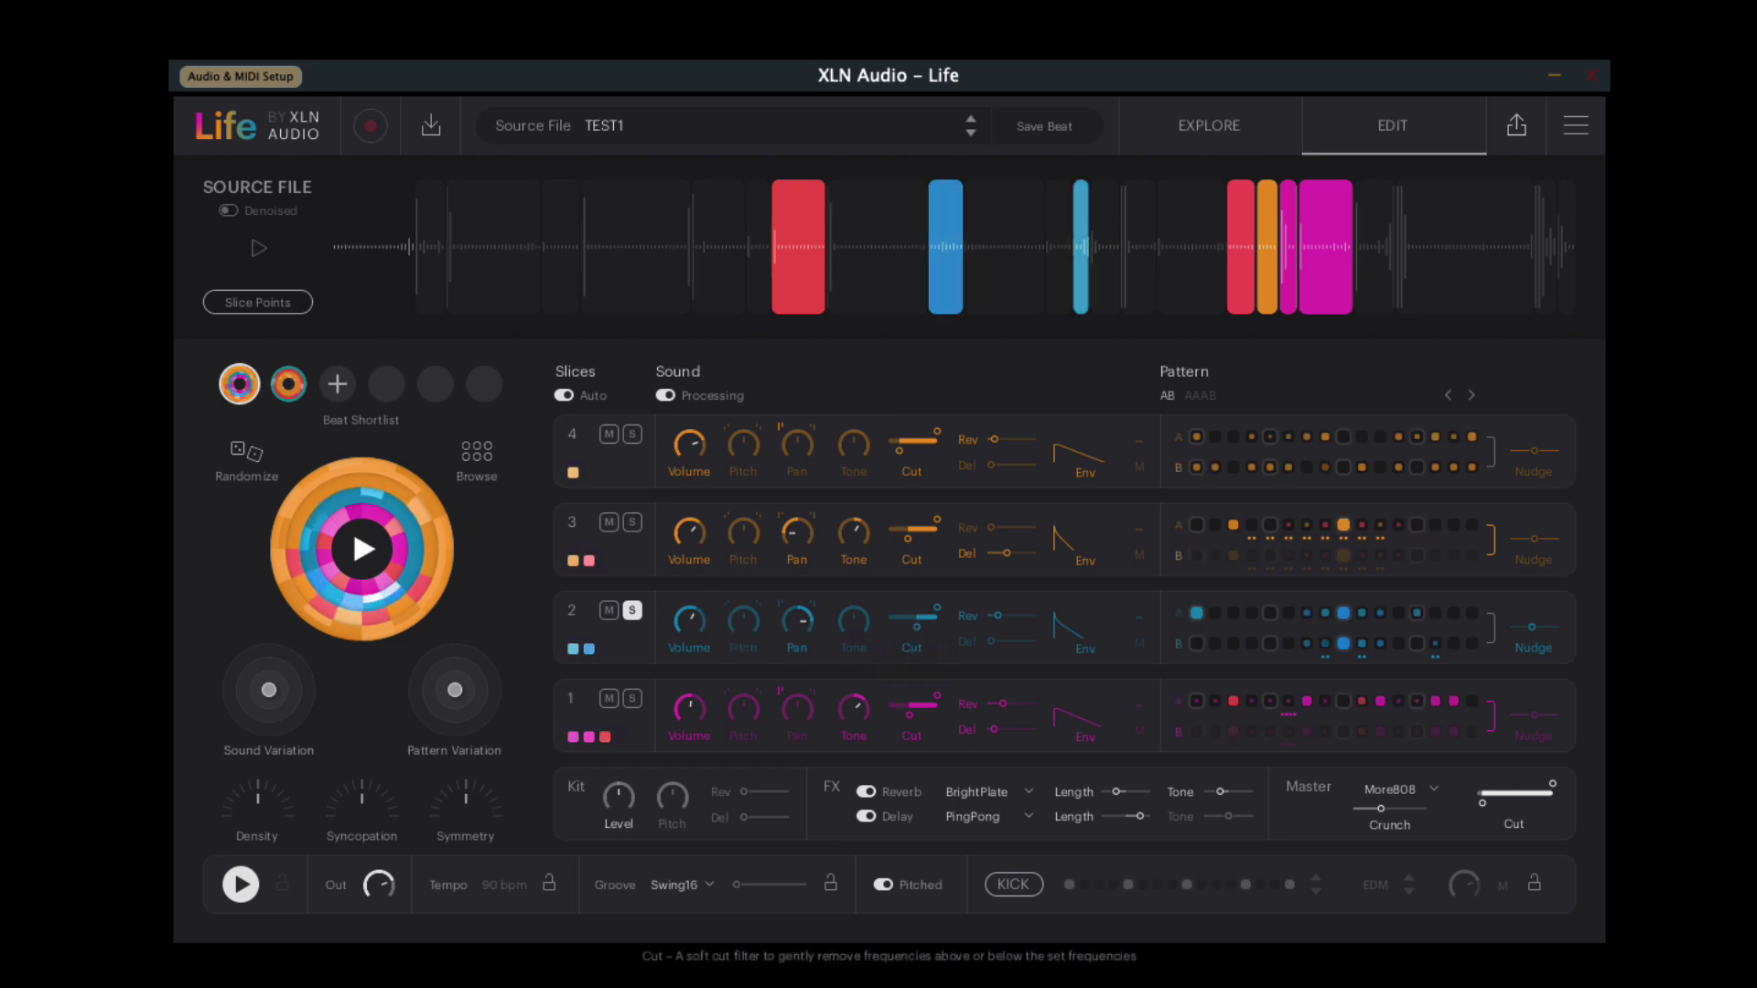
left_click(632, 610)
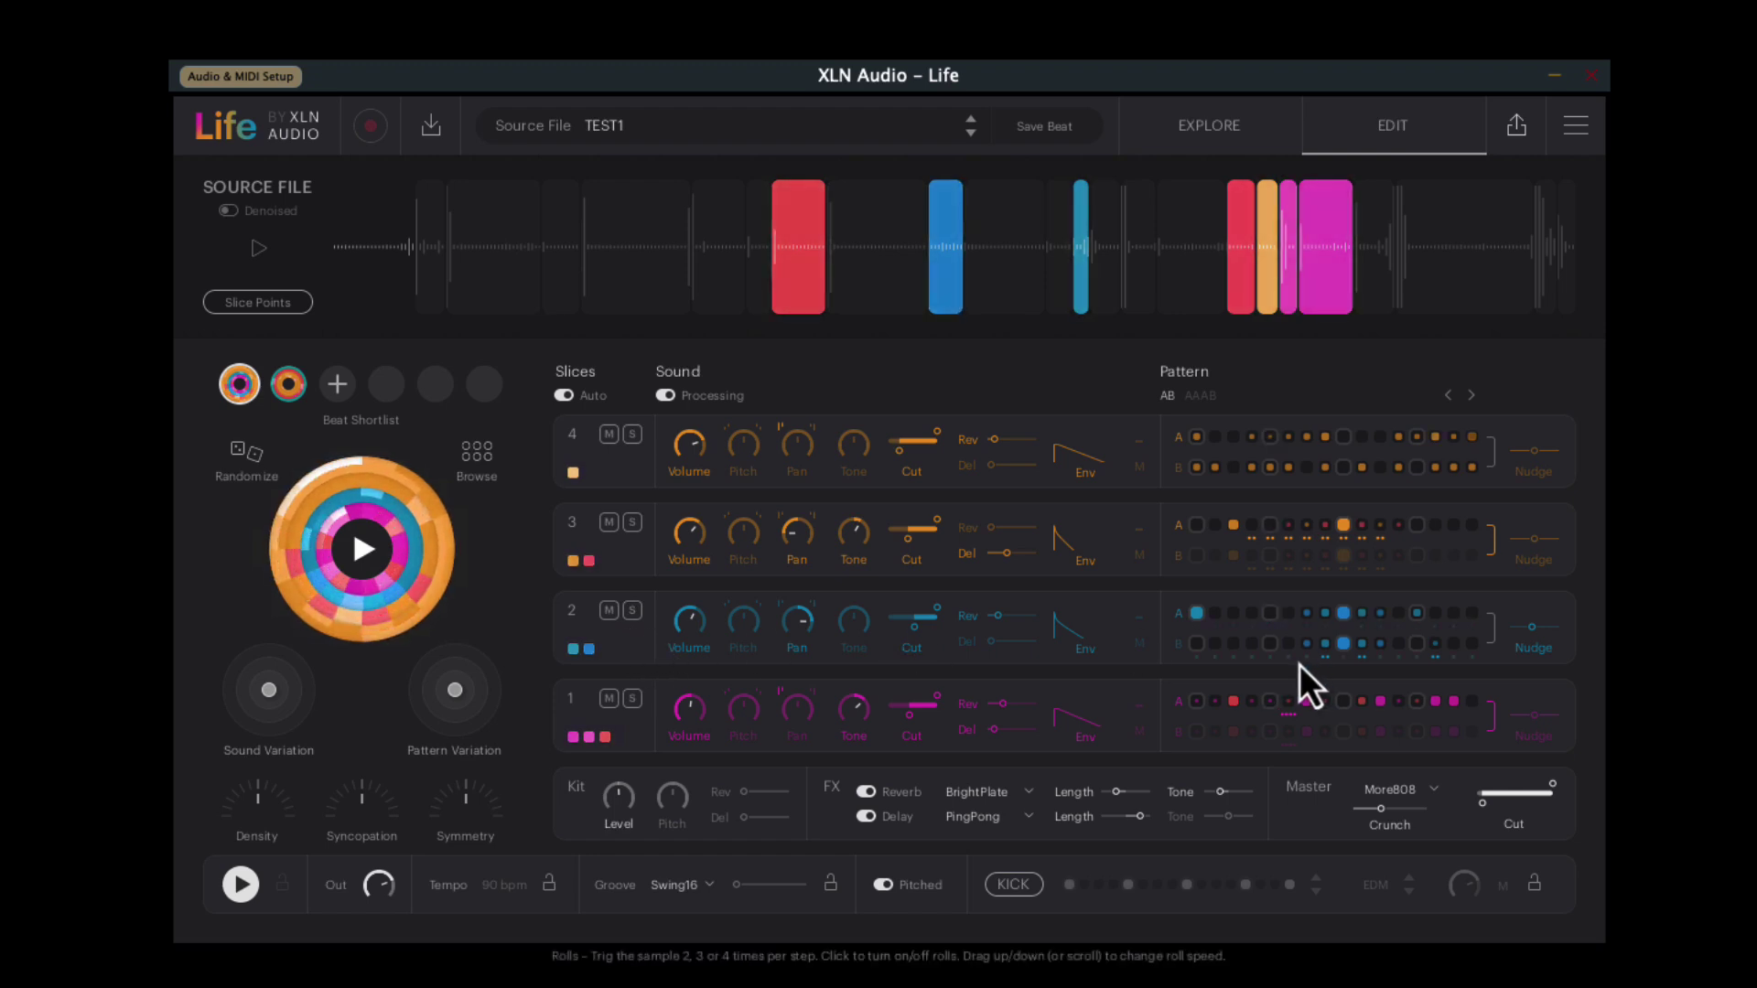
In lane 2, place notes on step 5 of pattern B and step 6 of pattern A, and return its Nudge to centre.
left_click(1270, 645)
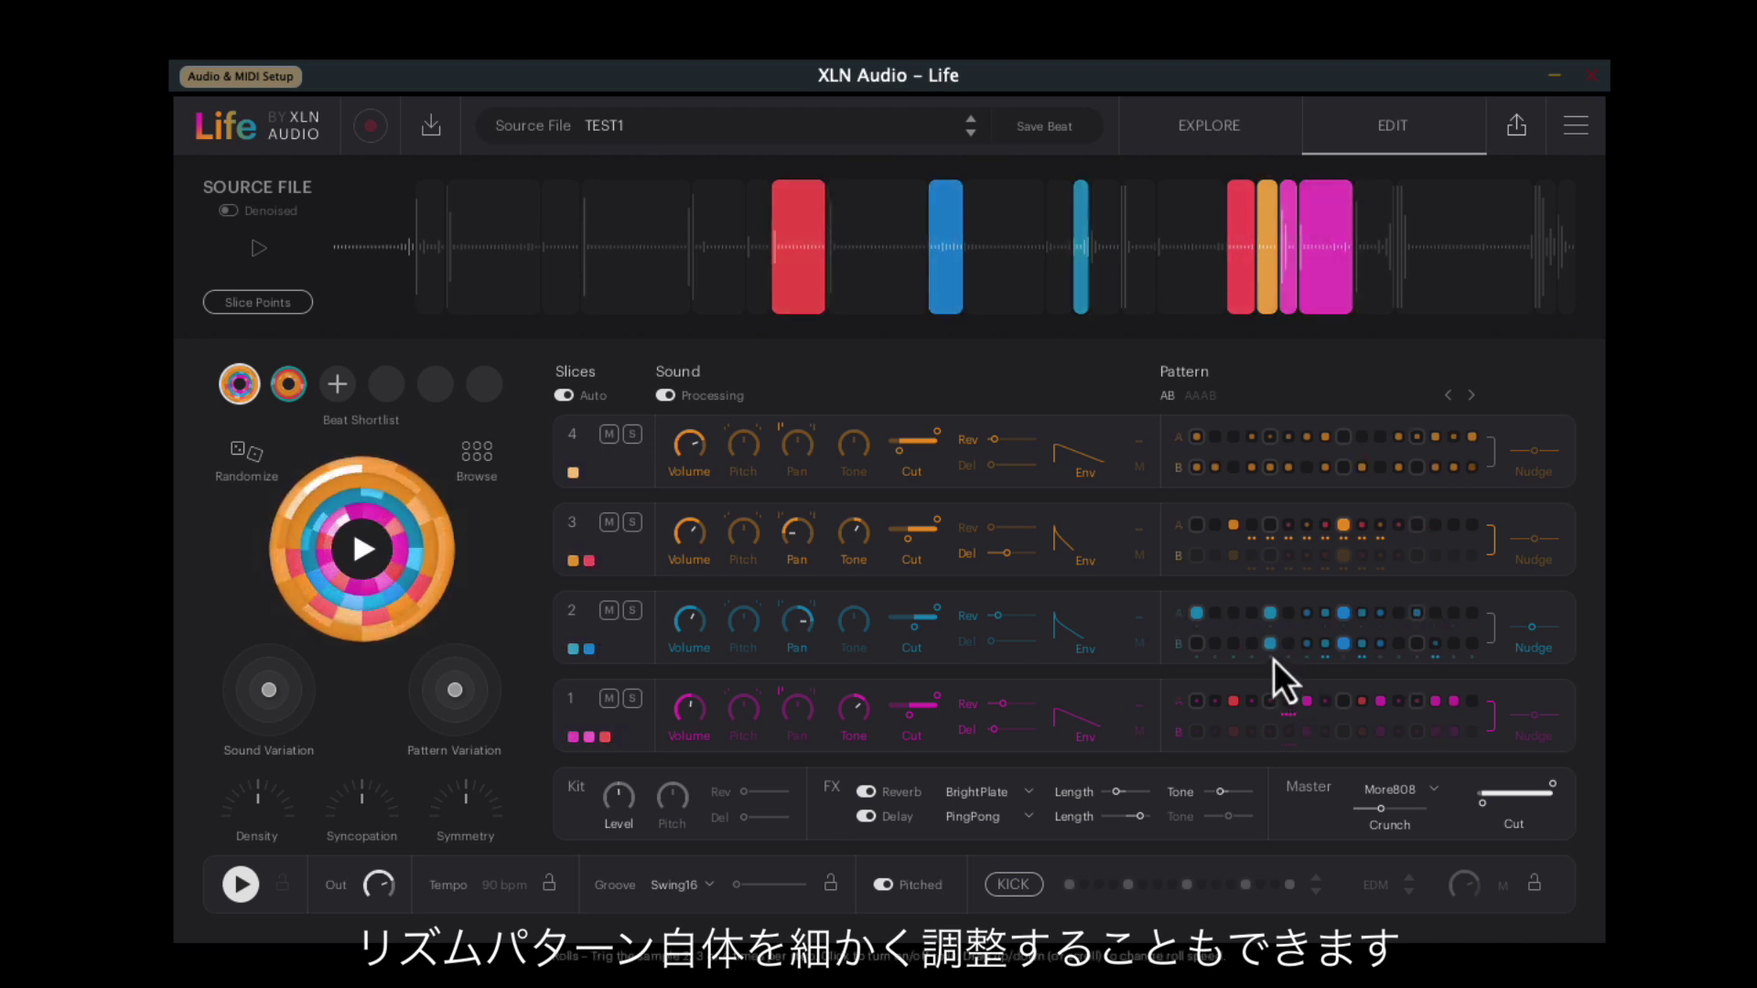
left_click(1271, 620)
left_click(1288, 620)
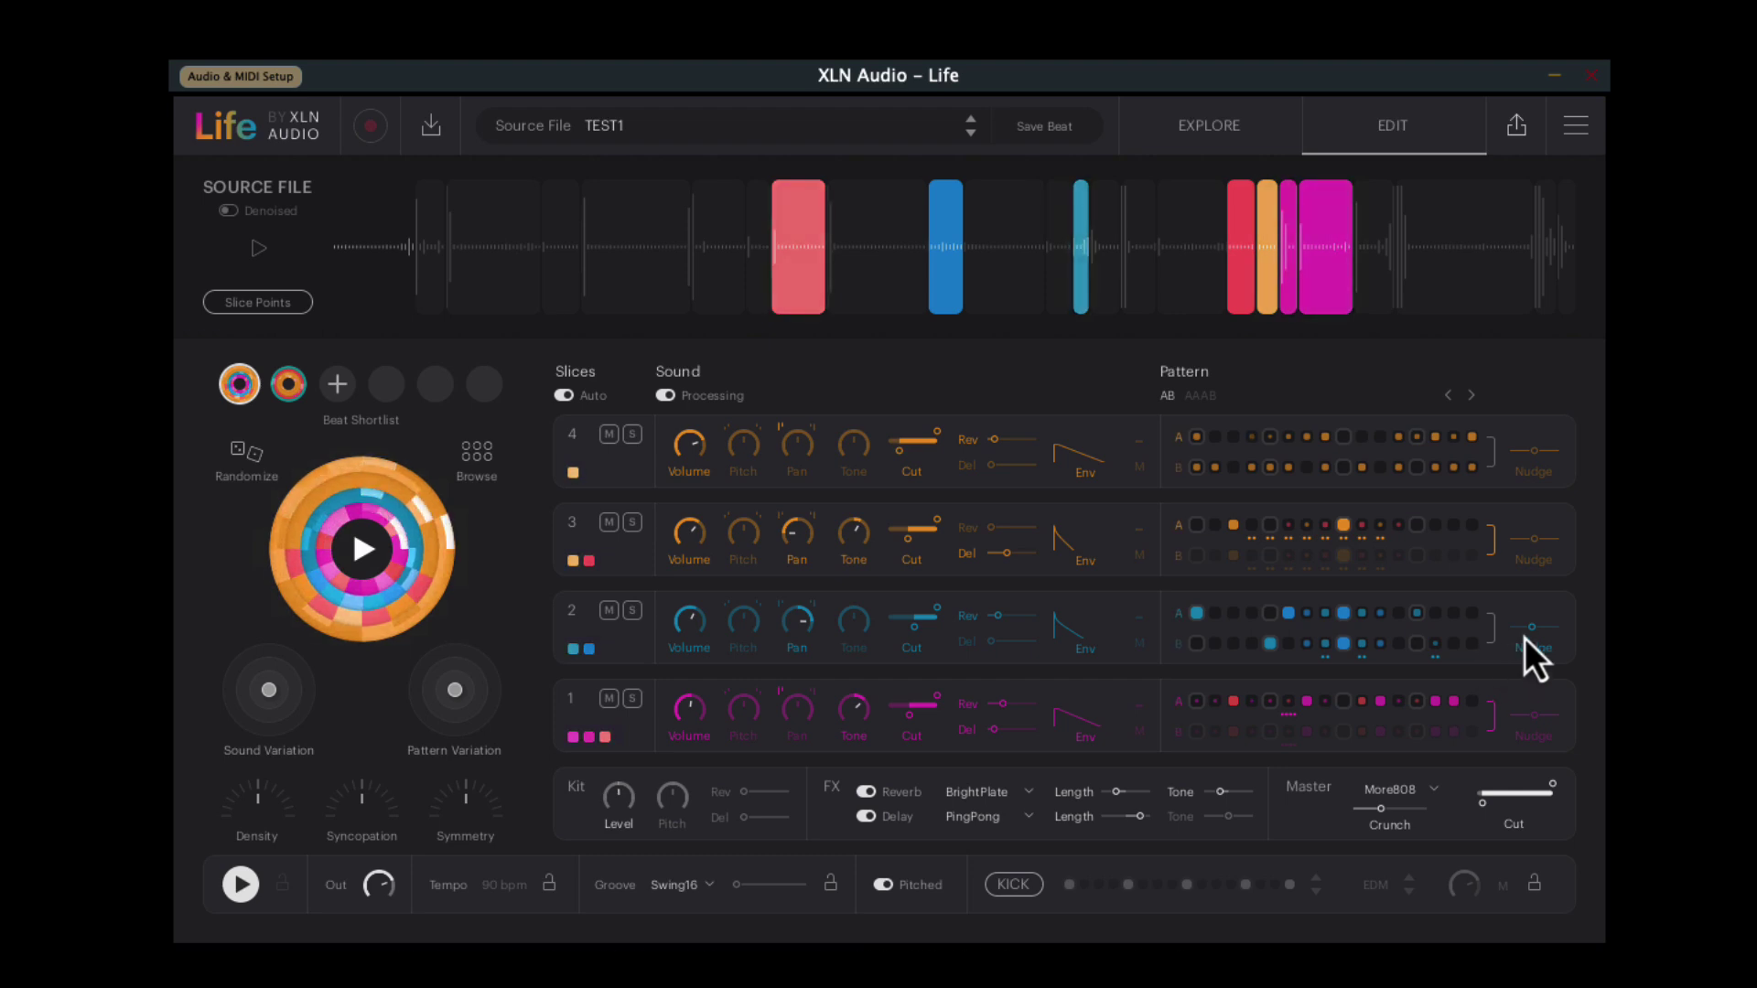
left_click_drag(1533, 628, 1539, 628)
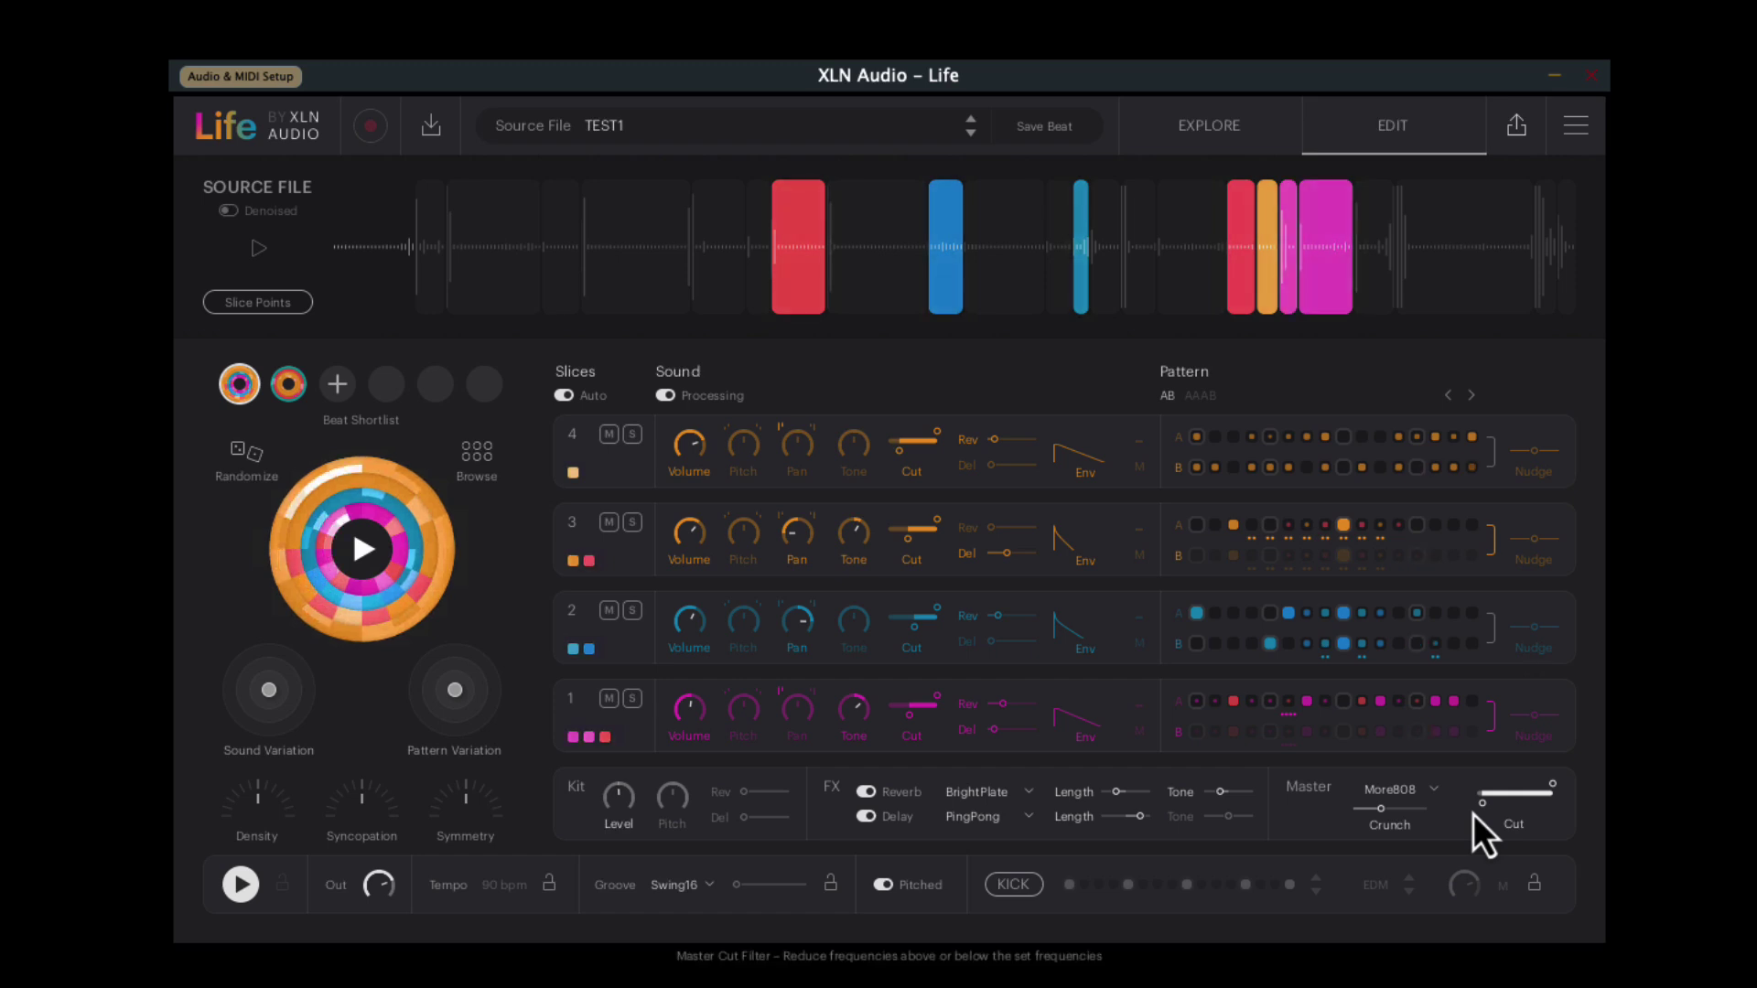
Compare the beat with and without effects by switching reverb and delay off and back on.
left_click(865, 792)
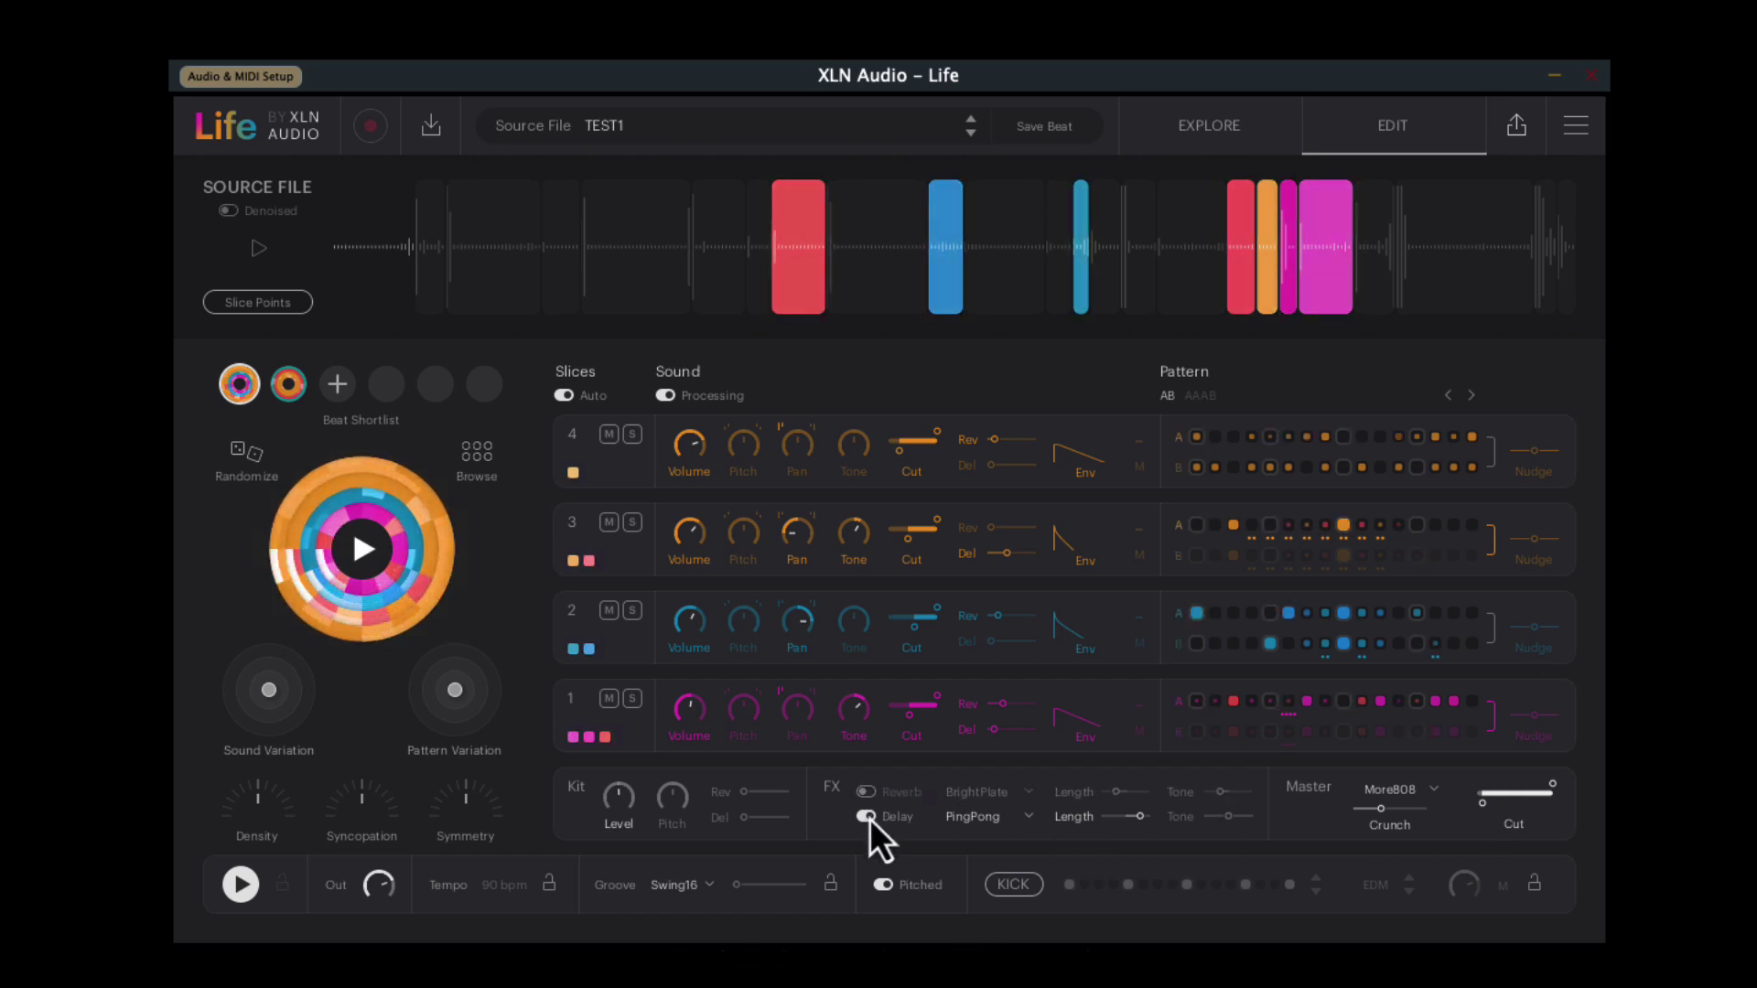
left_click(867, 818)
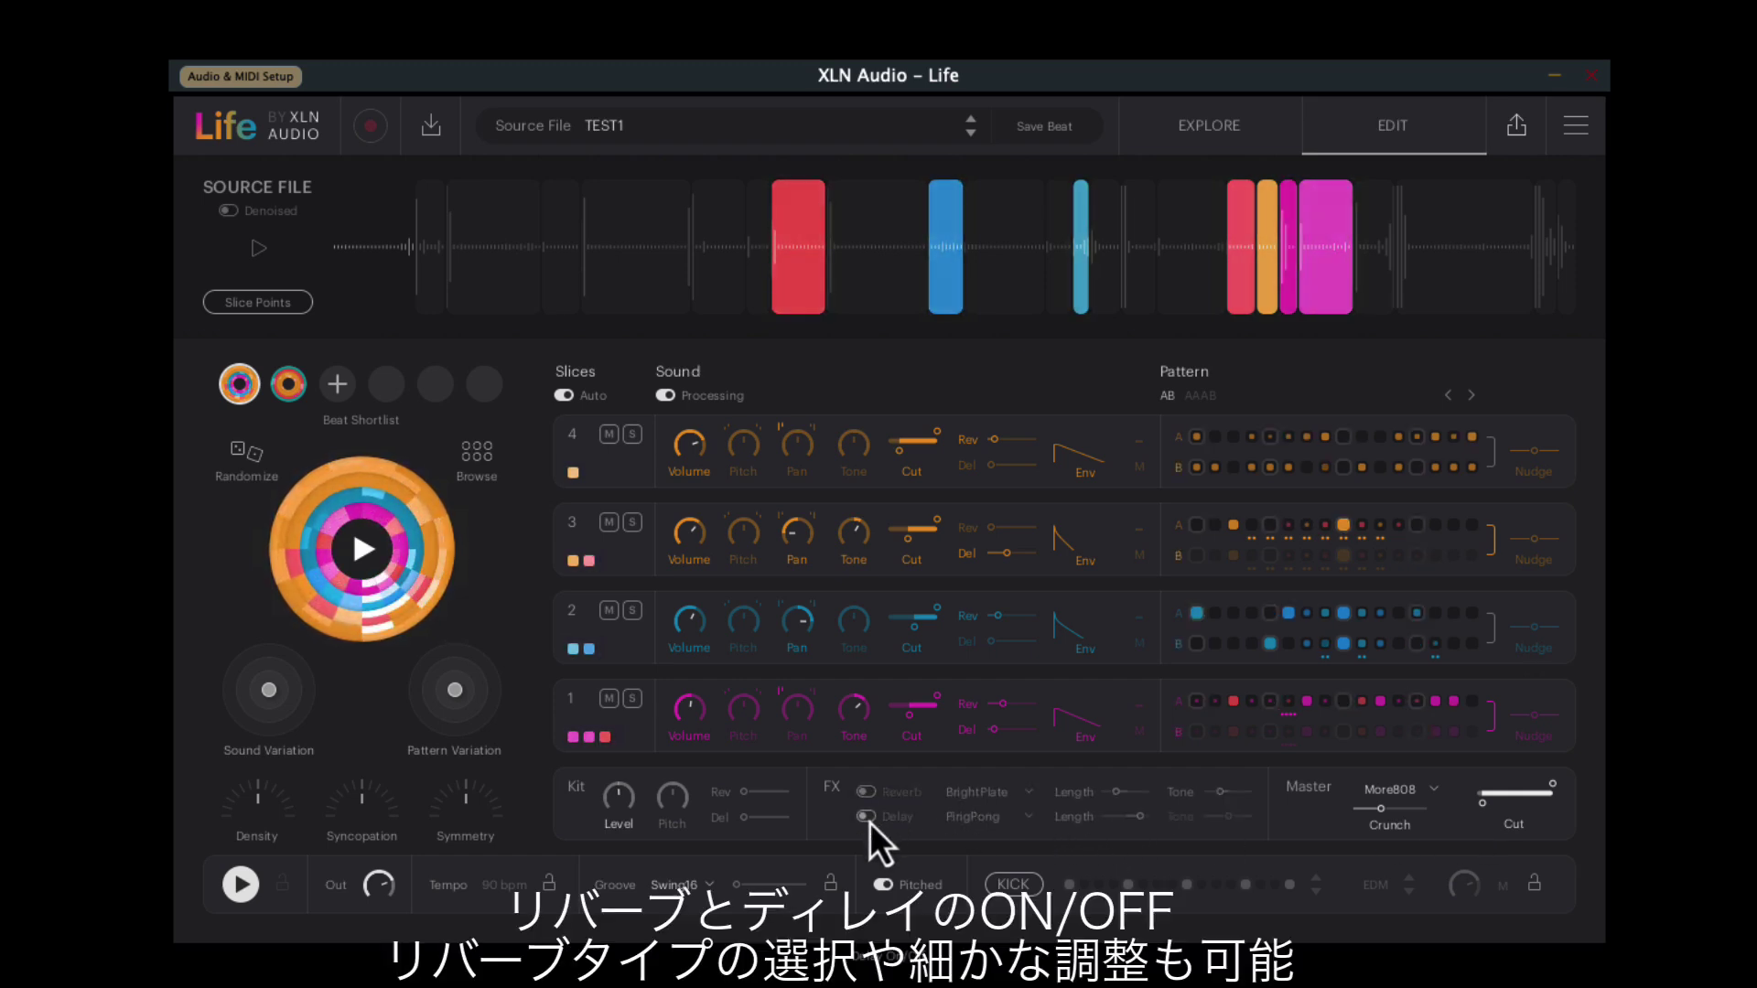
left_click(866, 817)
left_click(865, 793)
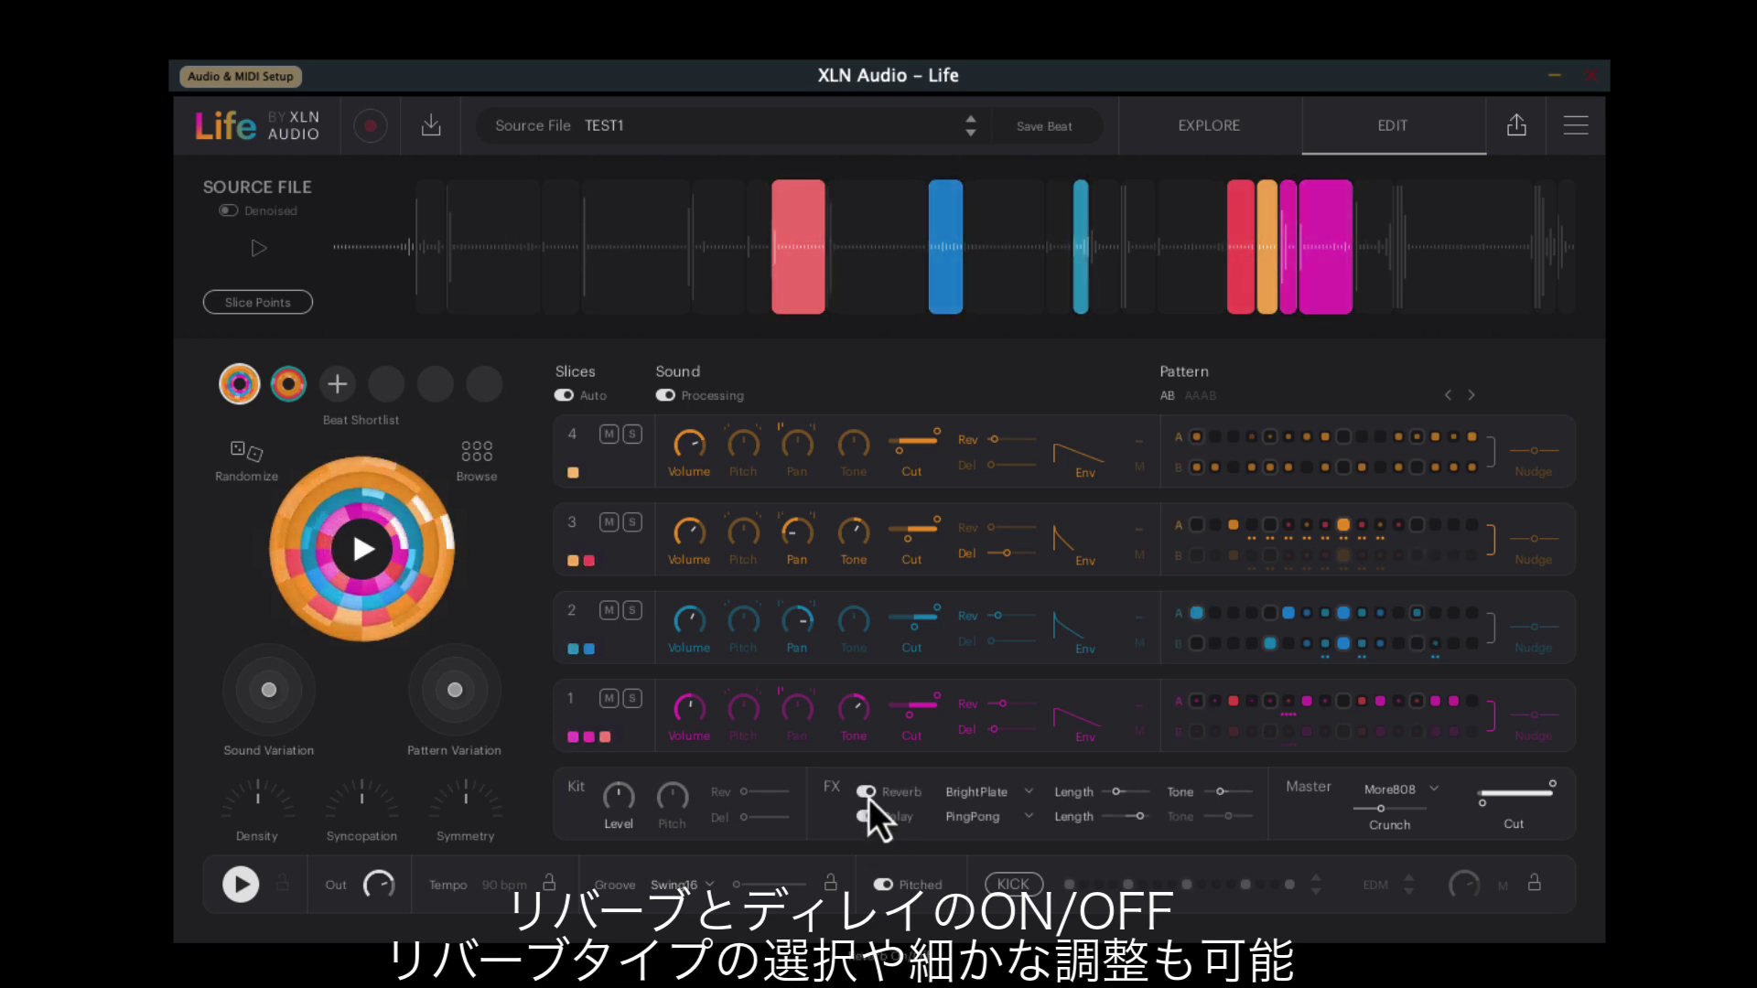
Set the reverb type to Bright Room, its length to 32% and its tone to -7.6 dB.
left_click(1023, 793)
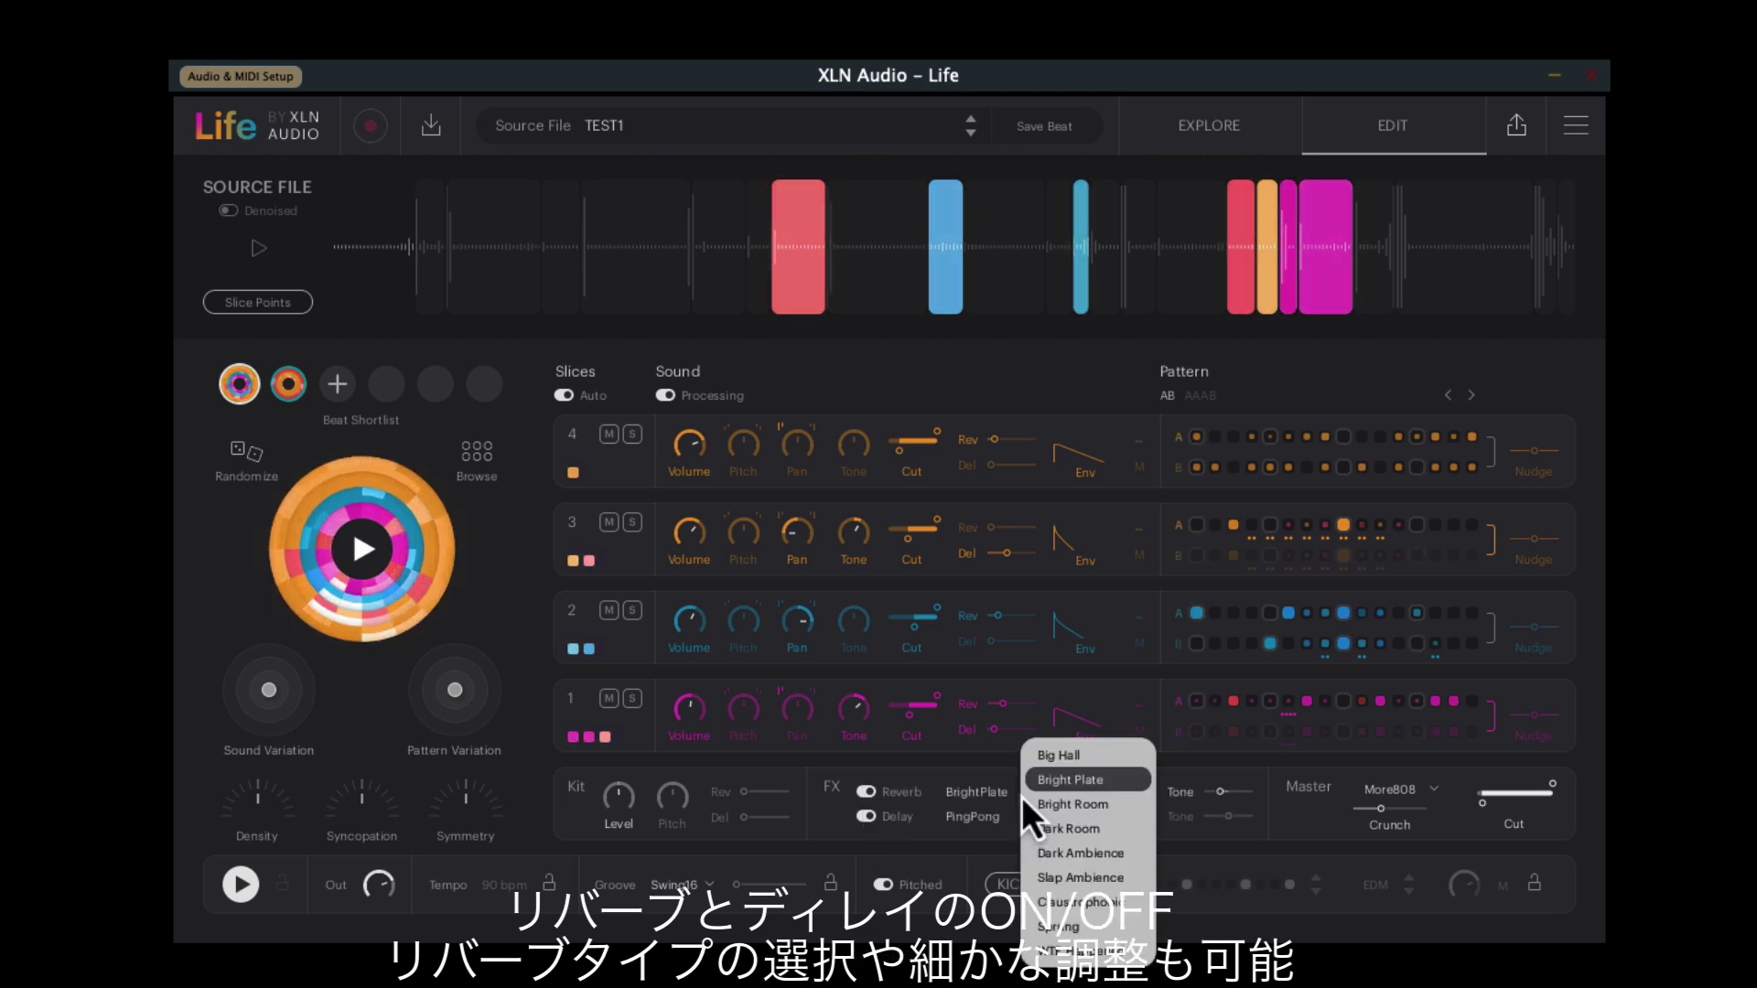
left_click(1085, 806)
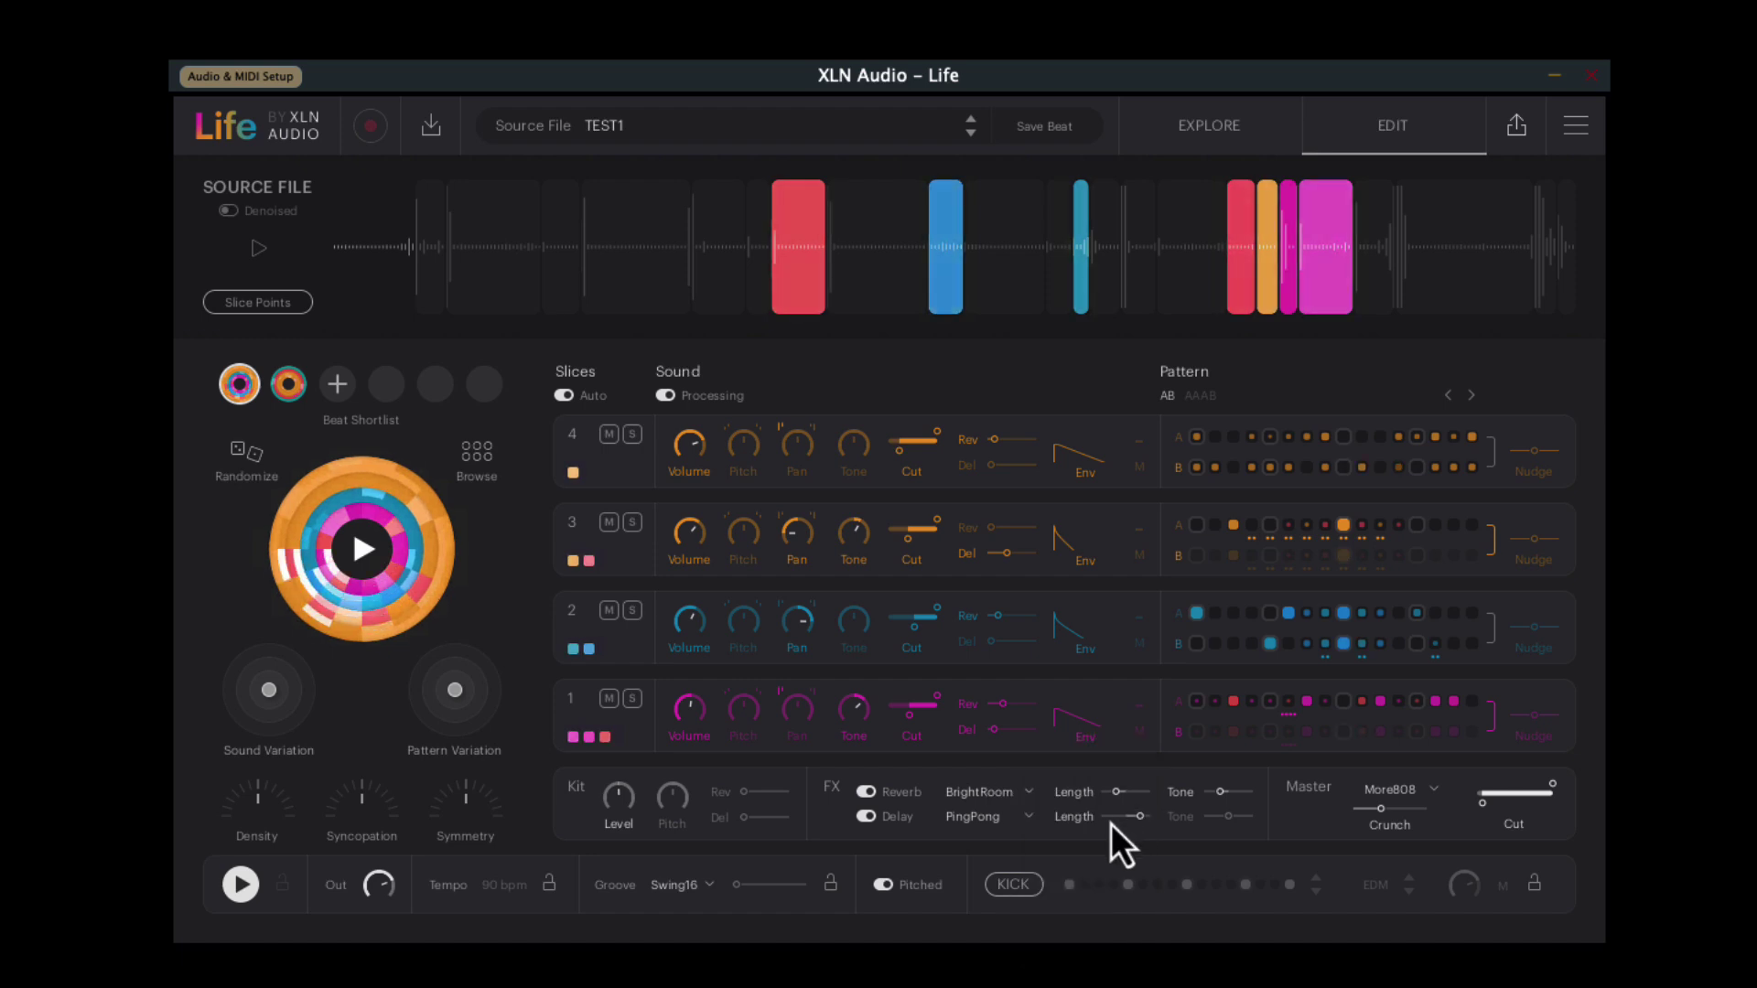
left_click_drag(1117, 793, 1145, 792)
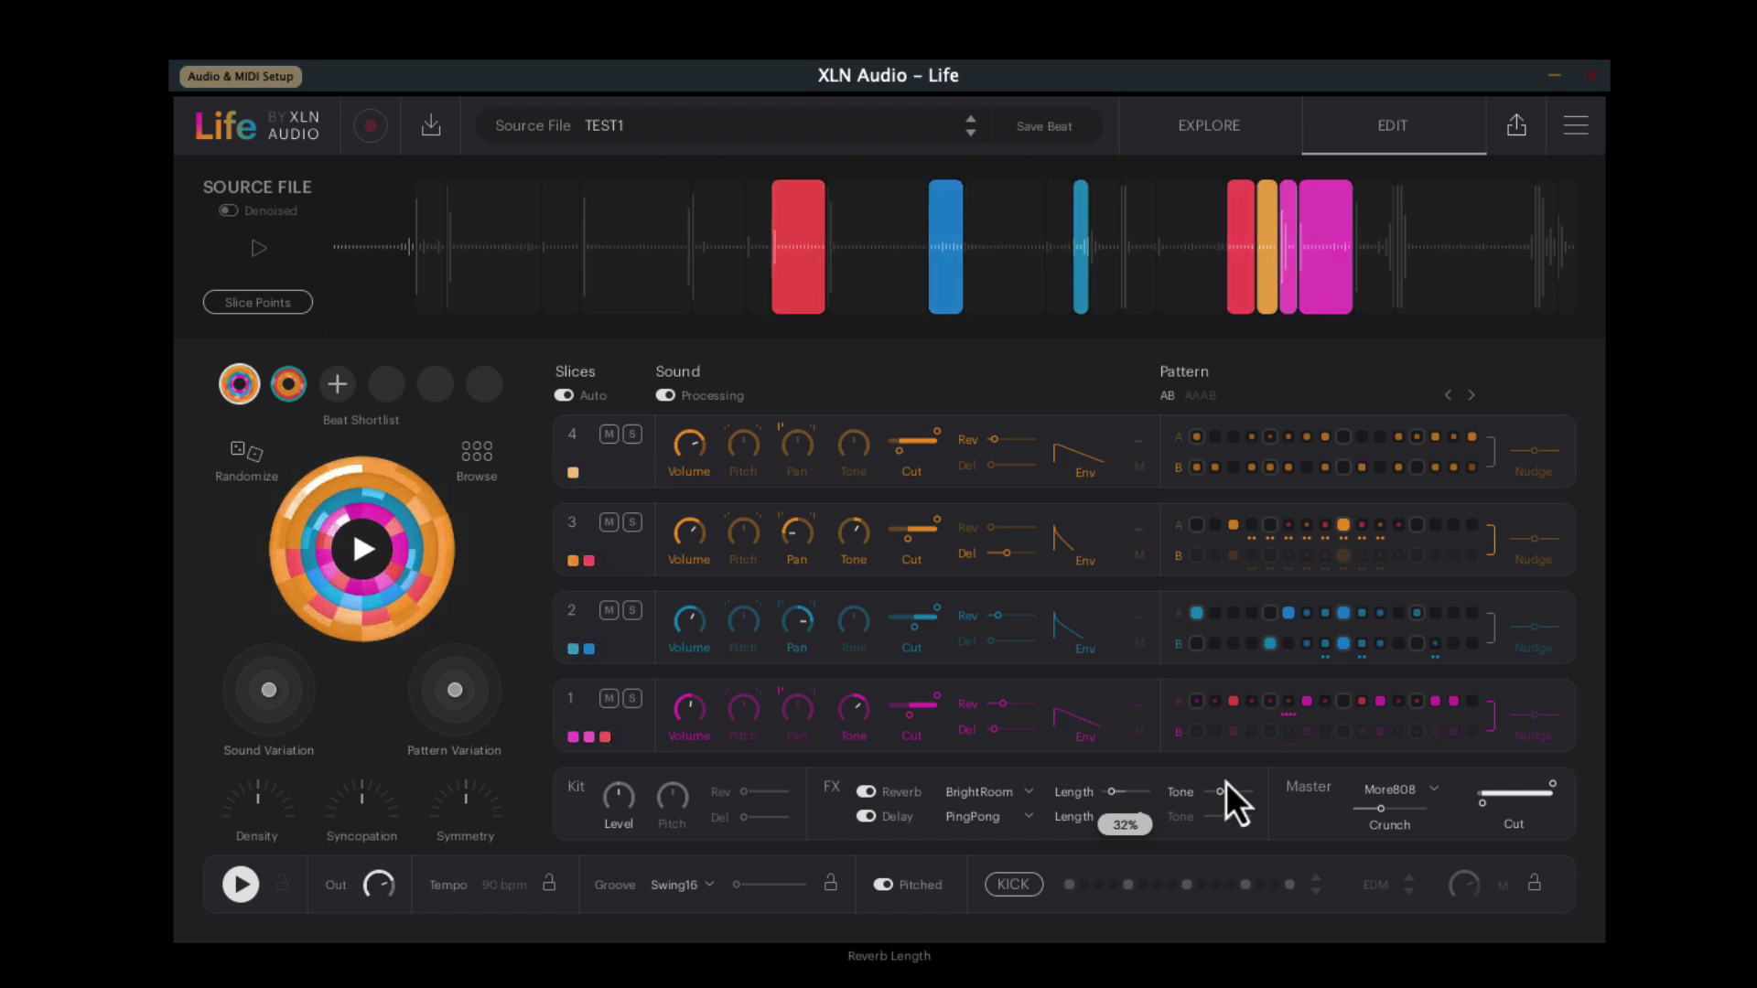
left_click_drag(1221, 791, 1212, 792)
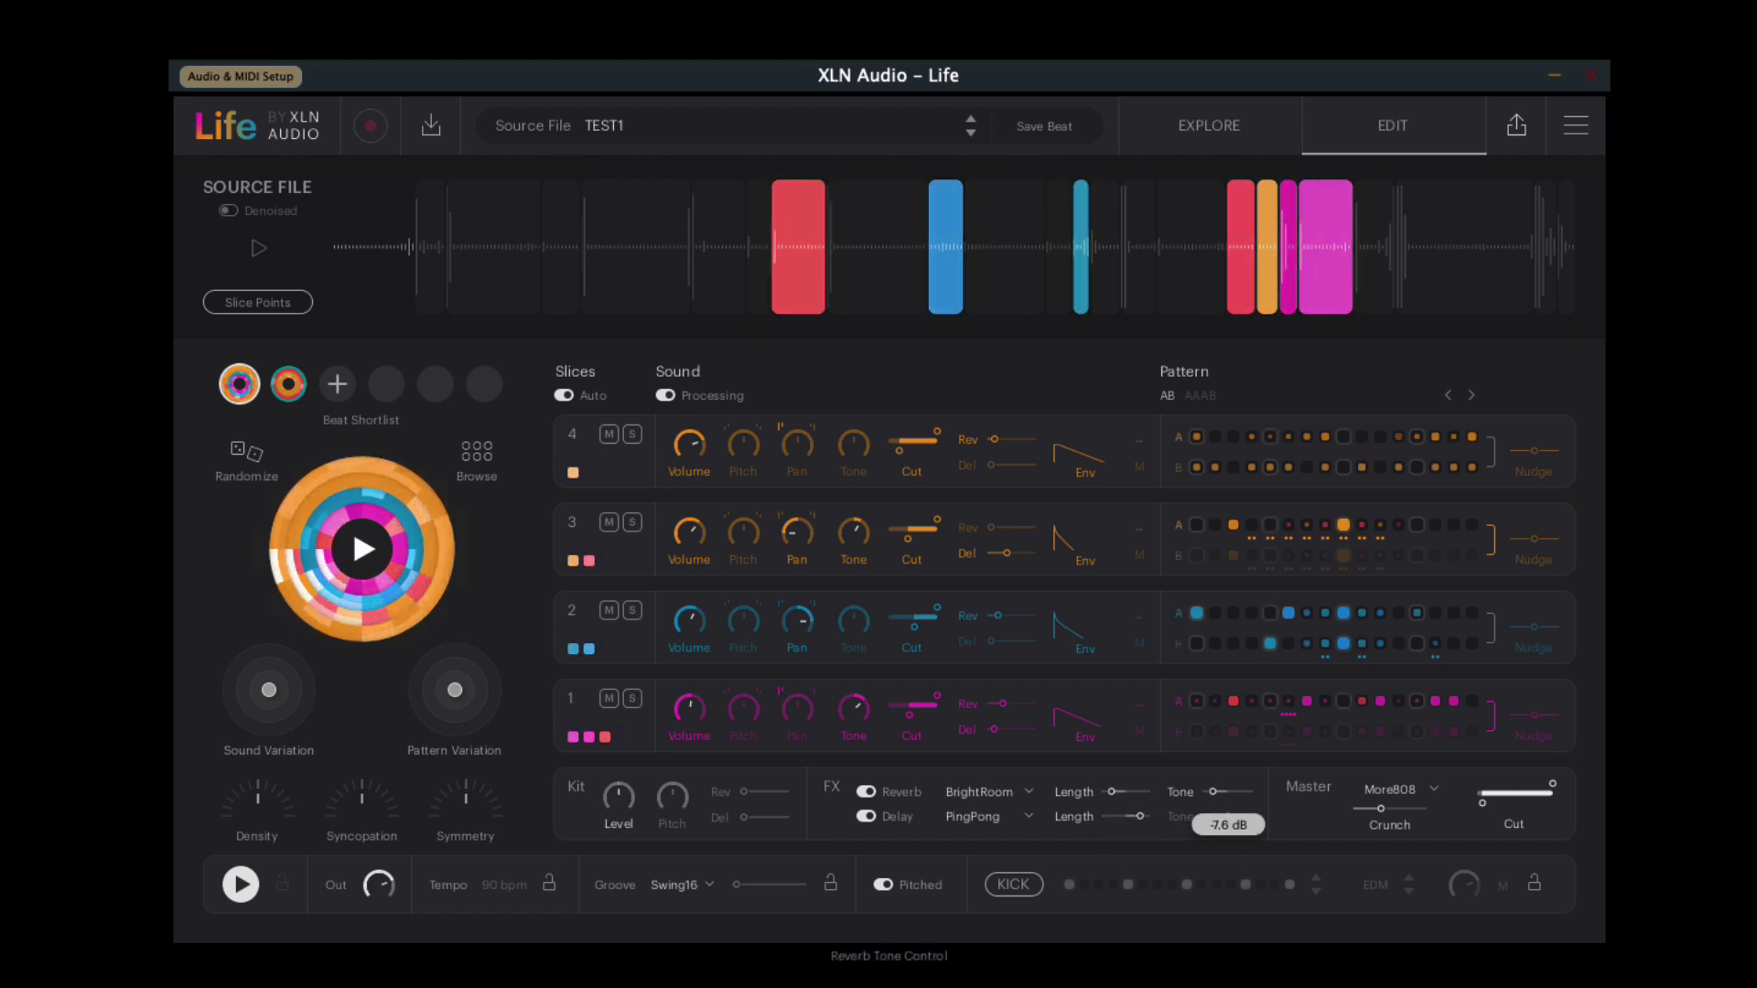
Turn the kick back on and lengthen the reverb slightly.
left_click(1010, 885)
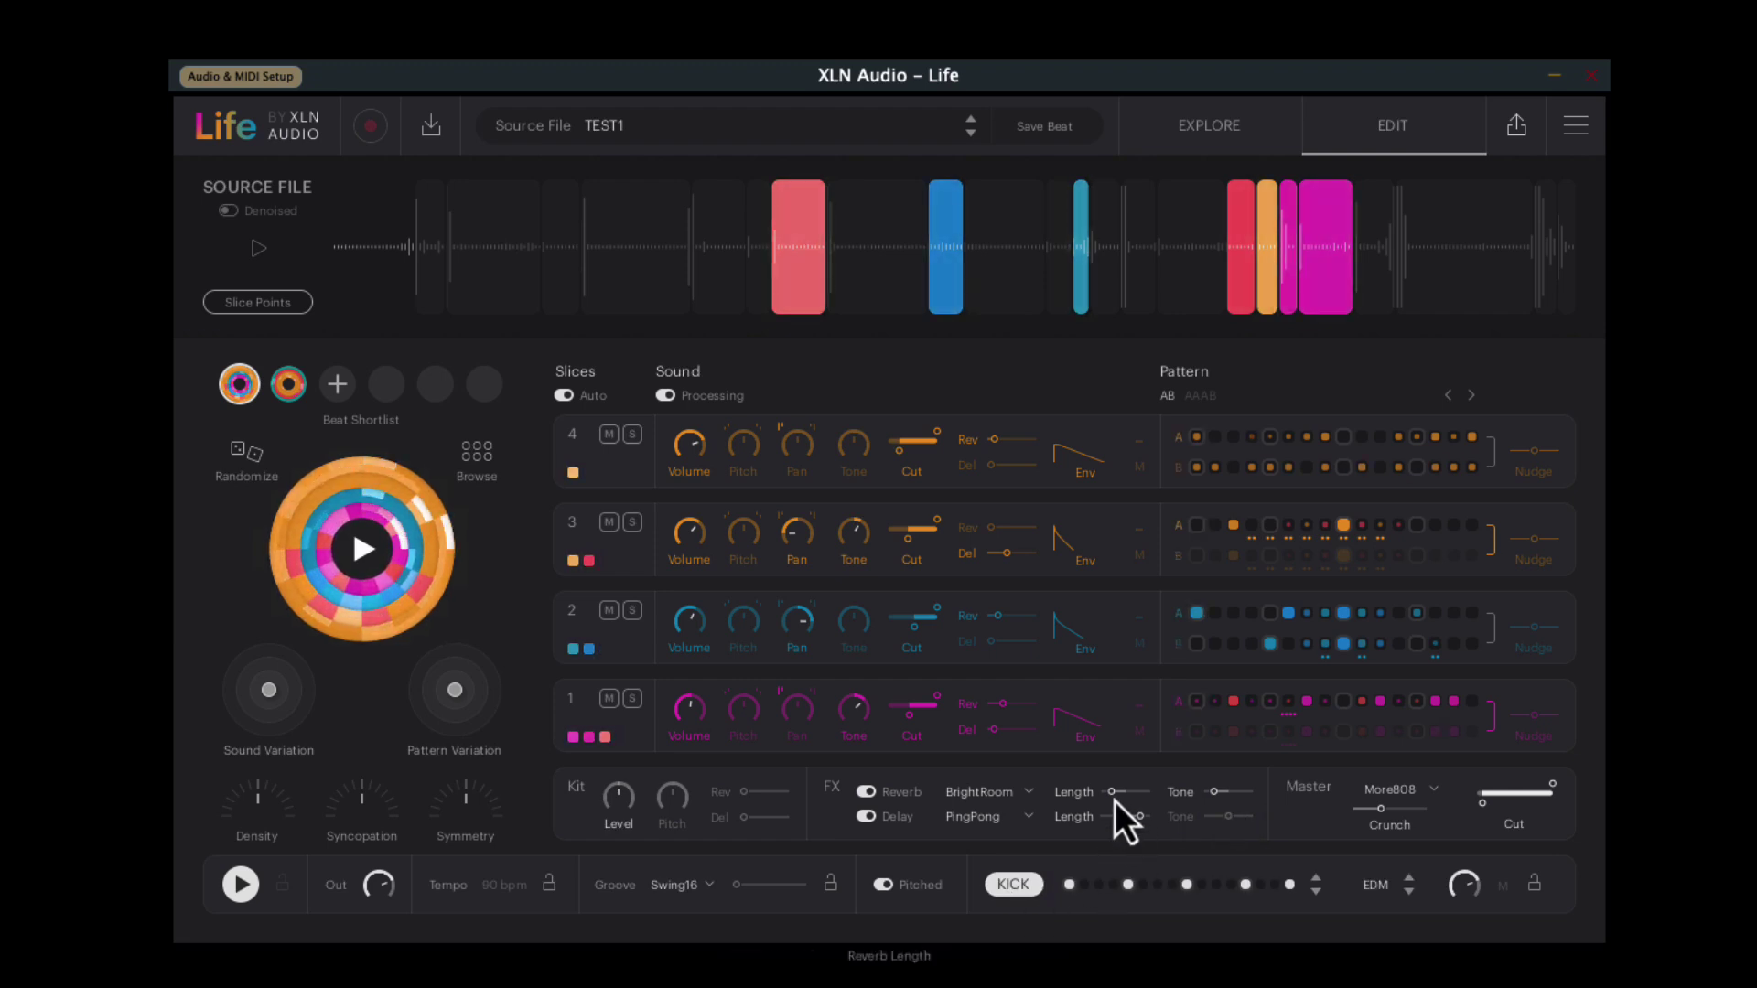
left_click_drag(1110, 812, 1130, 814)
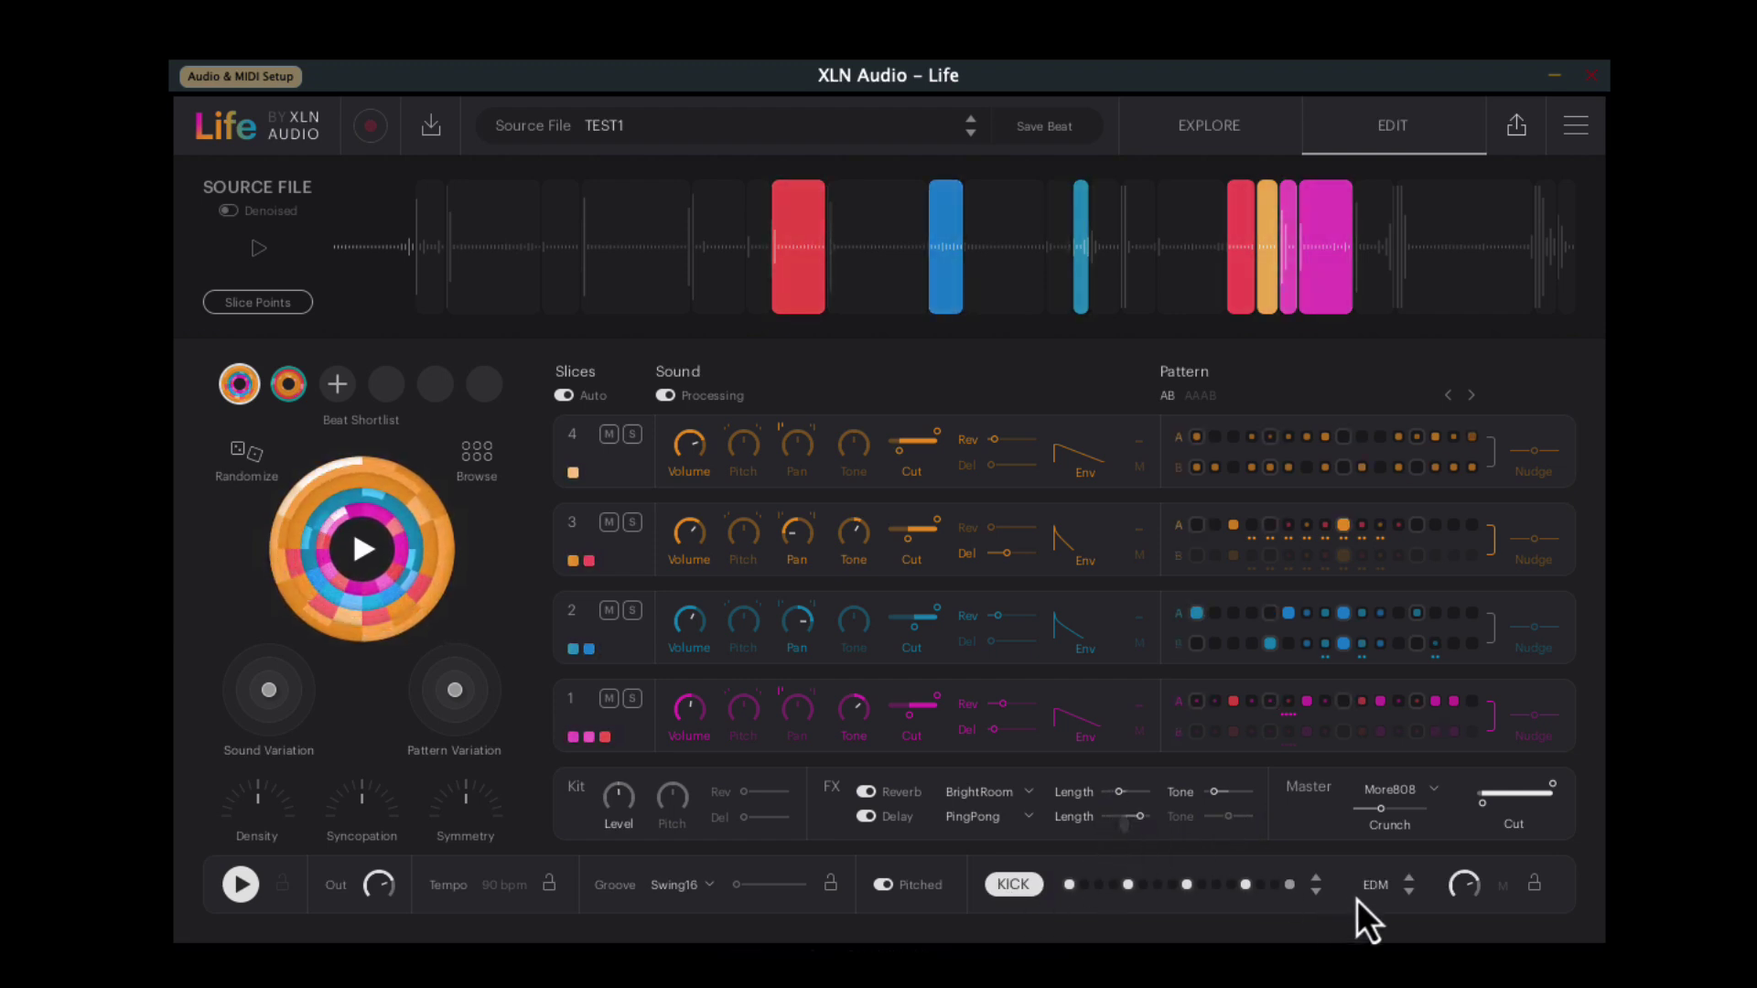
Step the kick sample onward through Rave and 808, ending on Auto.
left_click(1409, 892)
left_click(1409, 892)
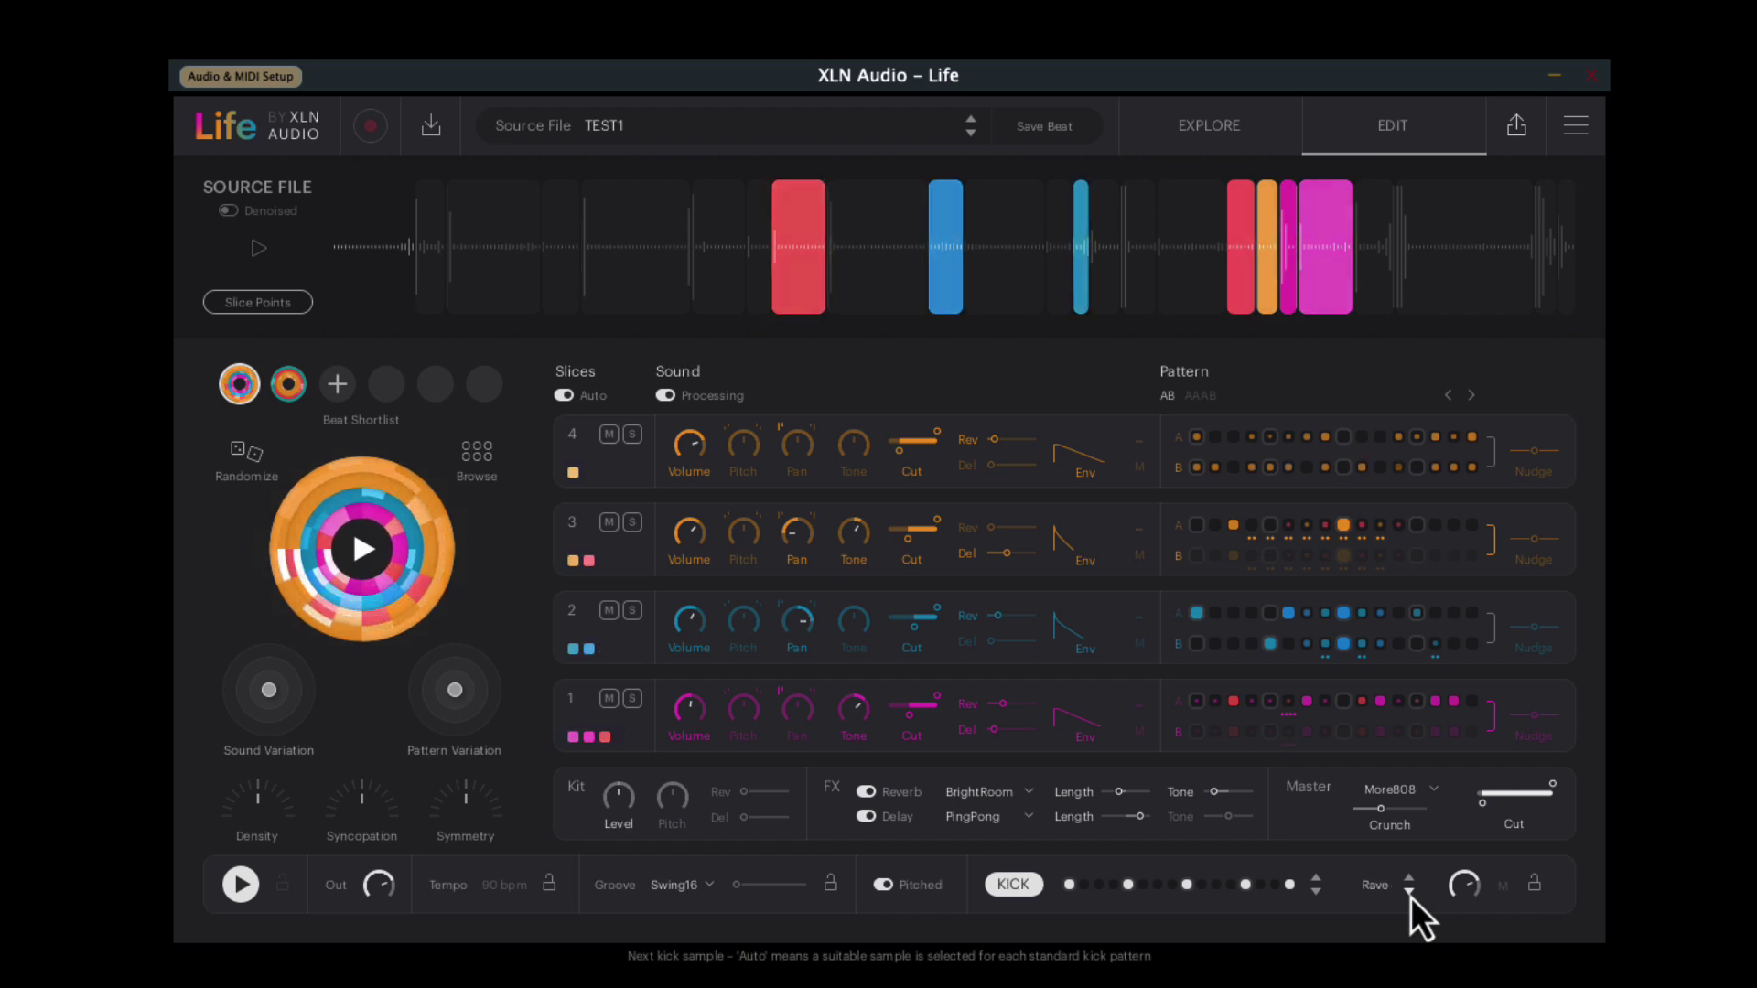
left_click(1409, 892)
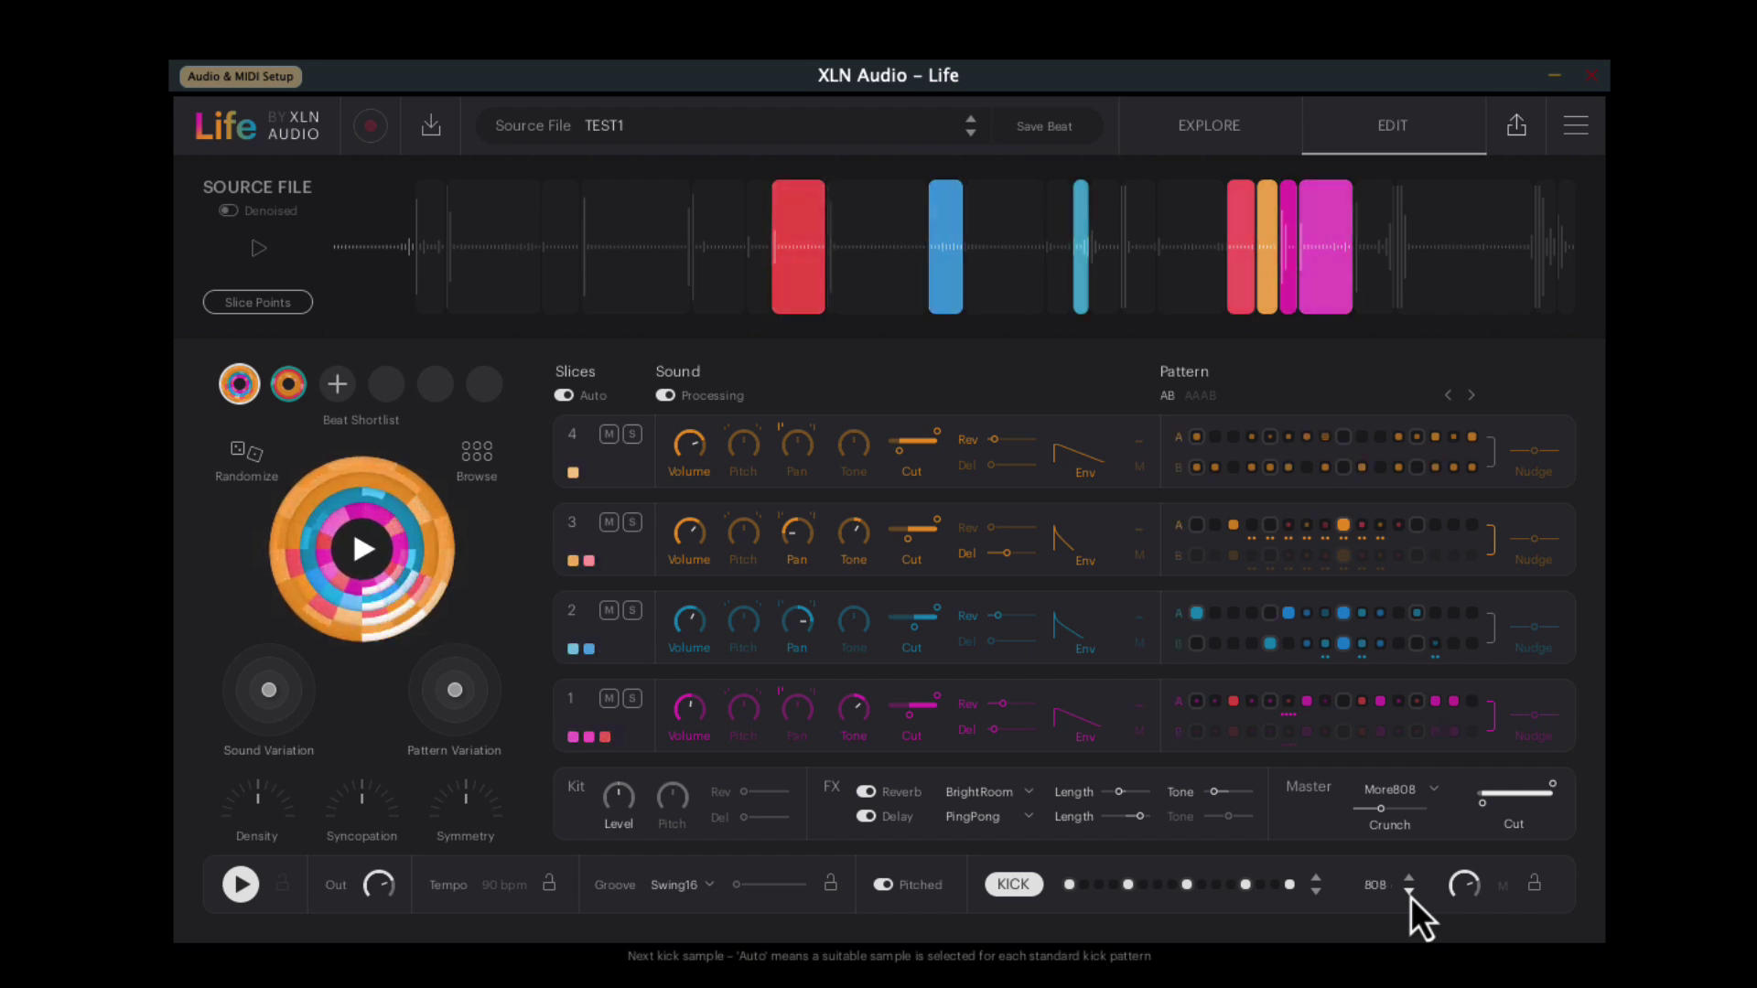
left_click(1409, 892)
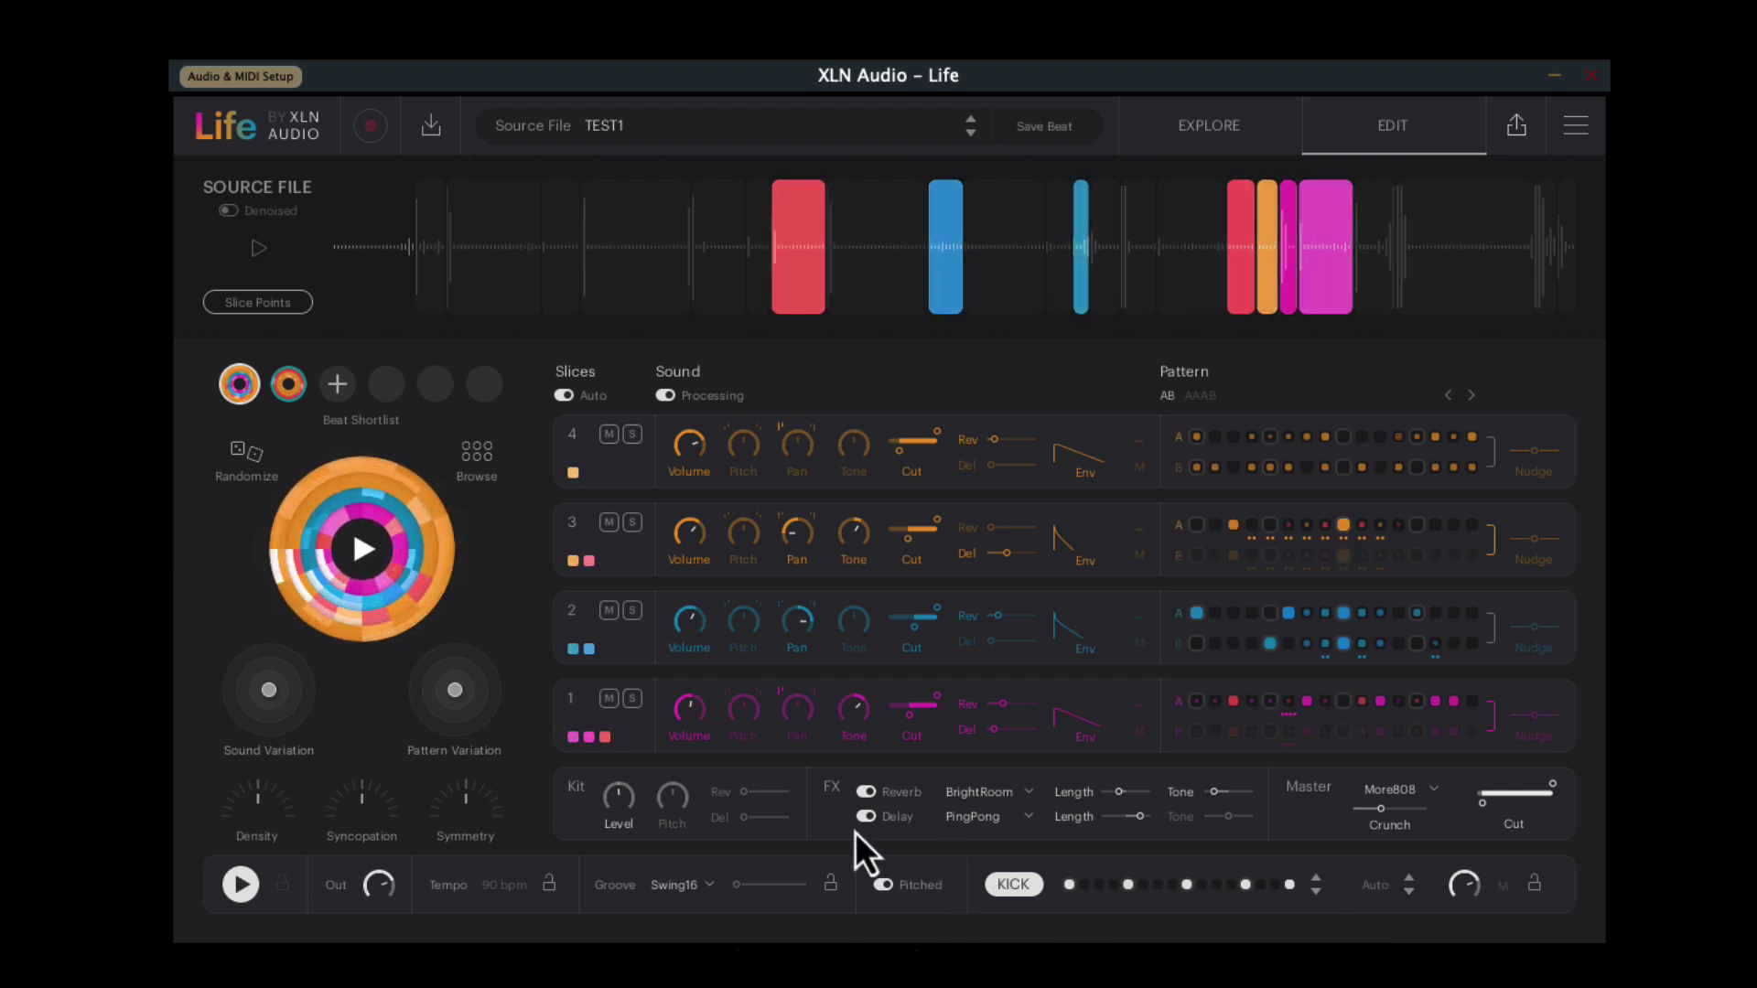
Set the delay to Fast Dub with a length of 123% while reverb is bypassed, and switch reverb back on.
left_click(866, 793)
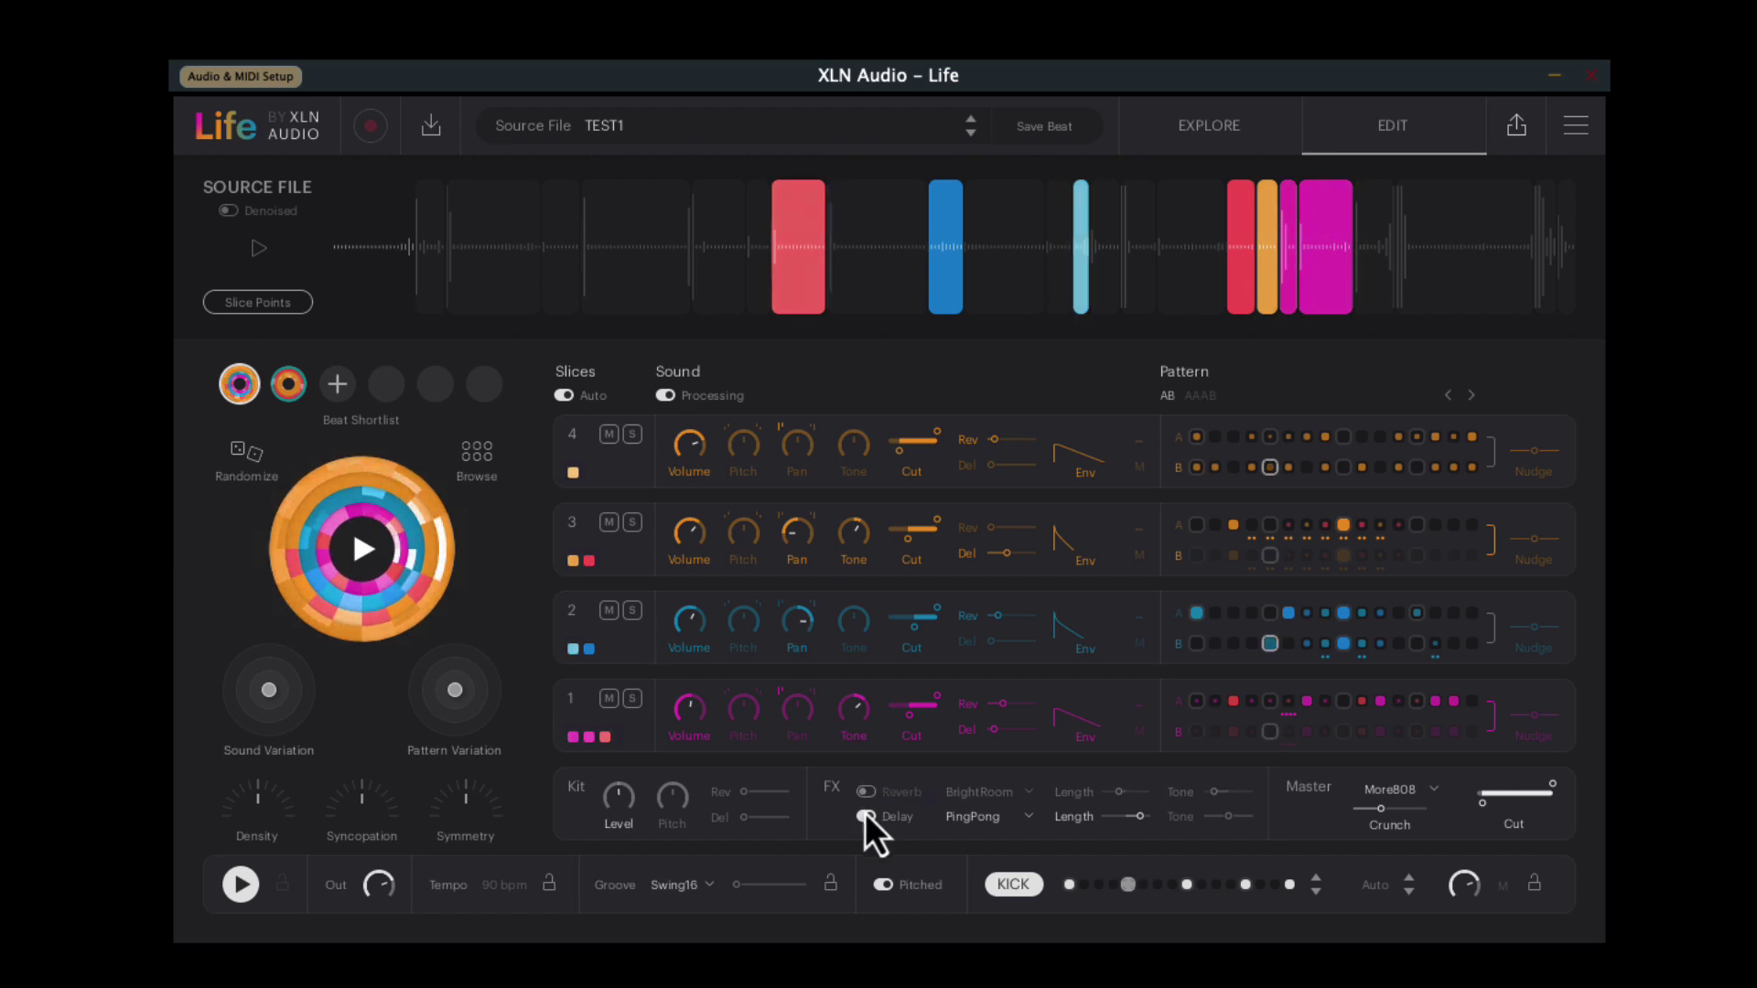
left_click(1003, 825)
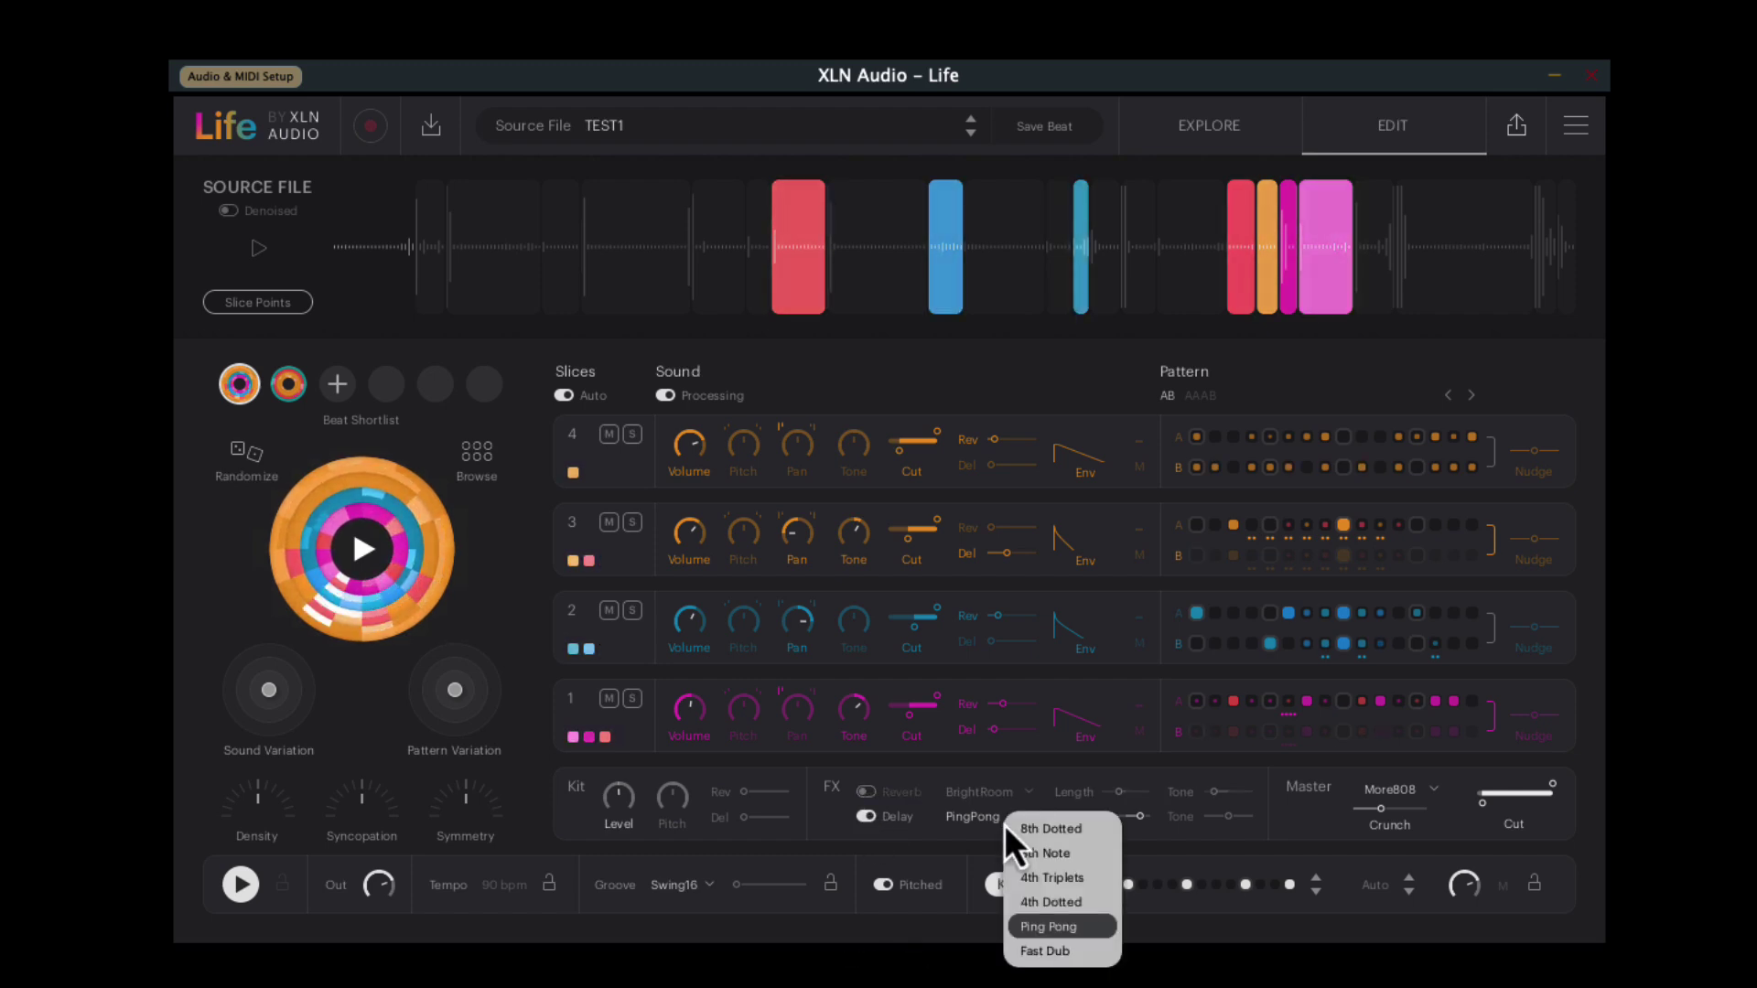
left_click(1051, 951)
left_click_drag(1134, 817, 1129, 817)
left_click(866, 792)
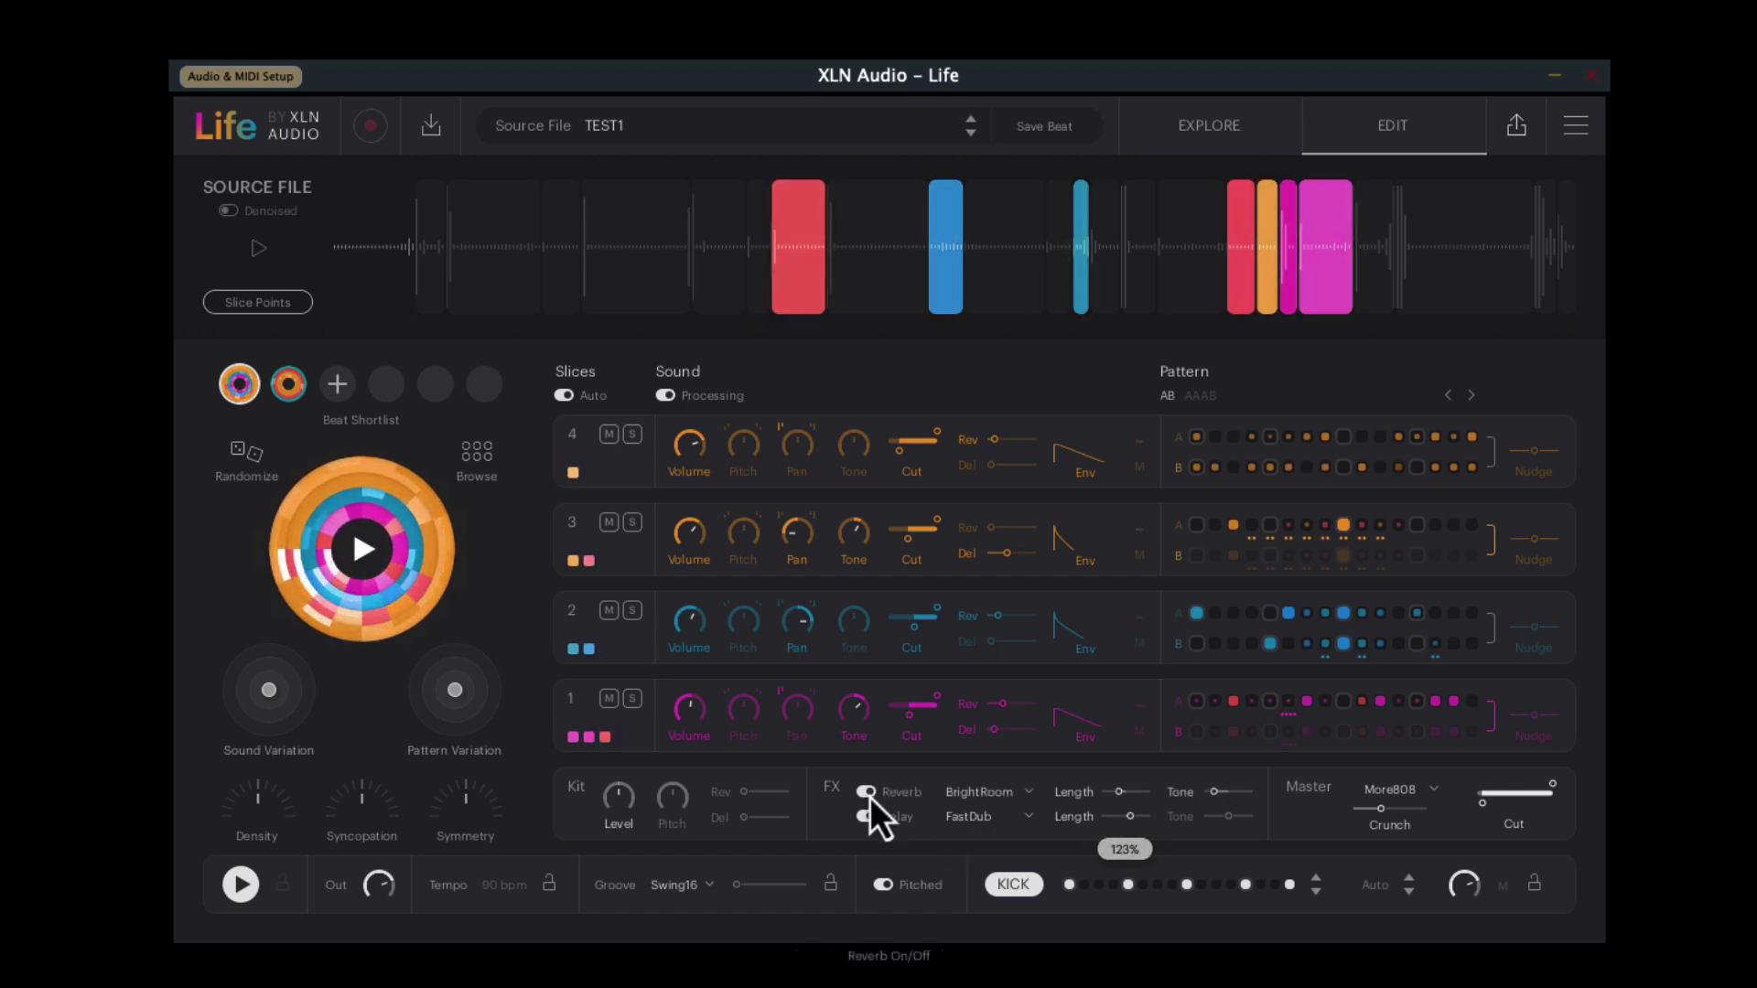
Set the delay tone to -4.5 dB and try out variations of the current pattern.
mouse_move(1213, 801)
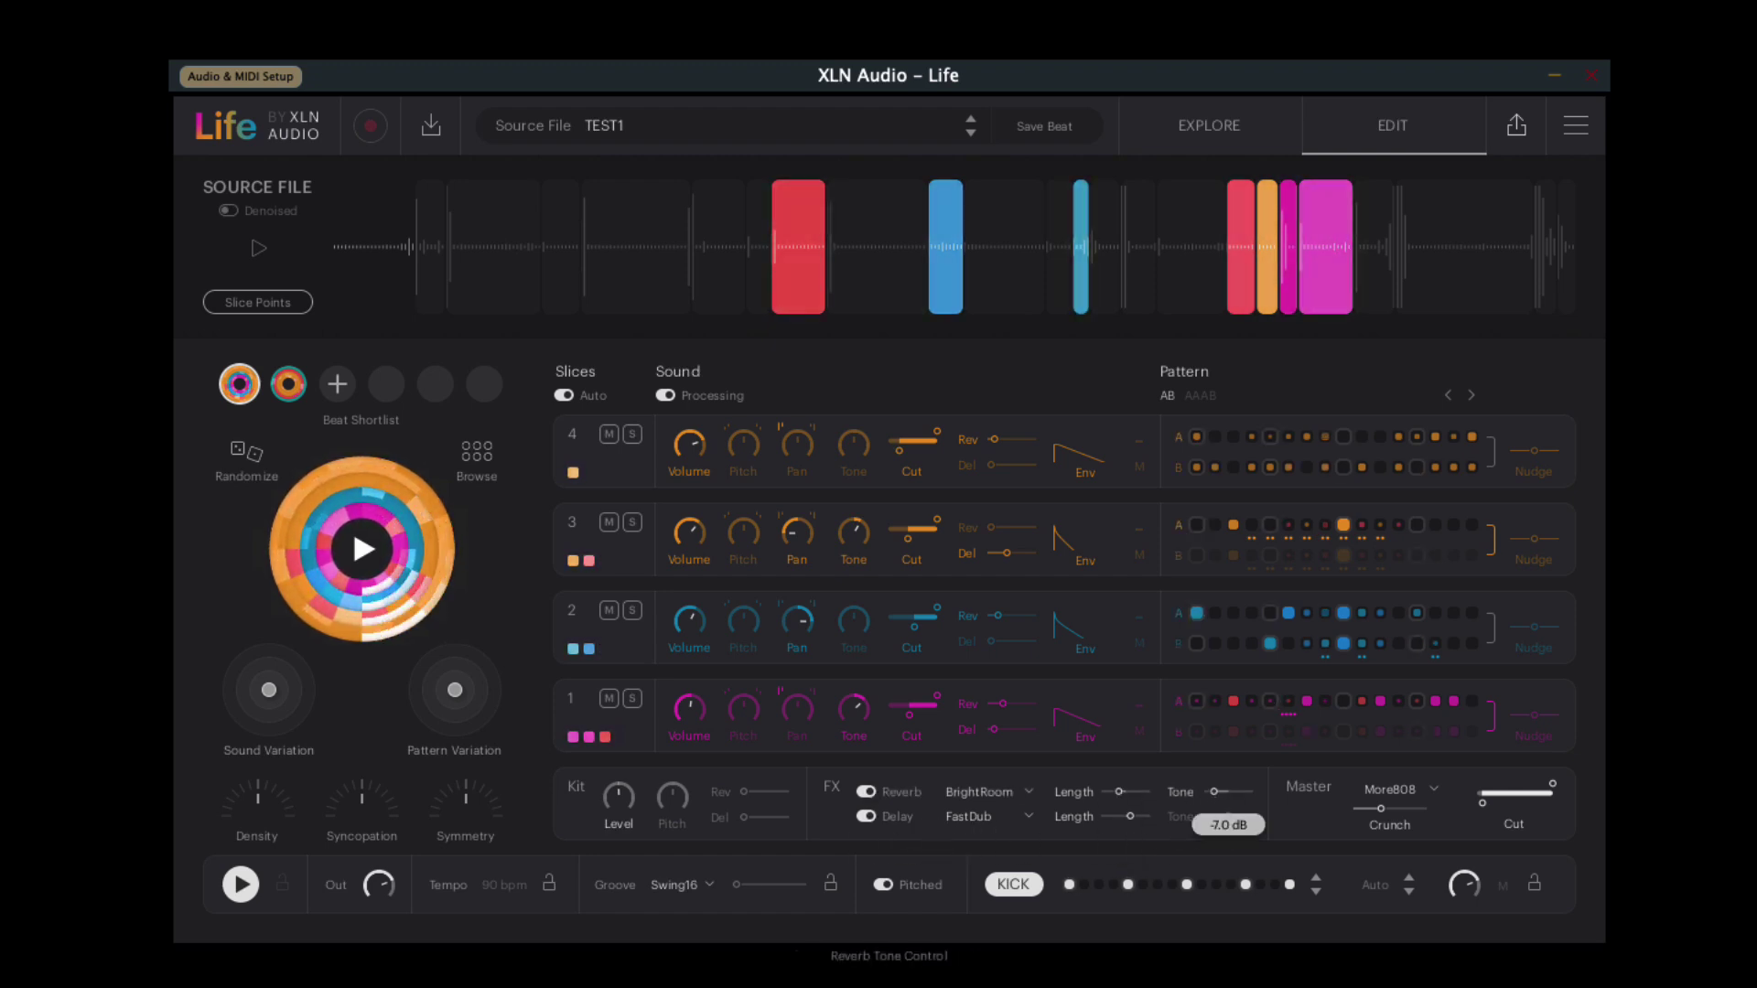
left_click_drag(1228, 816, 1219, 816)
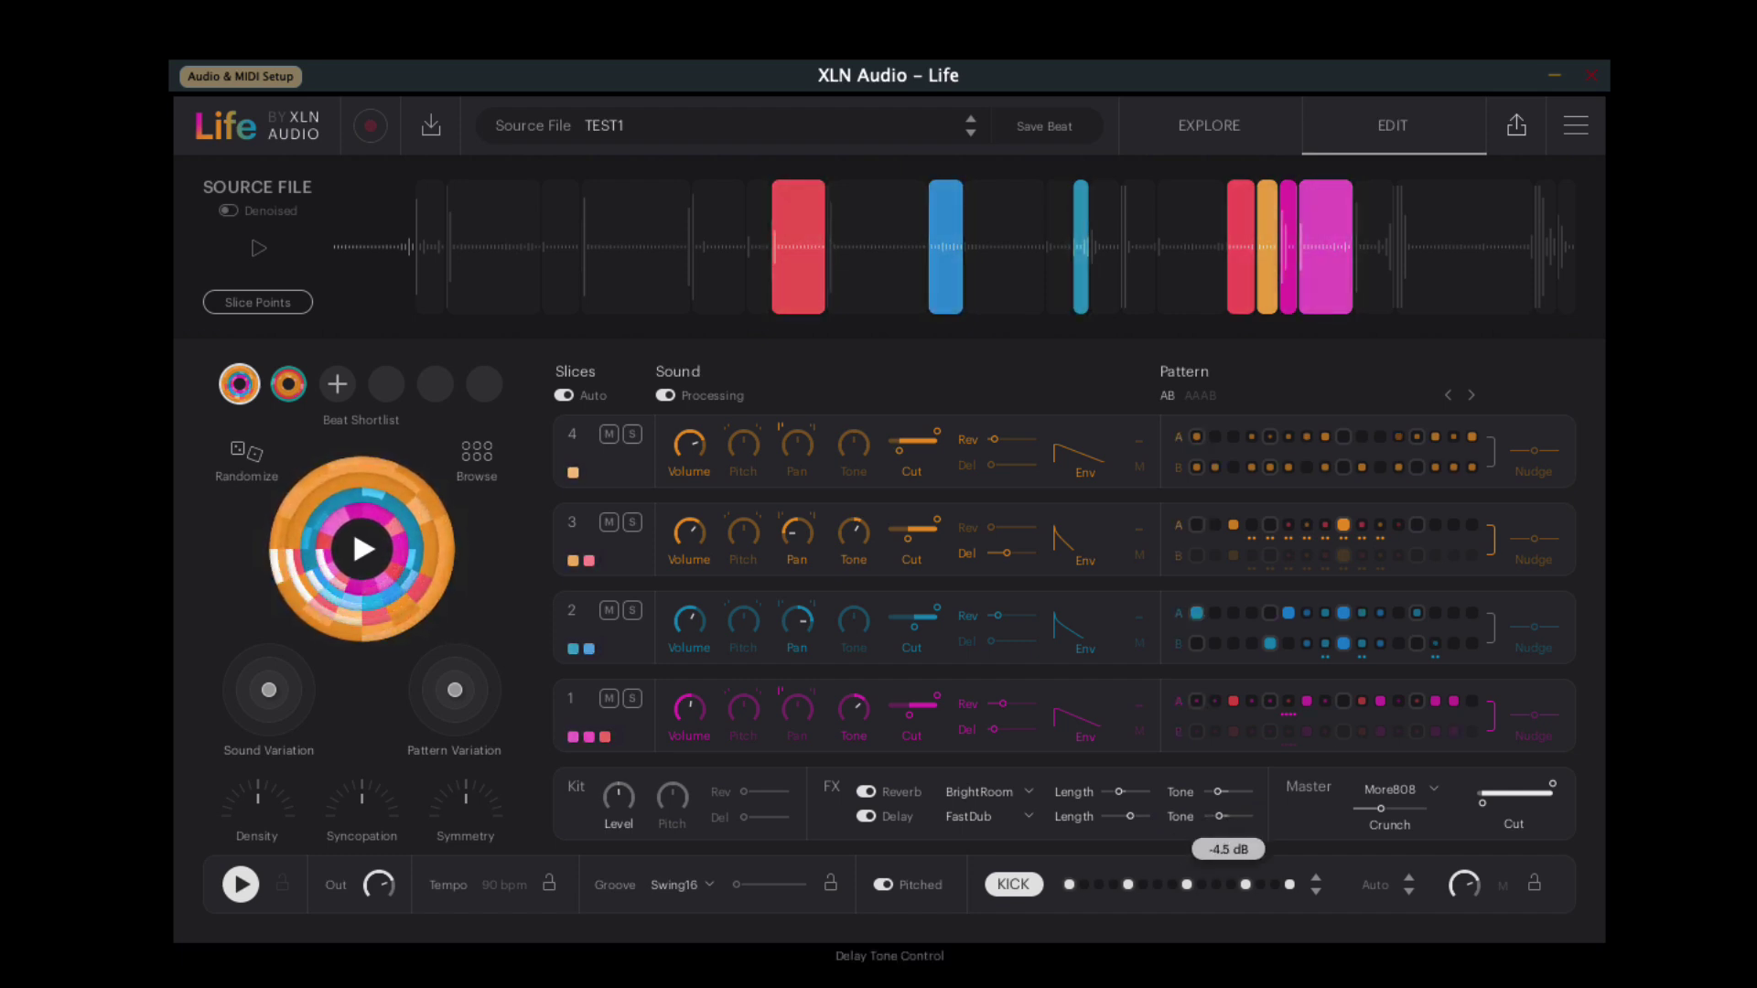
mouse_move(453, 693)
left_mouse_down()
mouse_move(488, 683)
mouse_move(455, 690)
left_mouse_up()
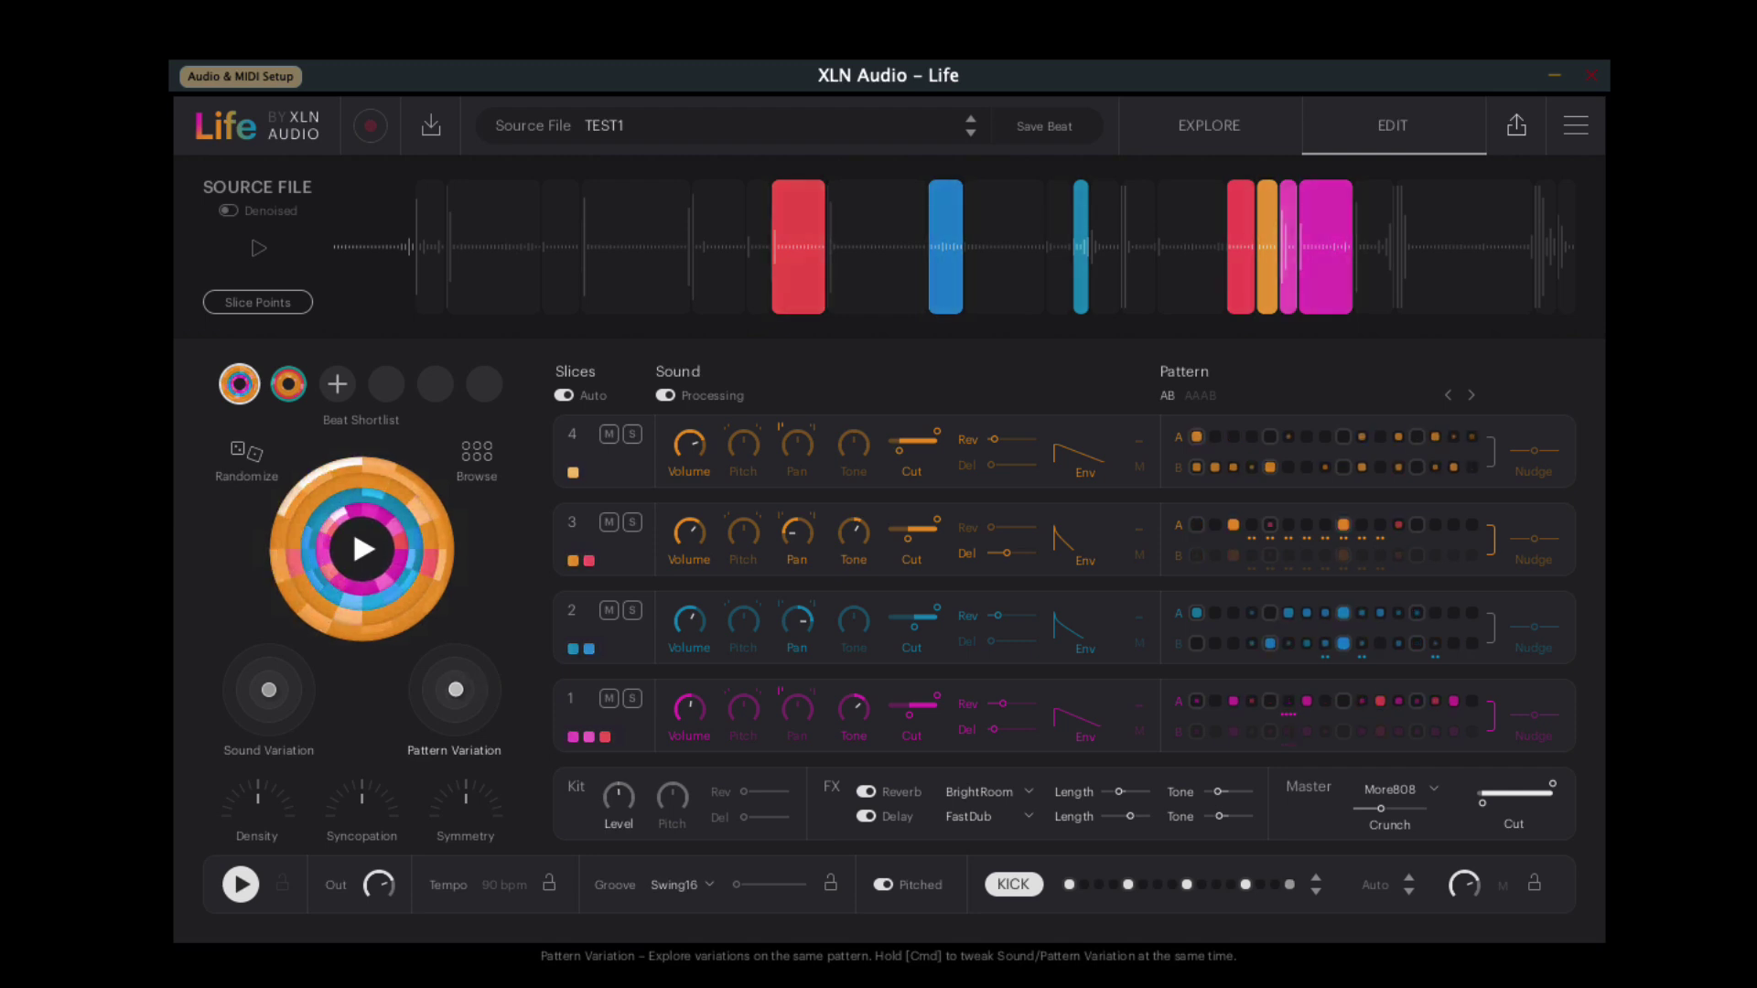
Load the second beat in the lower row of the beat browser and shift its pattern variation away from the centre.
left_click(475, 467)
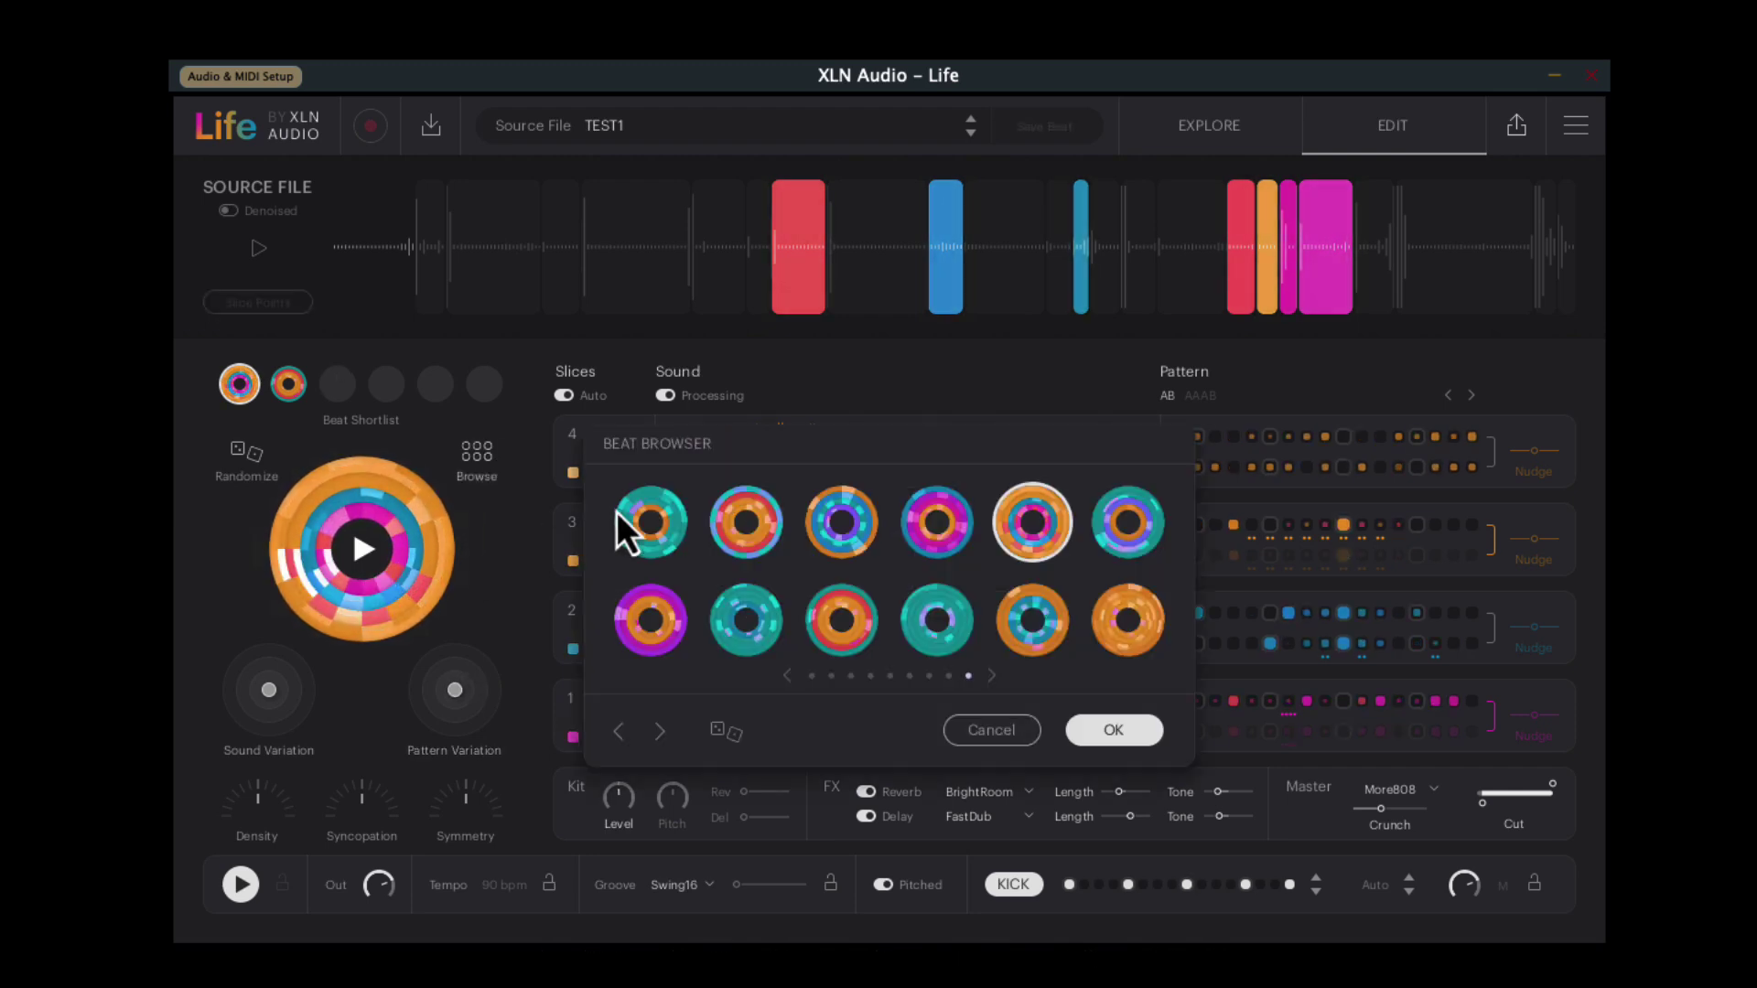
left_click(767, 633)
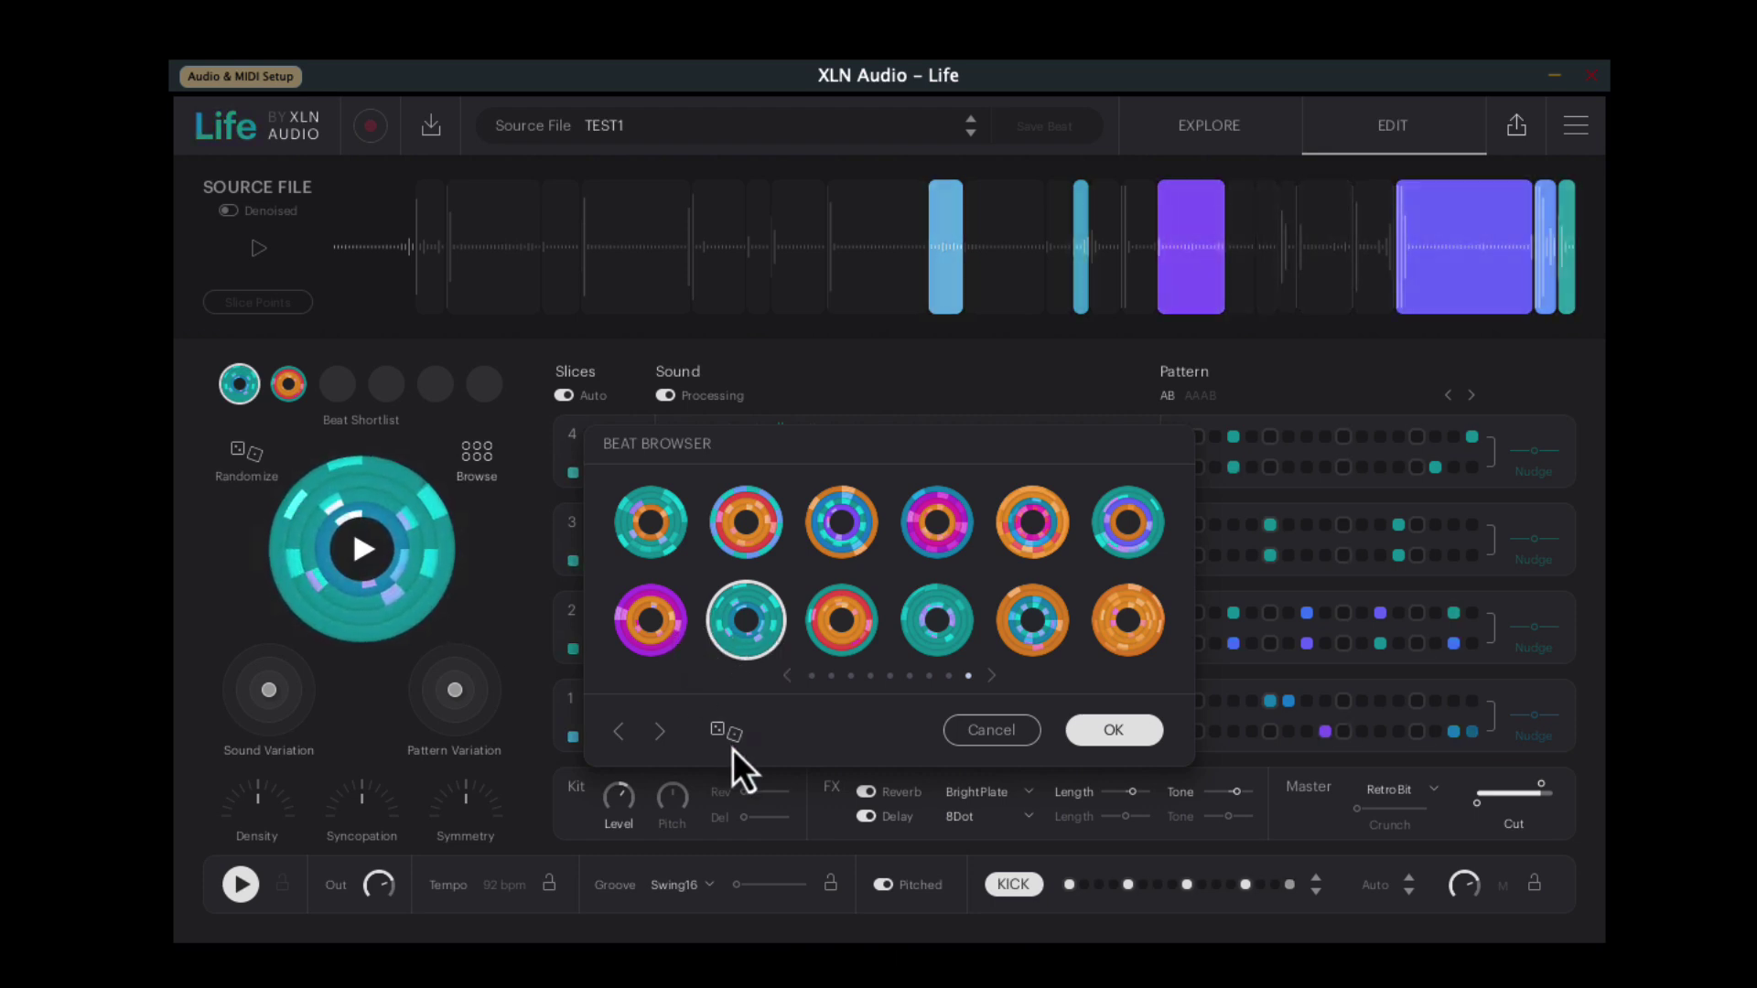
left_click(1088, 735)
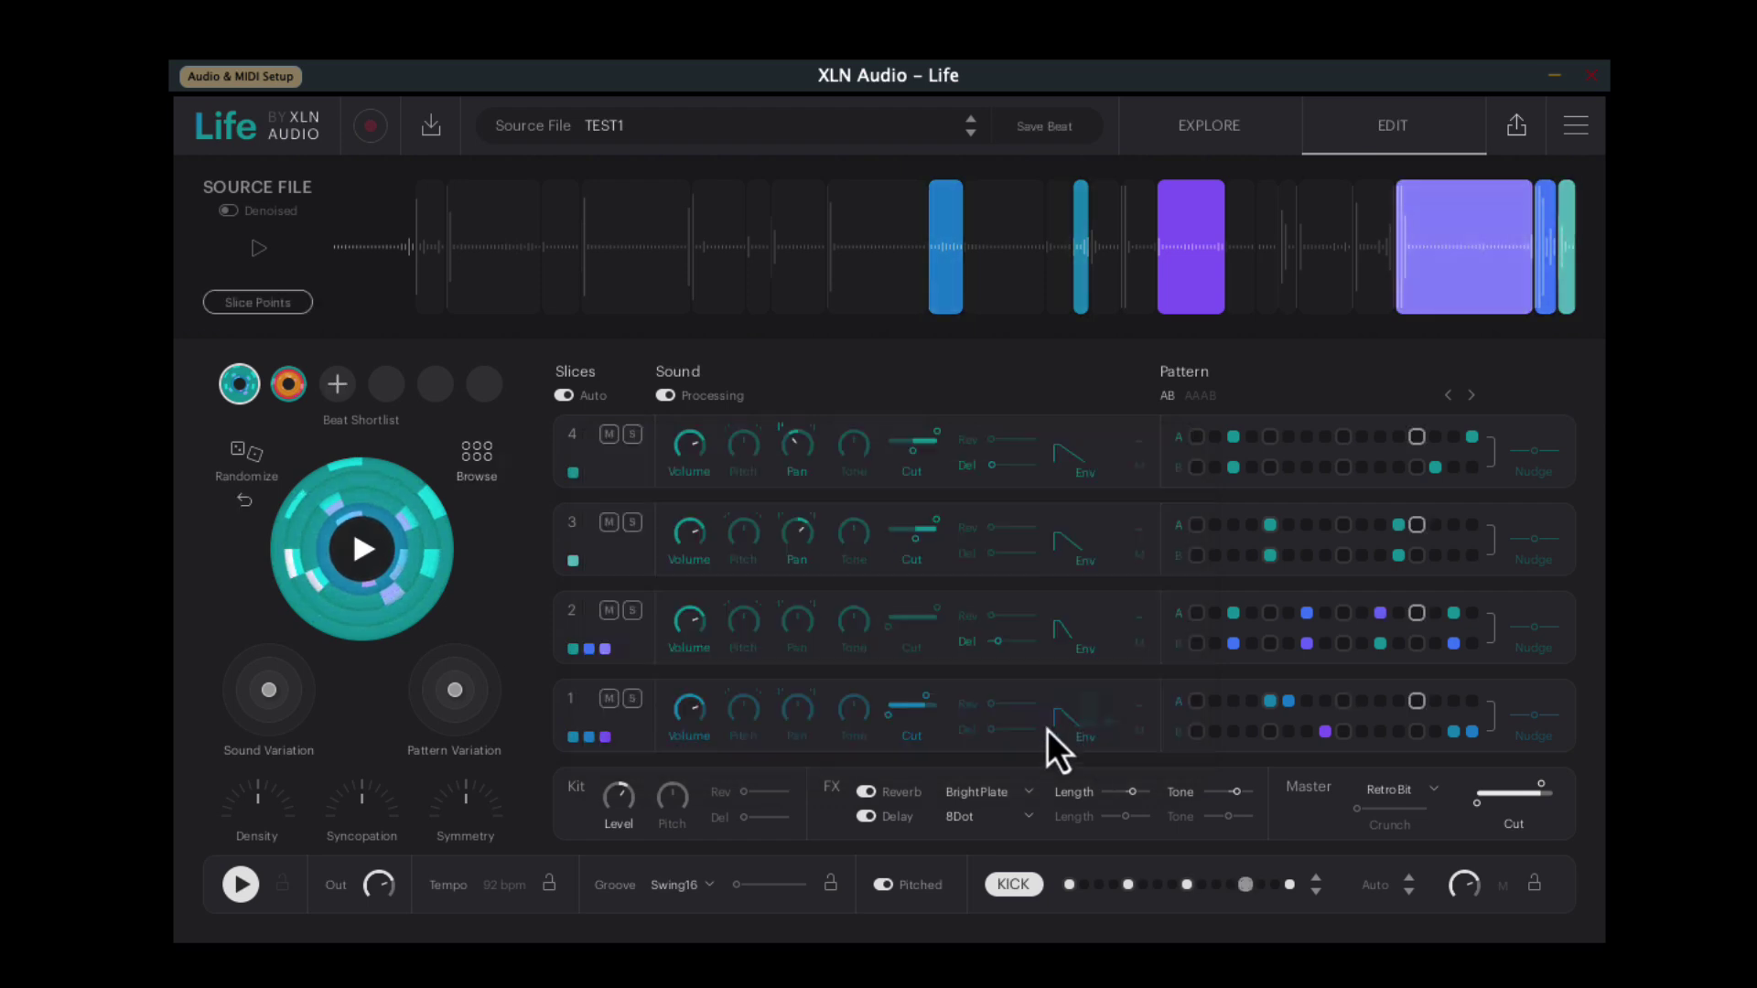
left_click_drag(474, 712, 269, 690)
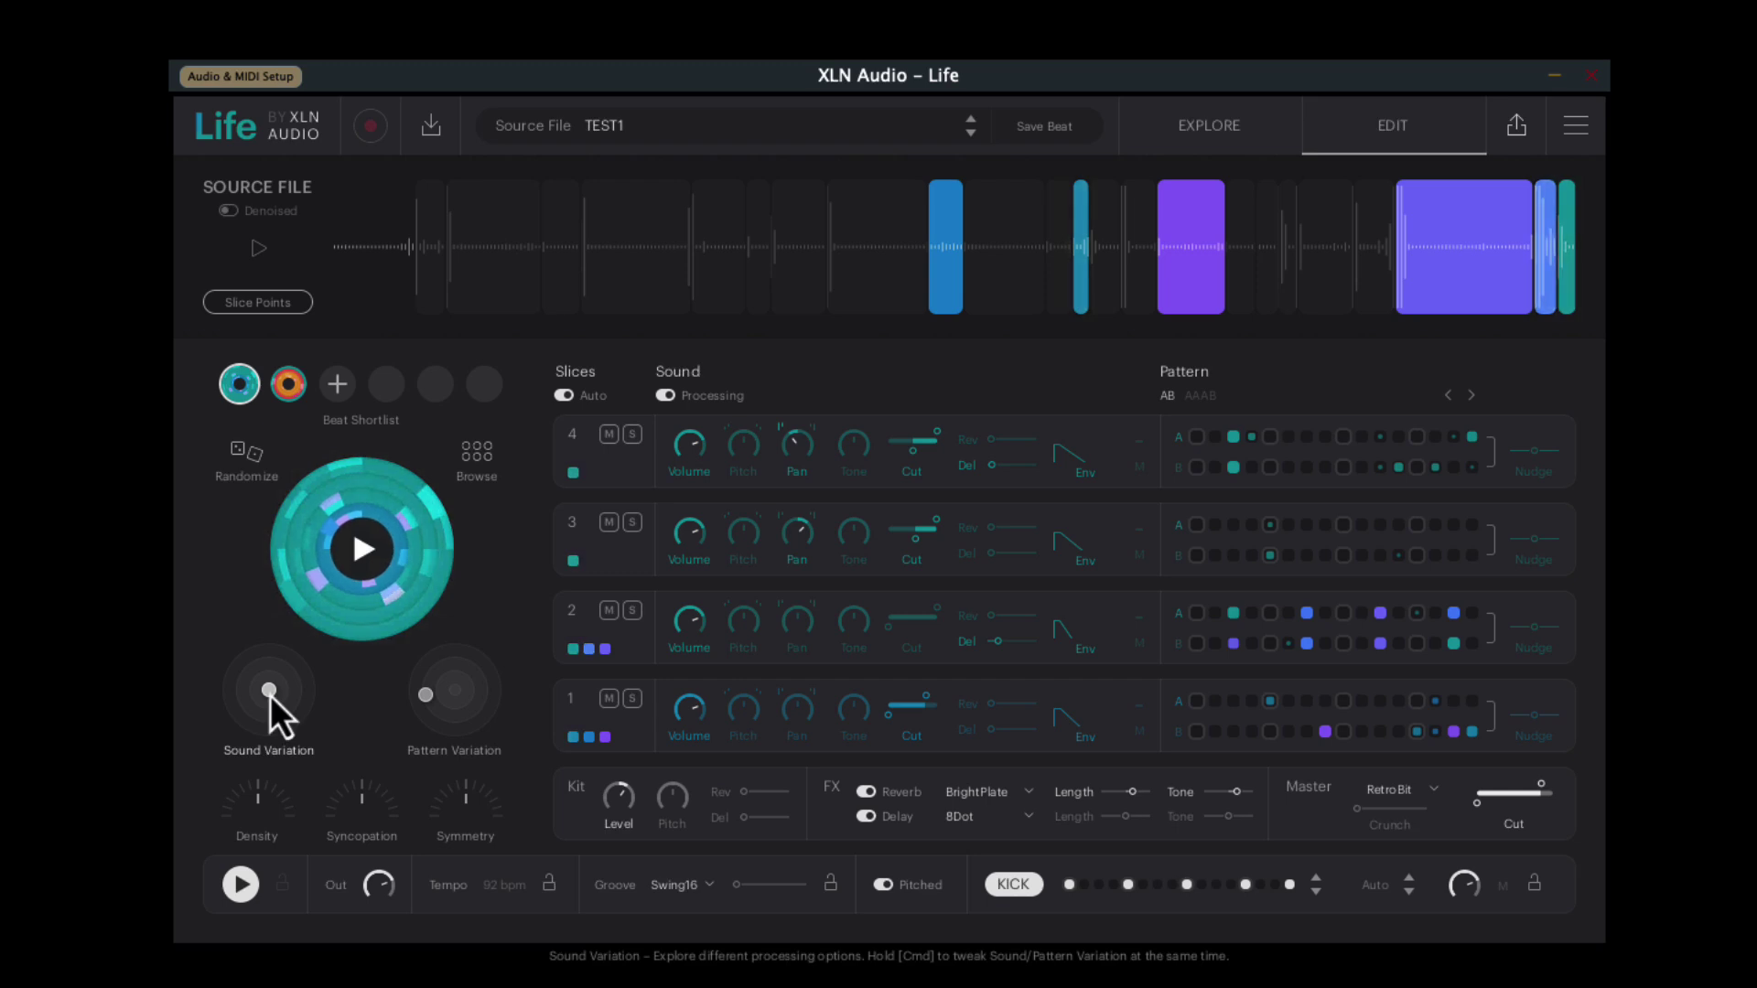
Move the boundary between the first two slices slightly earlier, and split the second slice at about 2 s, applying the new slice points.
left_click(261, 261)
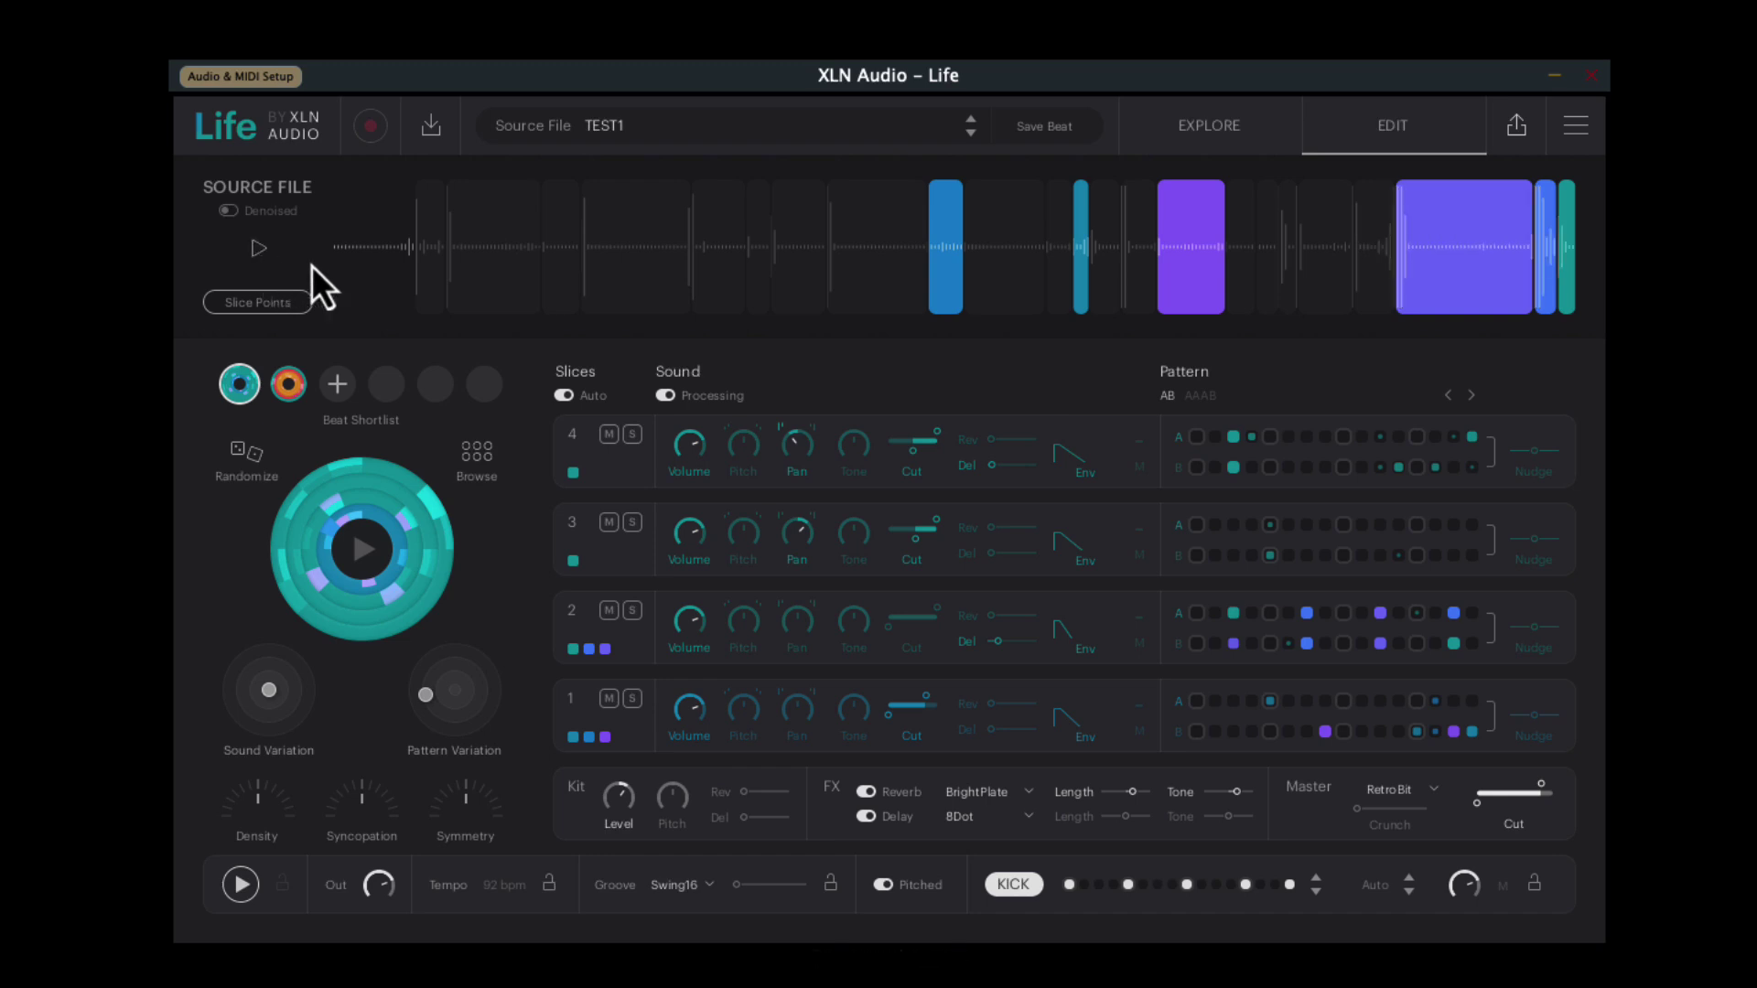
left_click(293, 307)
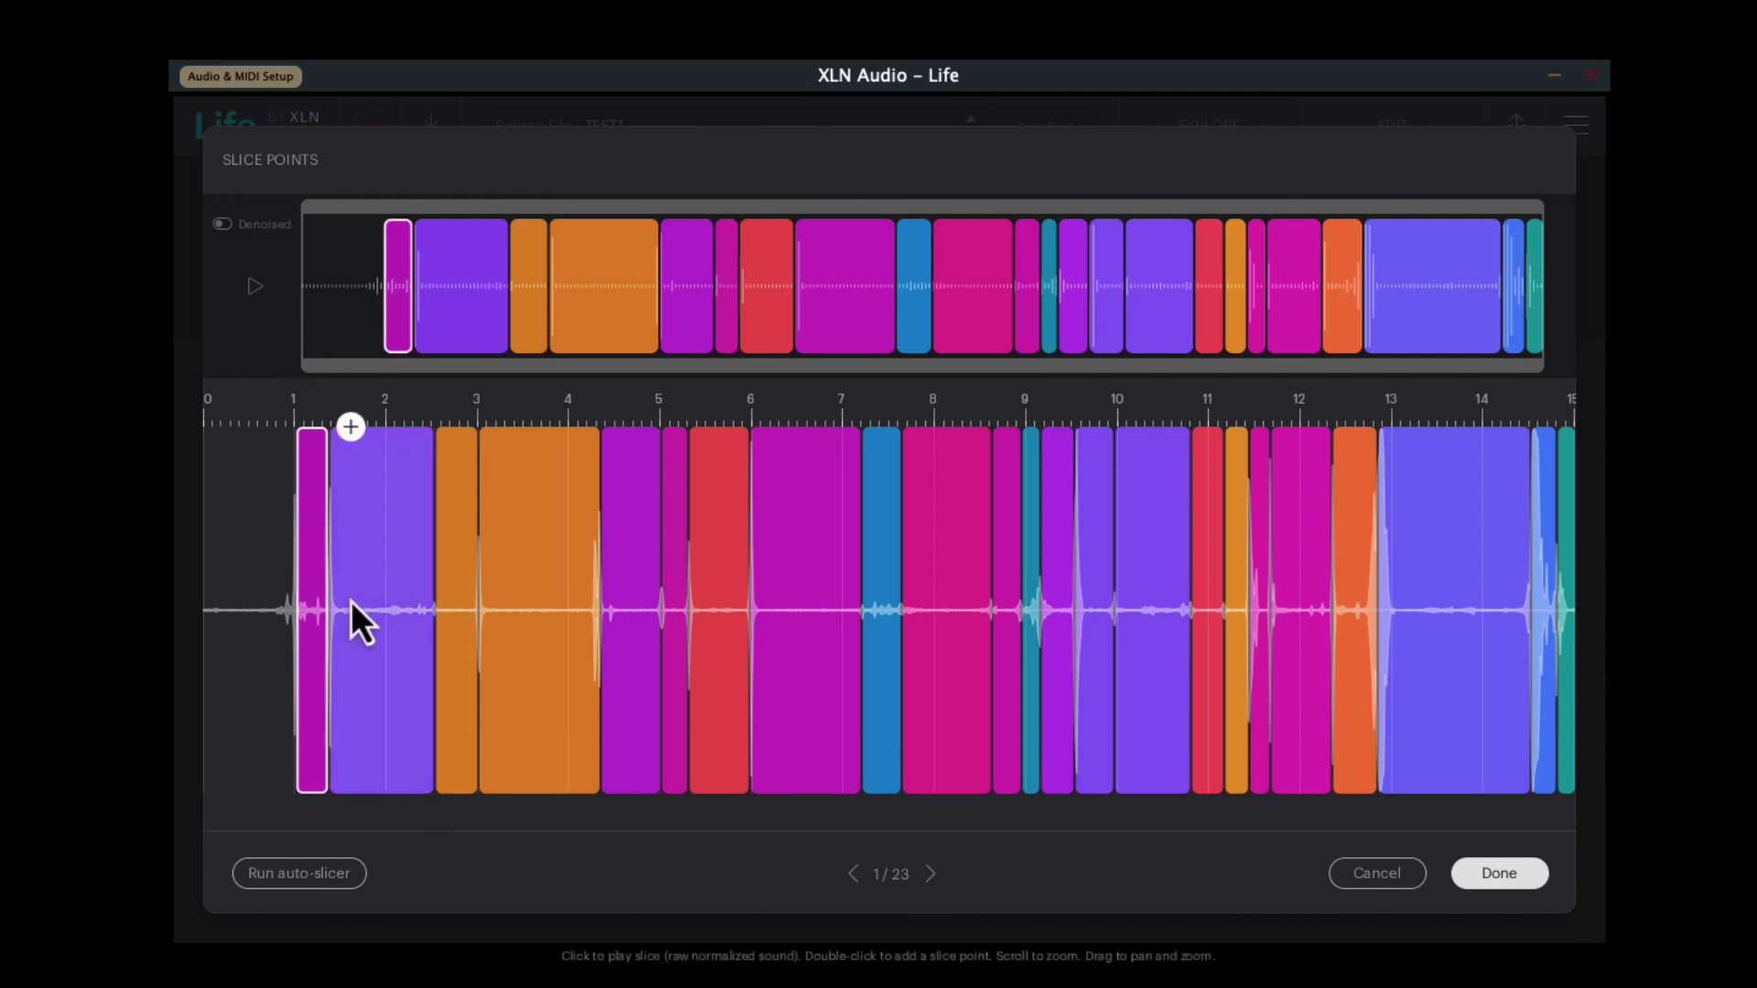
mouse_move(331, 609)
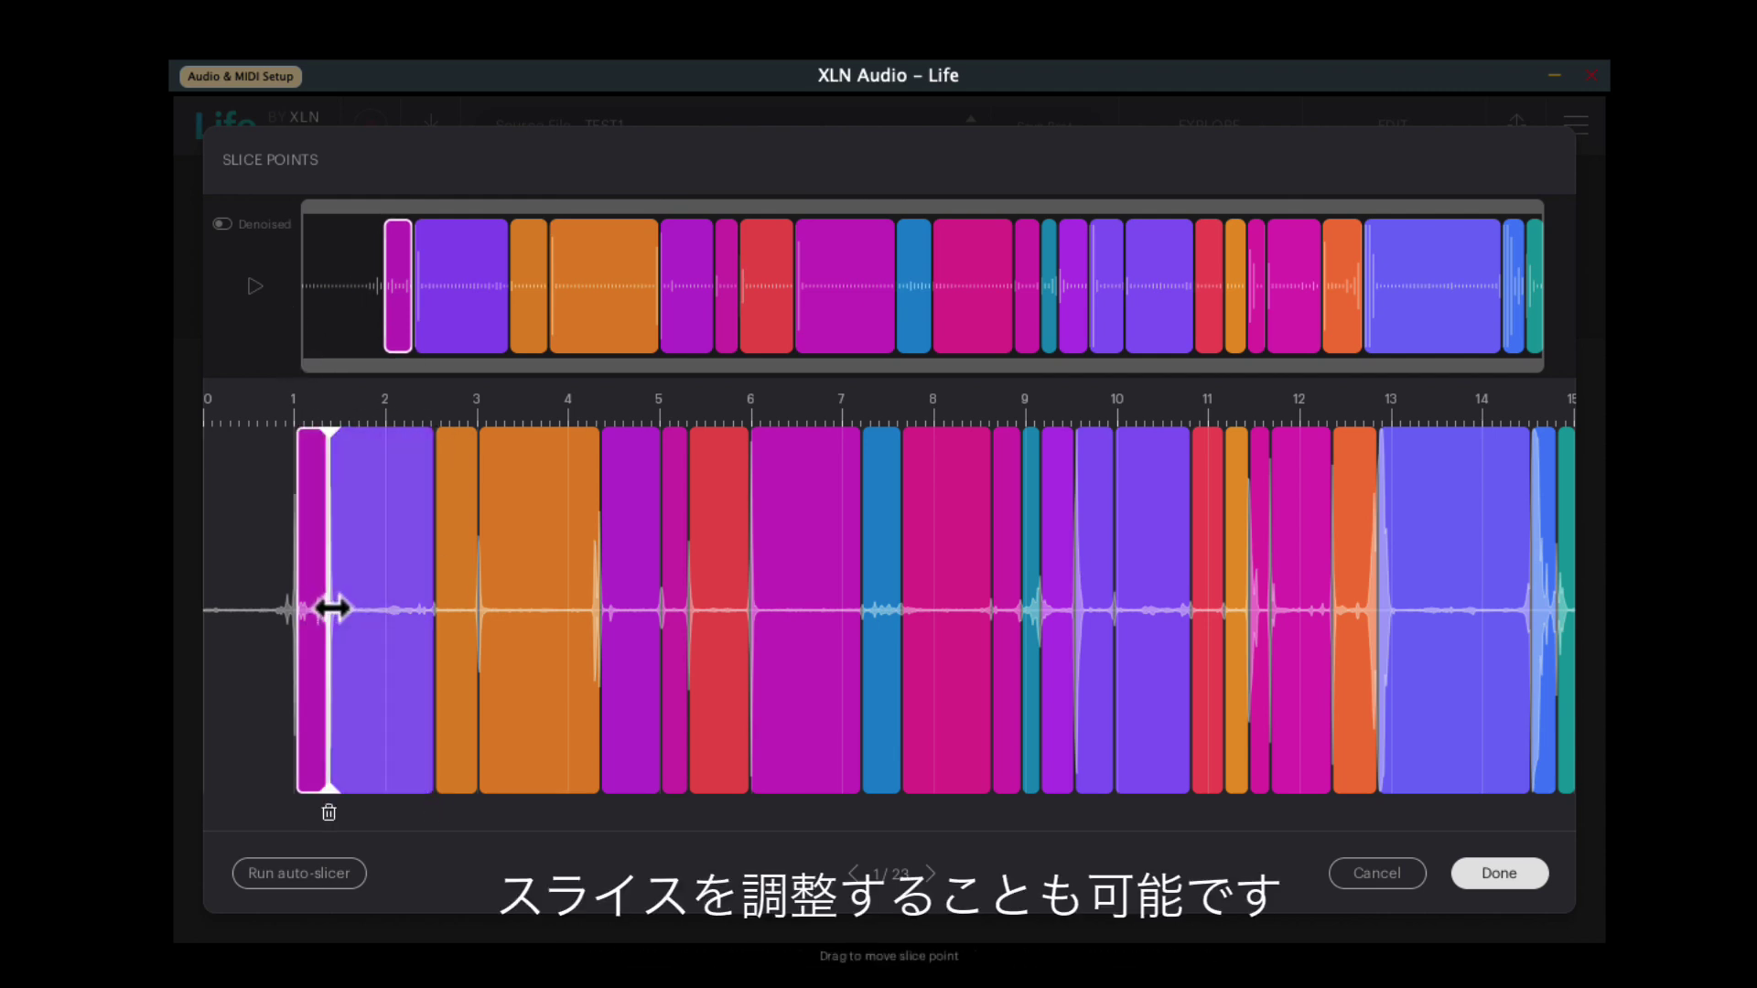
left_click(337, 608)
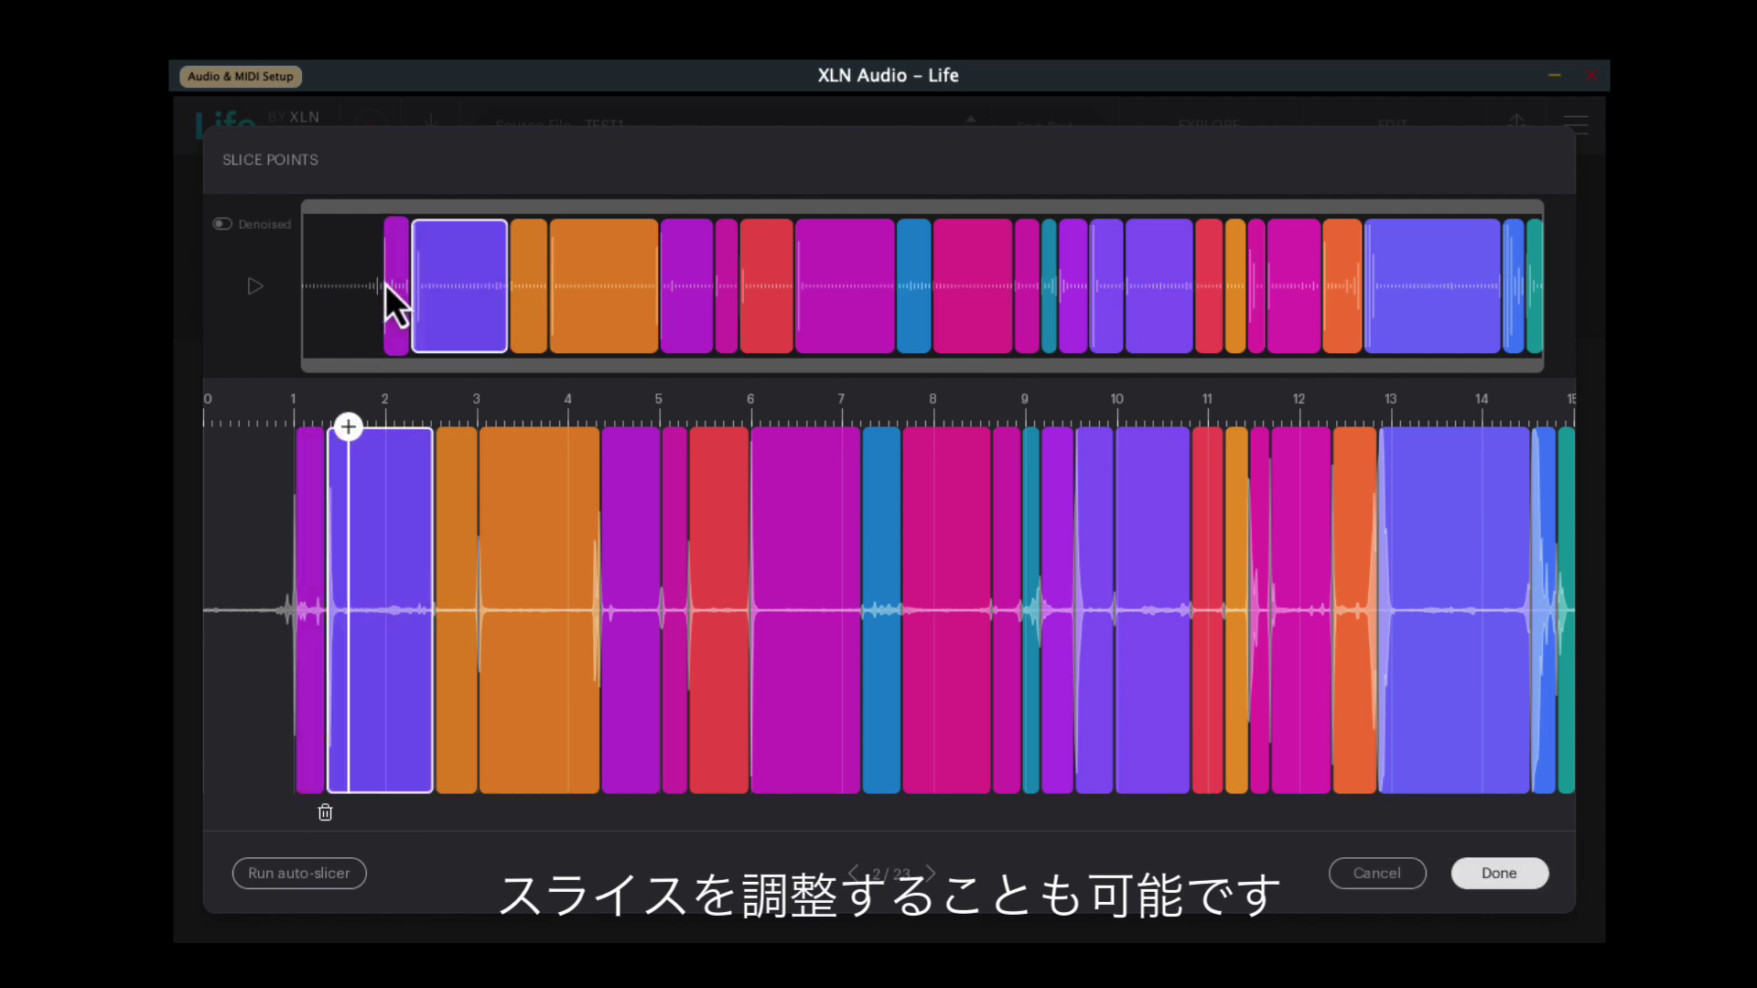
left_click(384, 441)
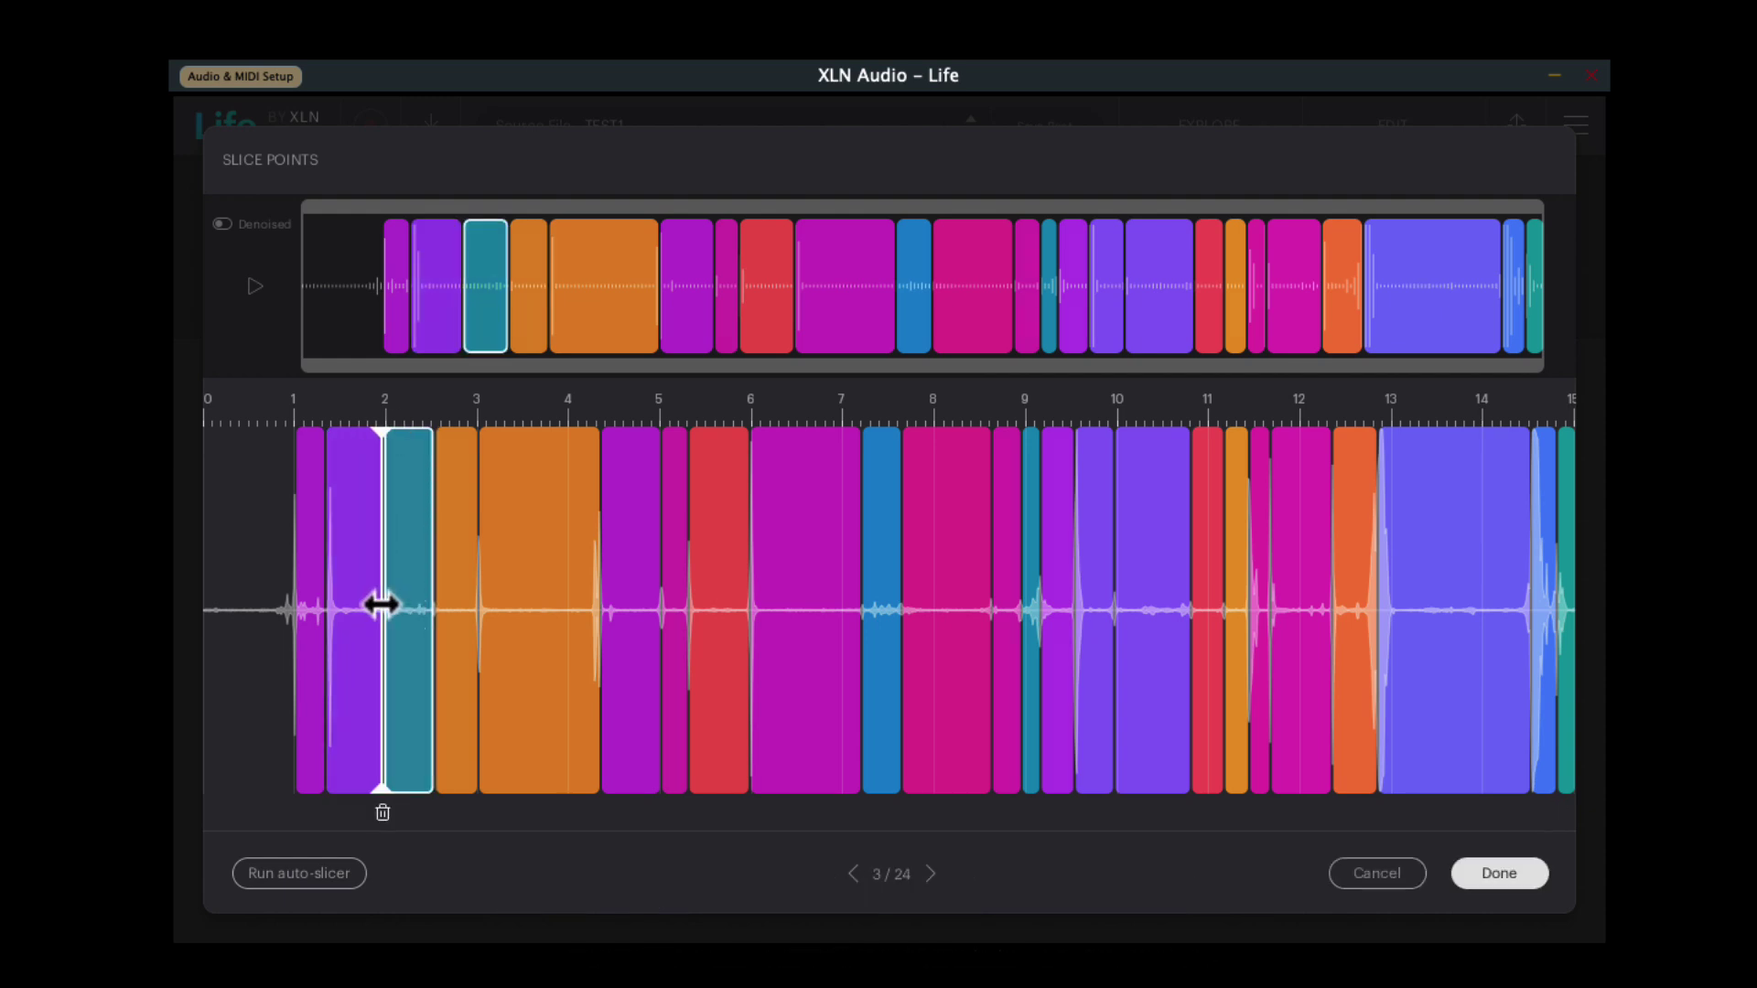
left_click(1417, 880)
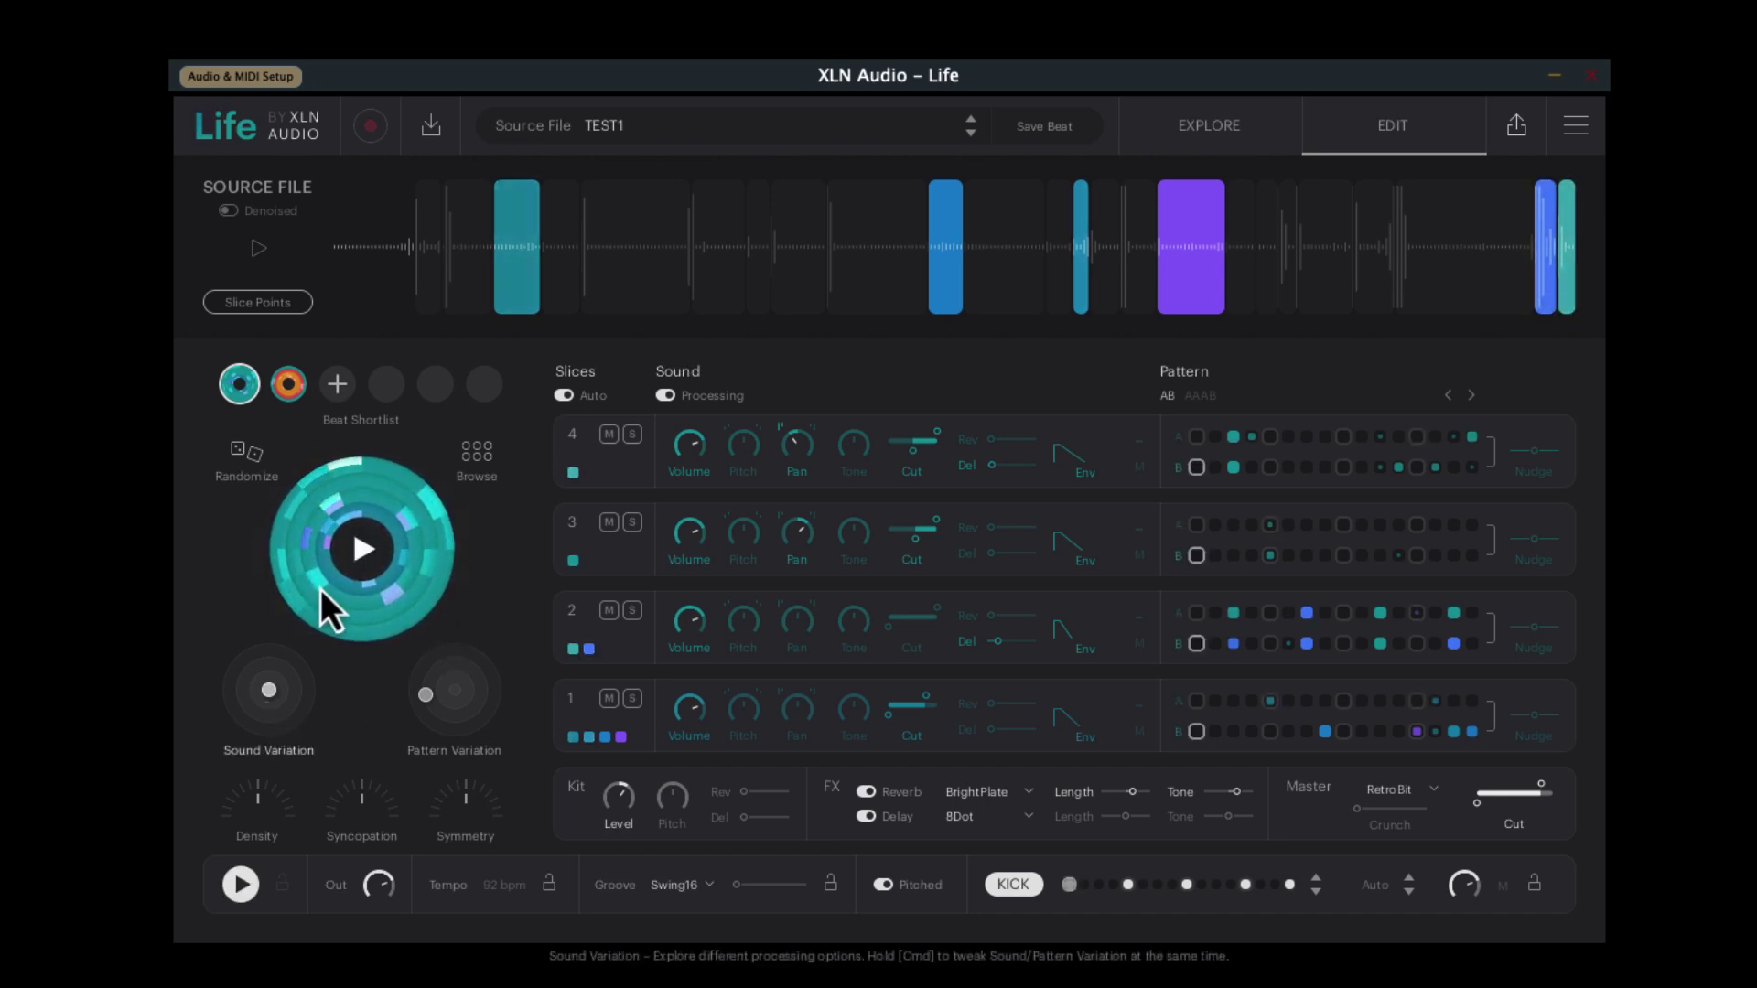
Randomize the beat twice to generate new patterns from the re-sliced recording.
left_click(260, 469)
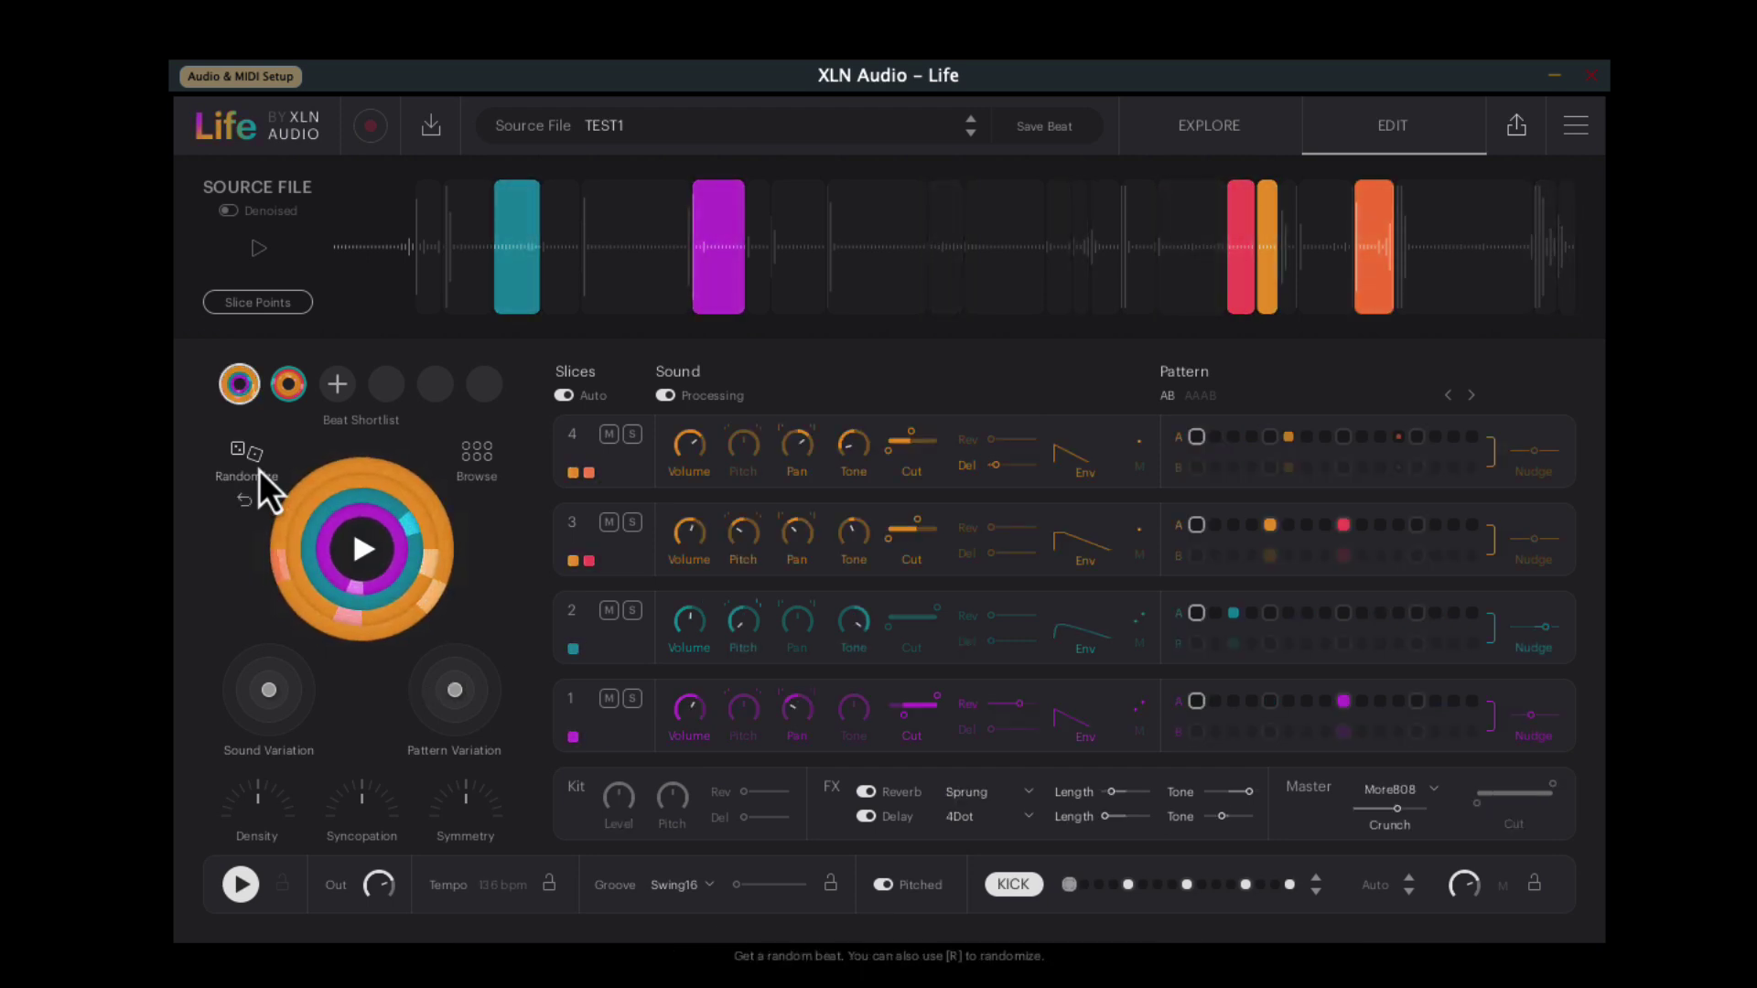
left_click(260, 469)
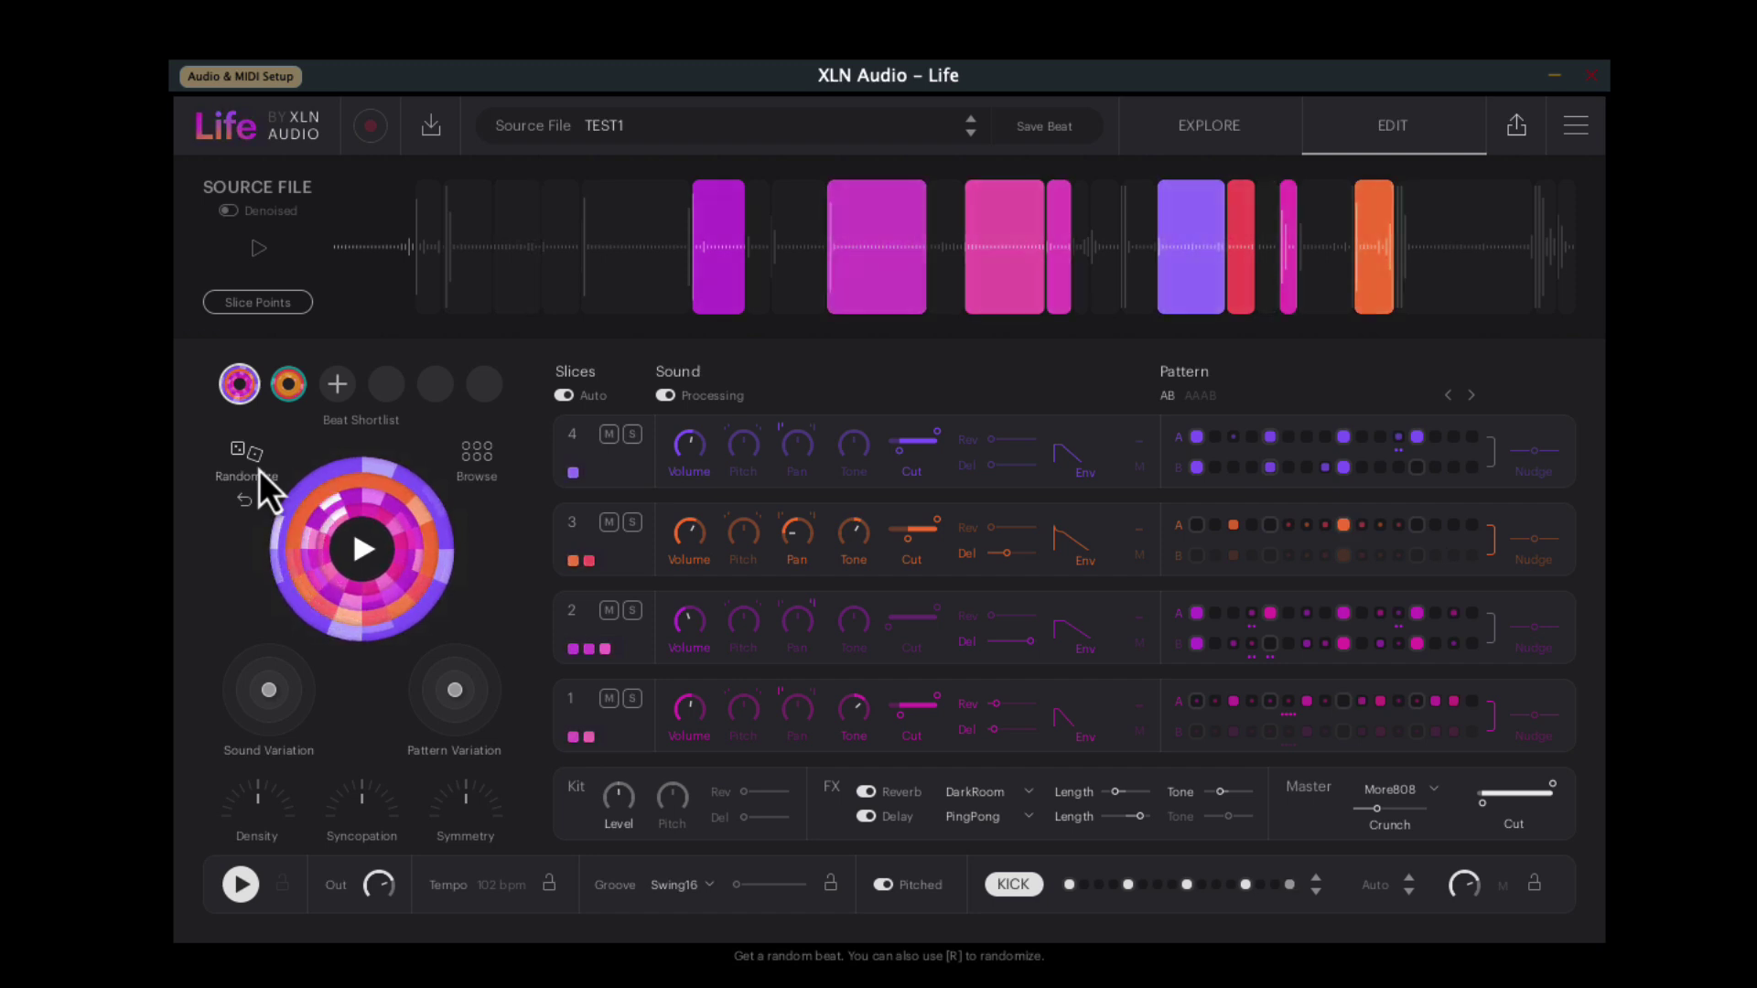